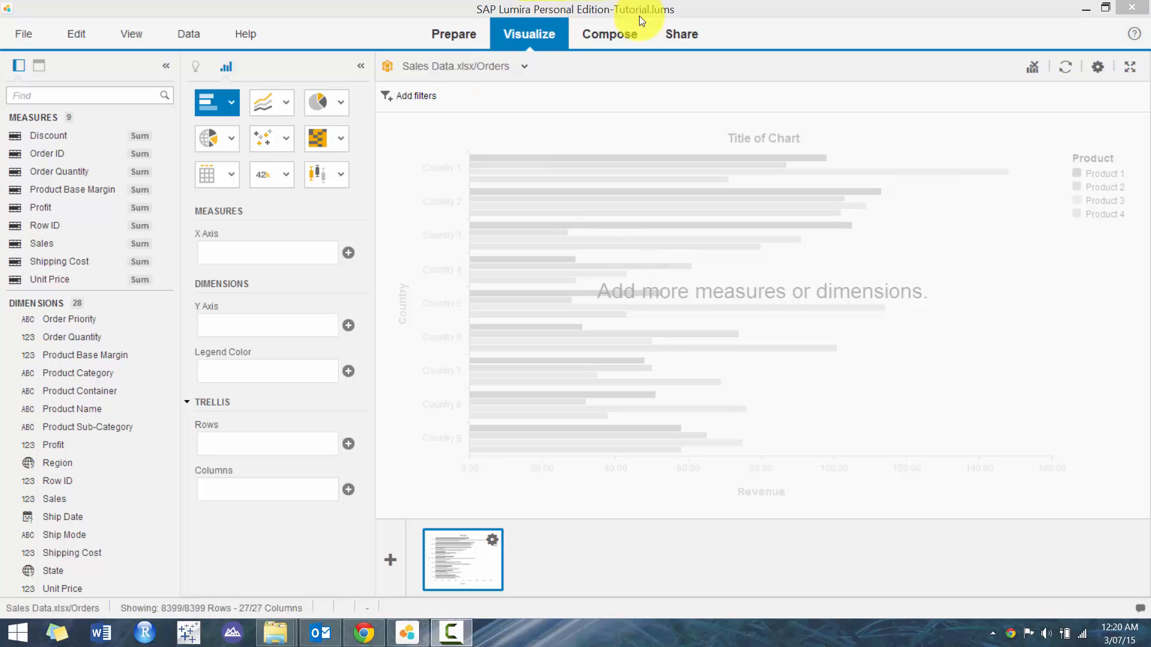
Save the document locally as Tutorial, replacing the existing file of that name.
left_click(18, 38)
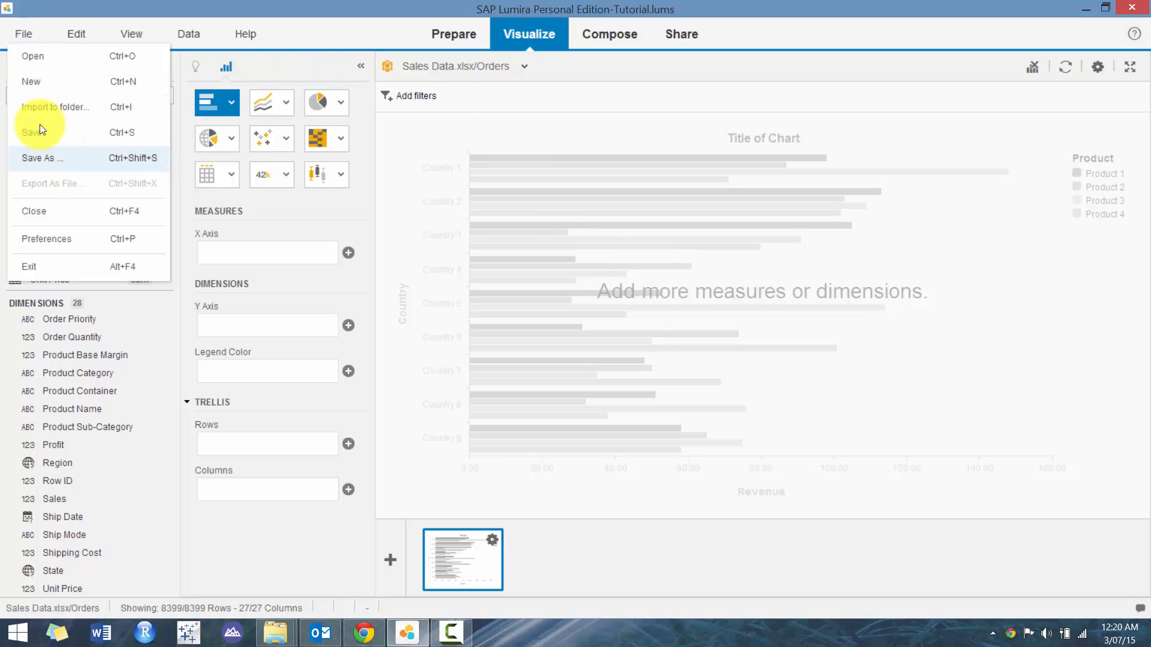
left_click(51, 155)
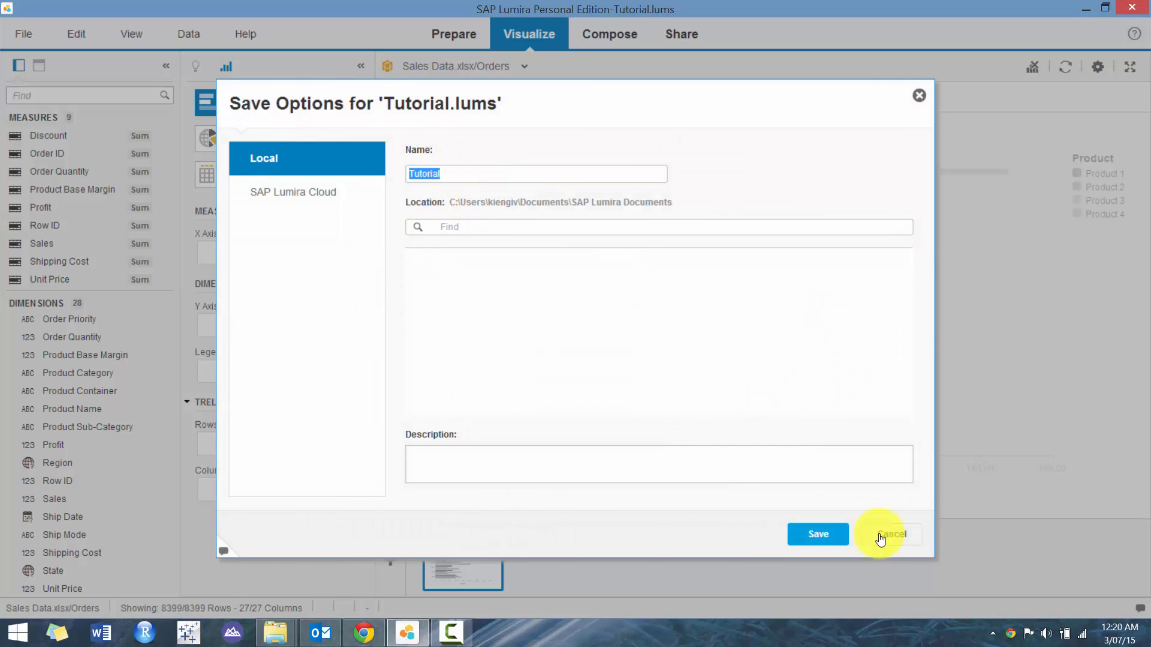
left_click(818, 534)
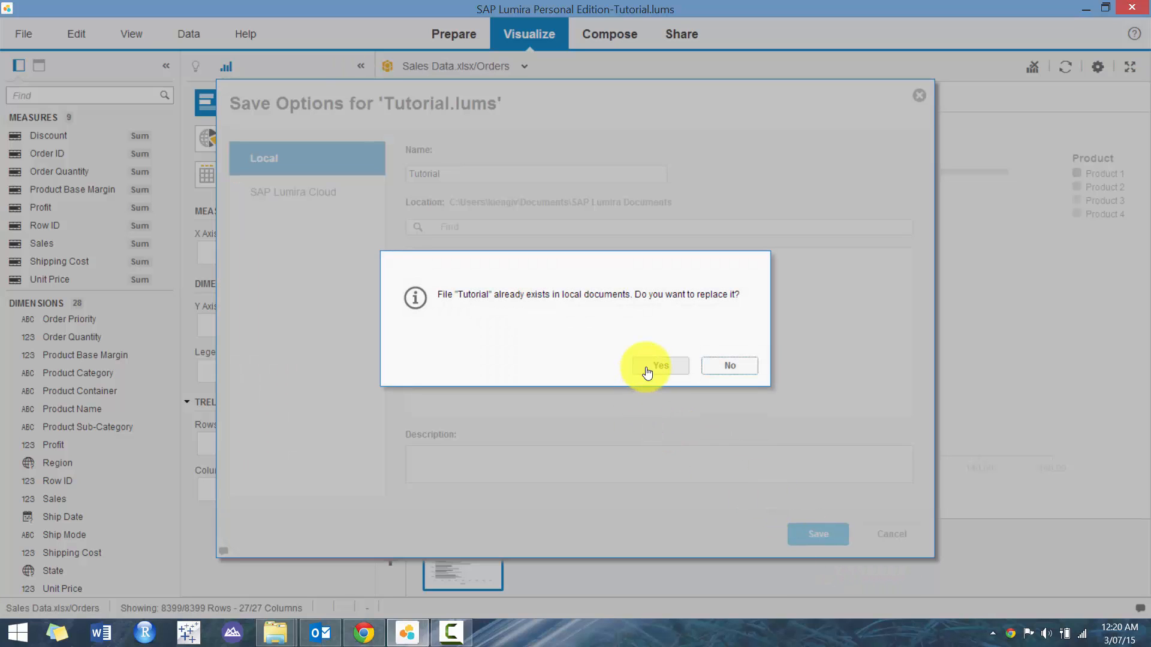
left_click(647, 368)
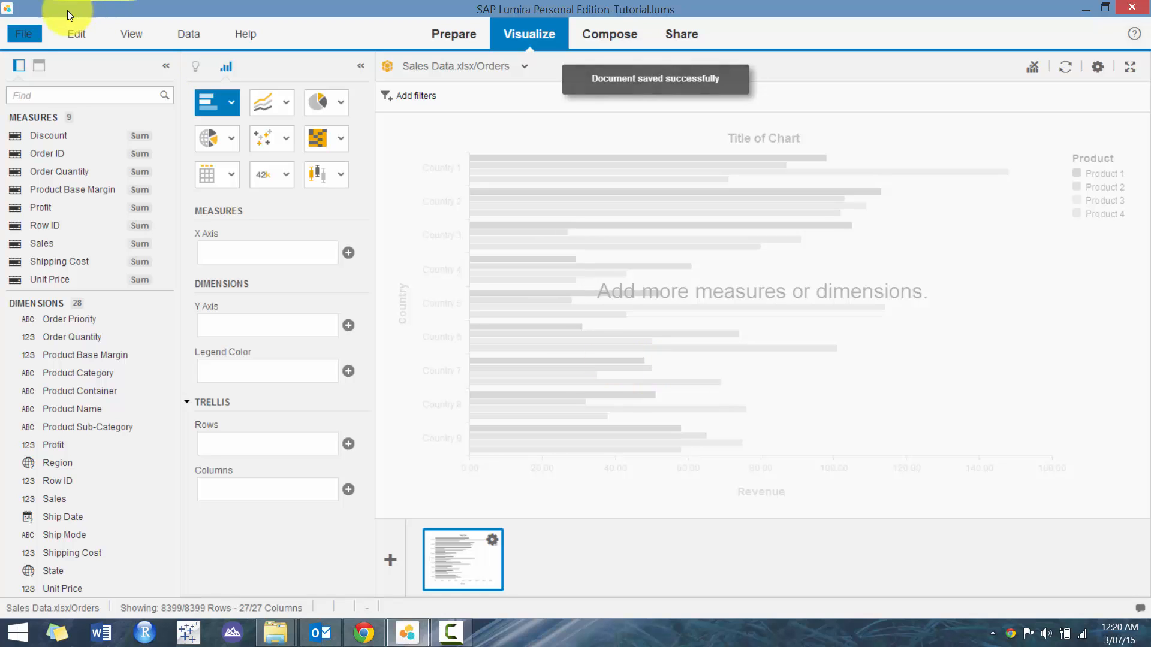
Import the saved Tutorial document from disk and open the imported document.
left_click(22, 33)
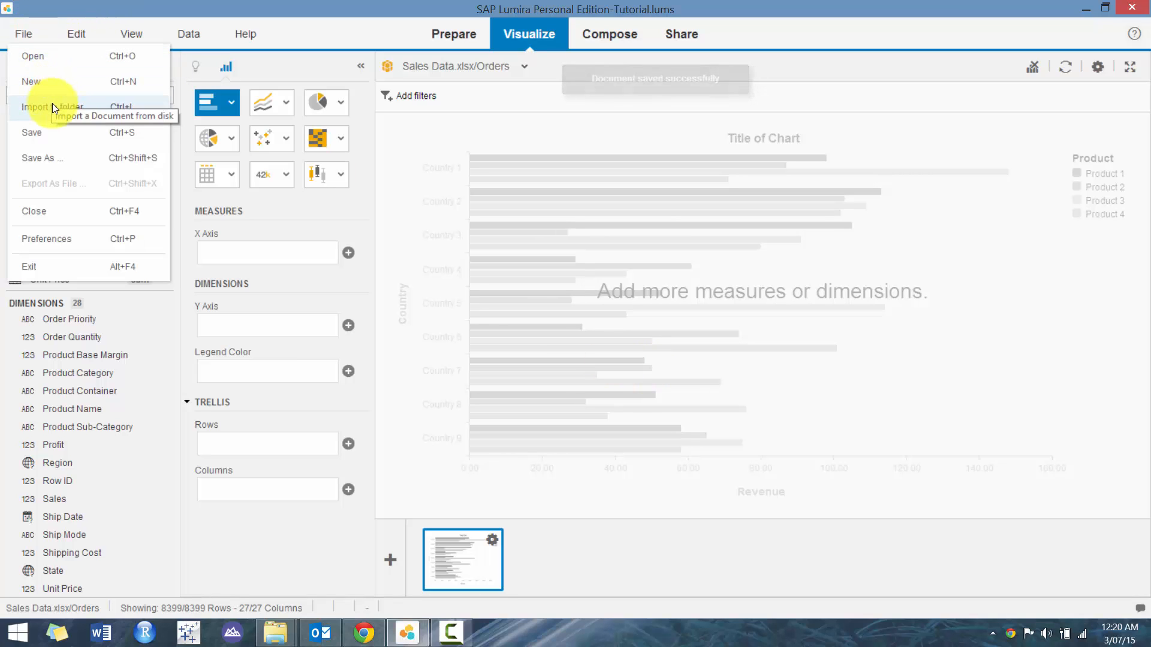
left_click(53, 105)
double_click(407, 255)
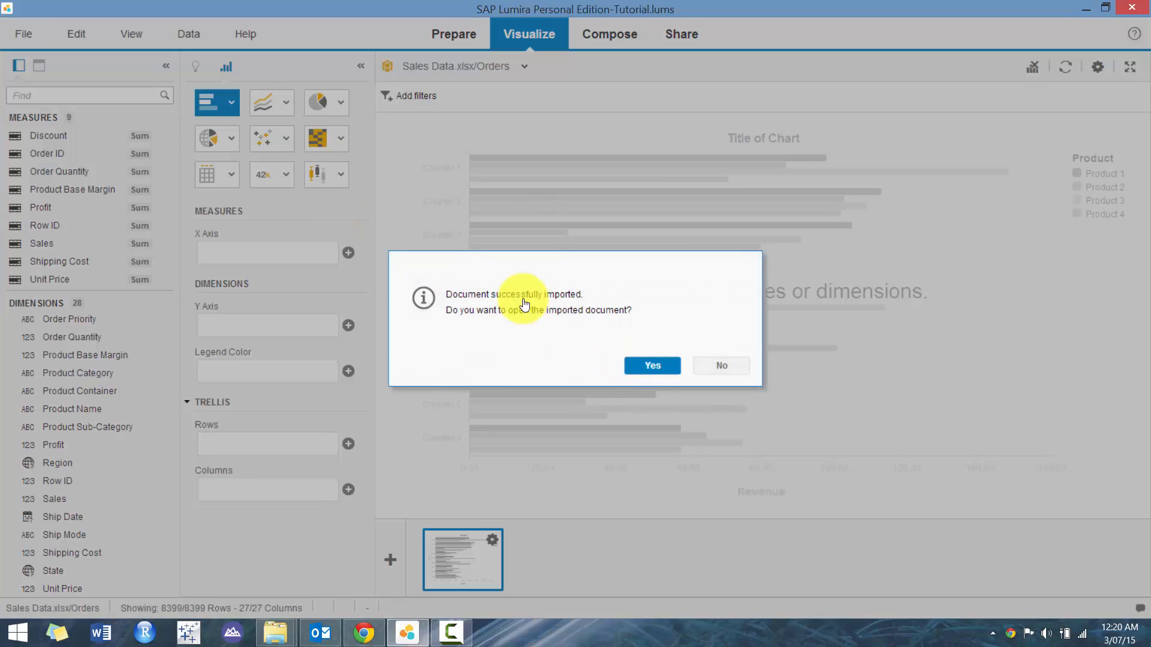
left_click(652, 366)
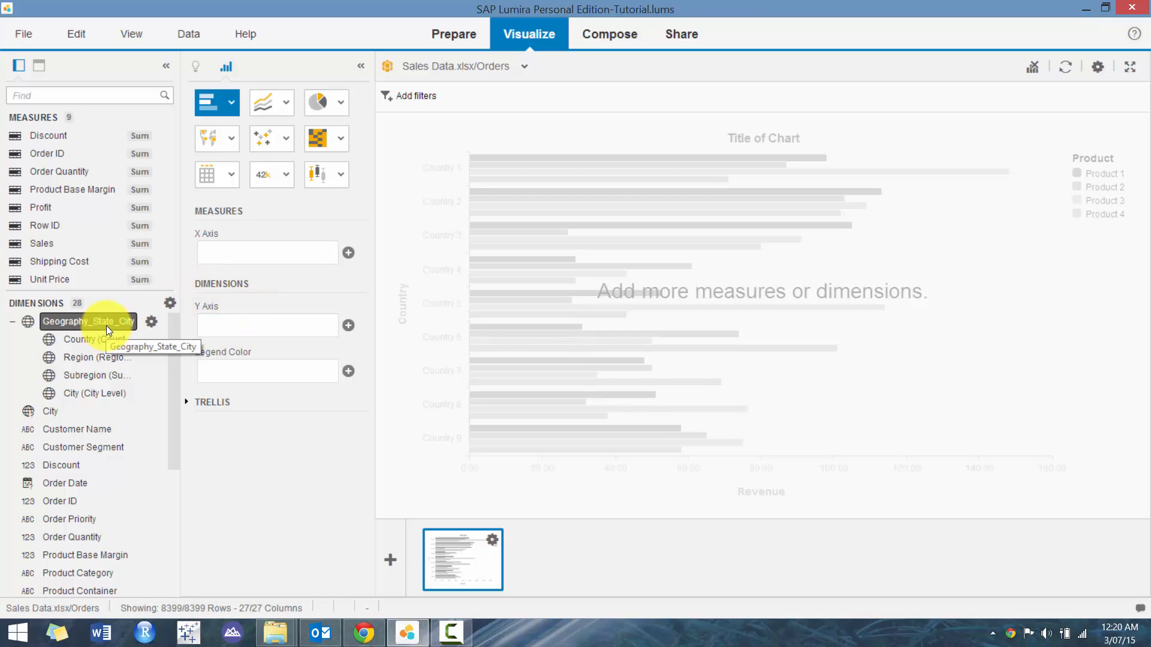
Delete the existing Geography_State_City hierarchy from the dimensions.
left_click(150, 329)
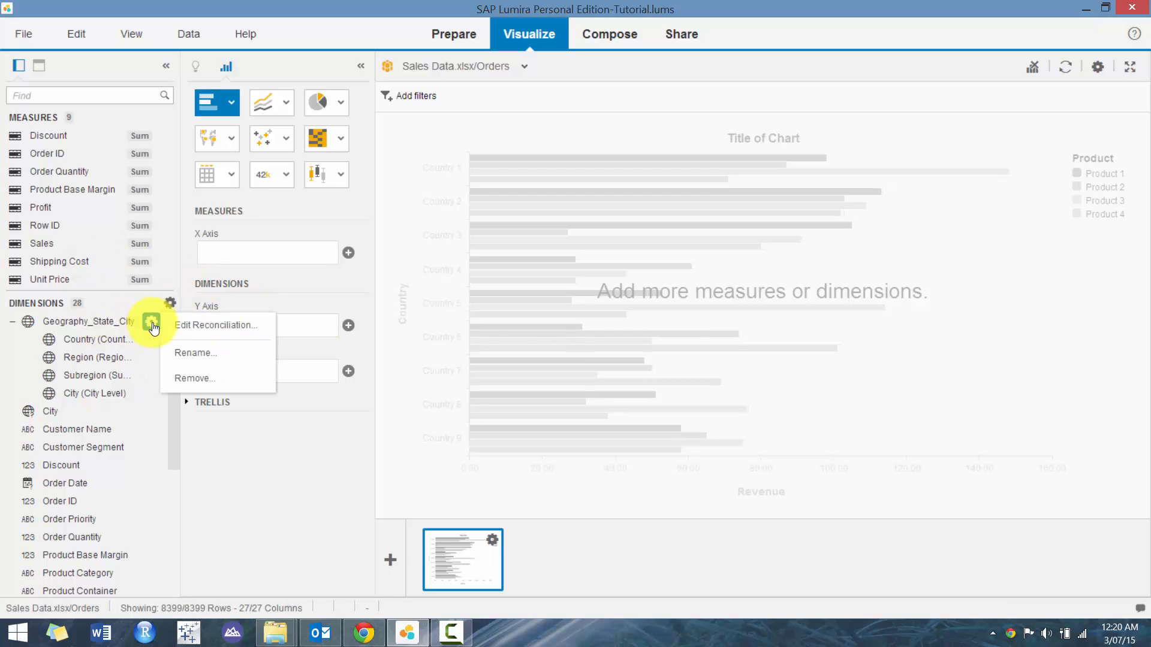
left_click(221, 375)
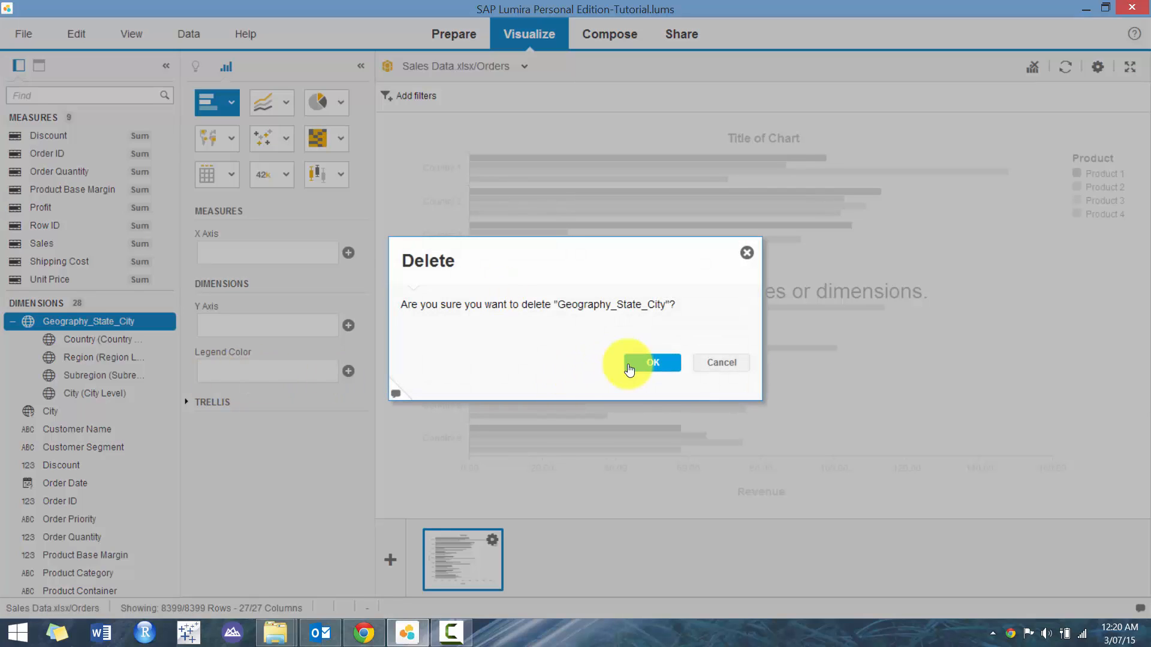
left_click(638, 364)
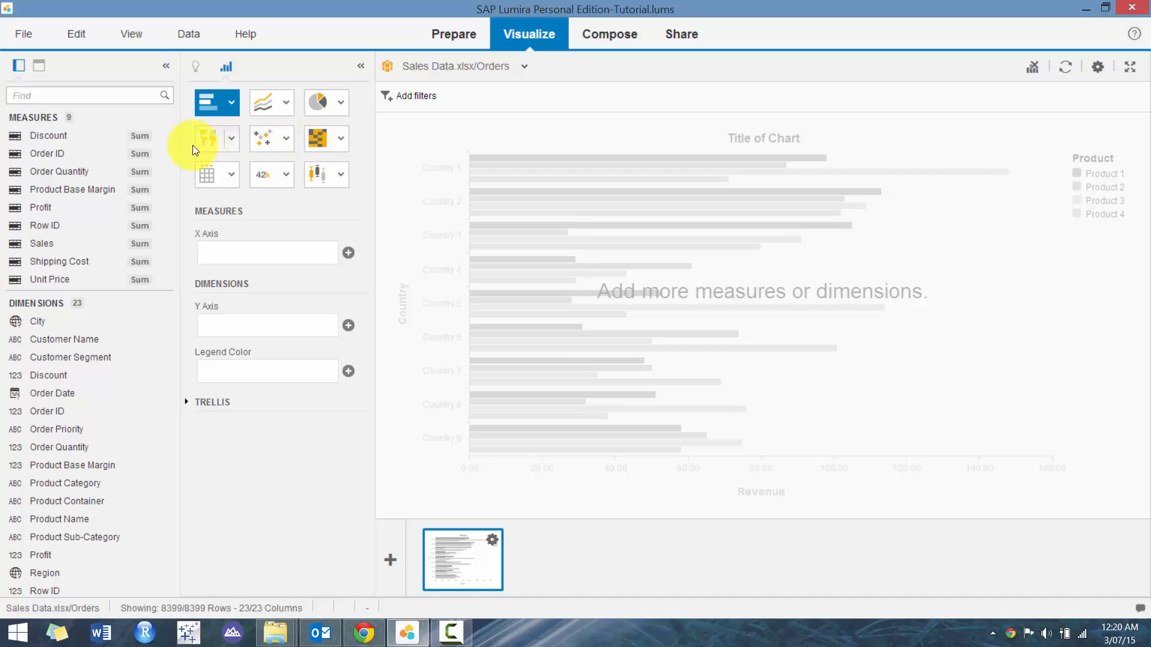
Switch to a Geo Bubble Chart and create a geographic hierarchy by names, with State as the region and City as the city.
left_click(212, 147)
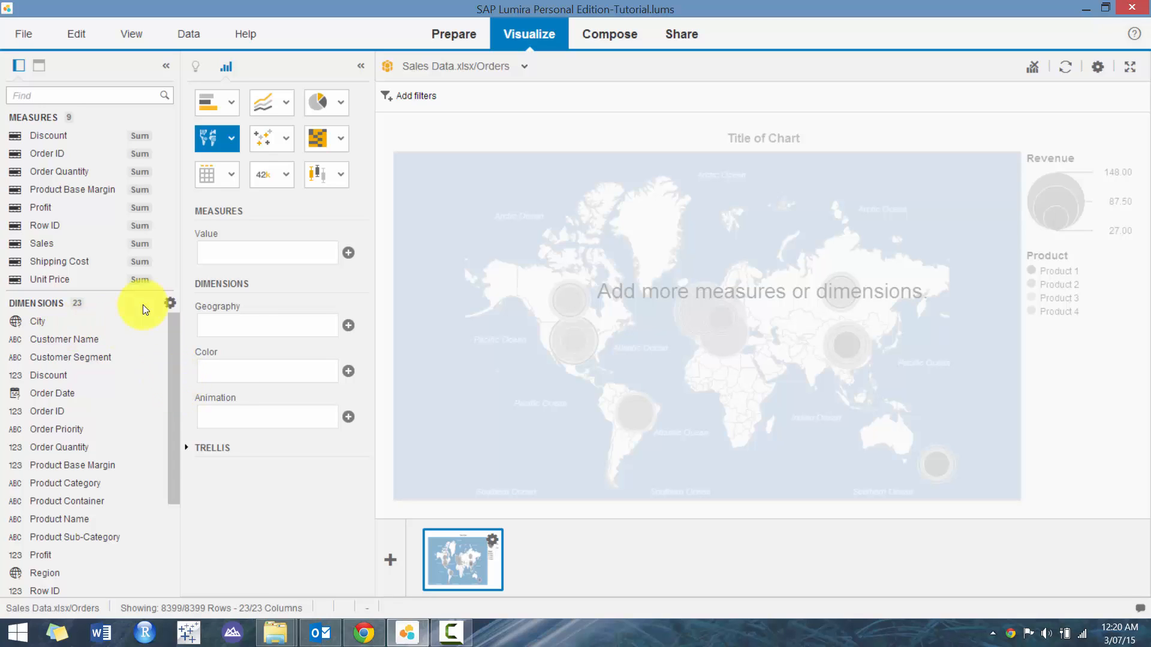
scroll(142, 308, "down", 2)
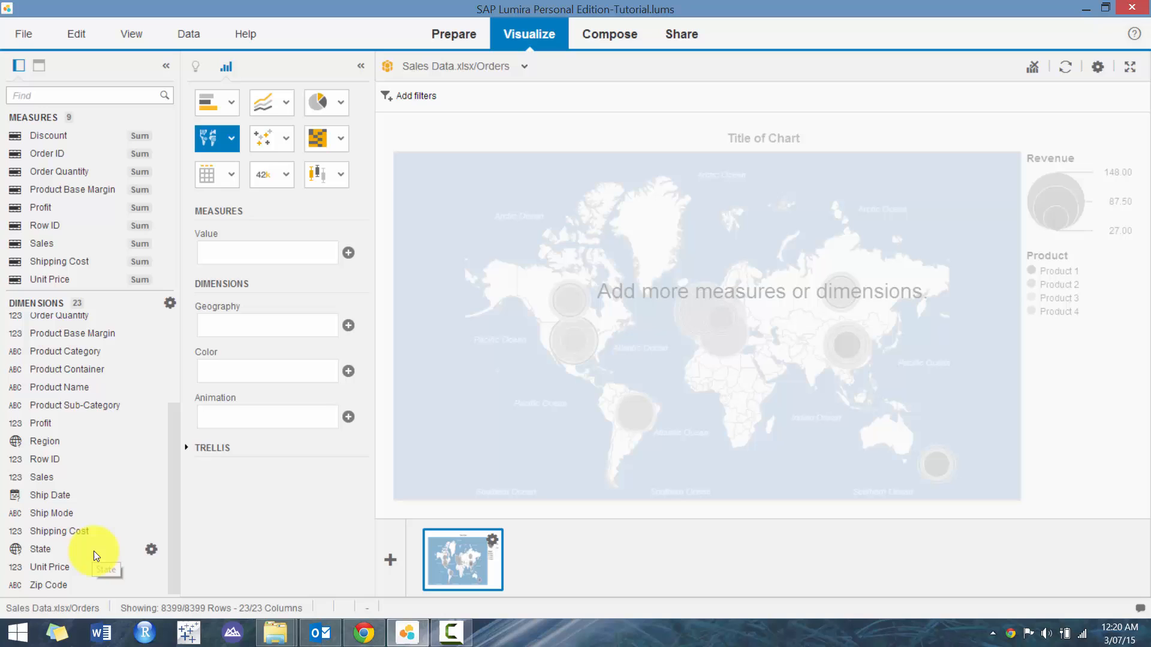
left_click(151, 549)
mouse_move(303, 424)
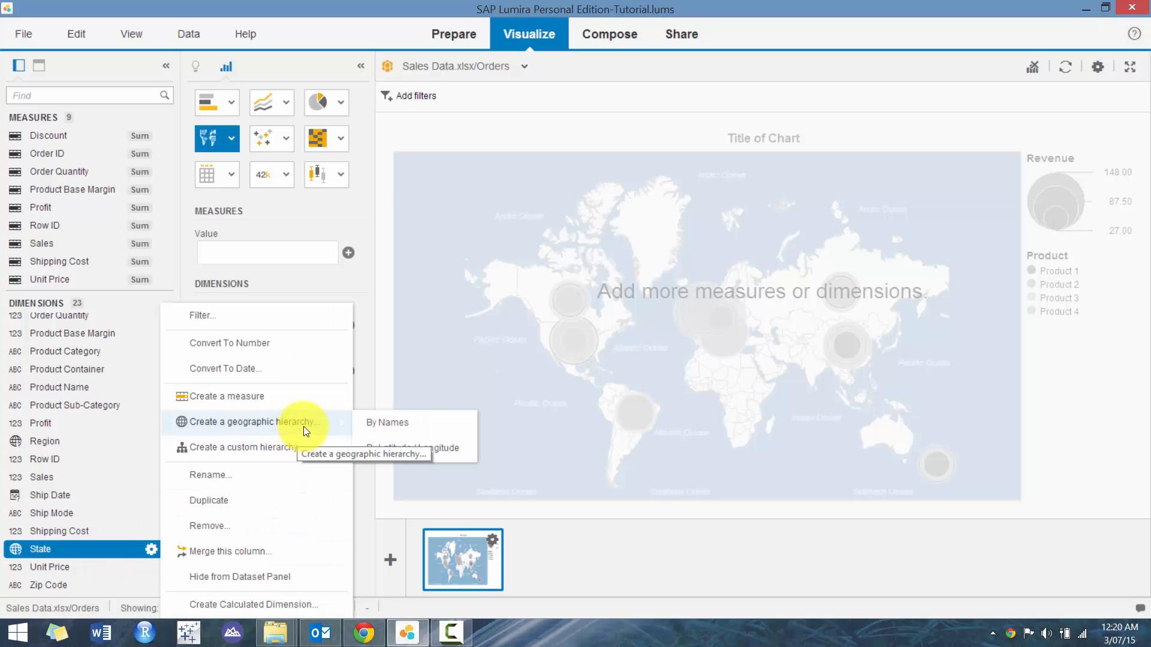
left_click(429, 433)
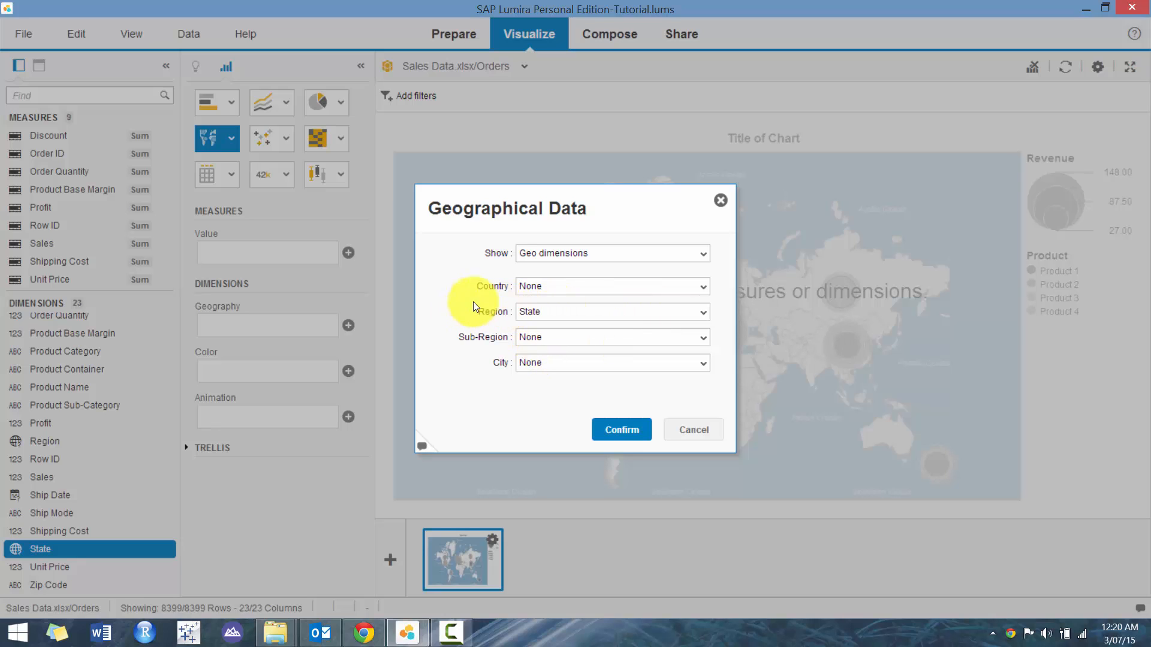
left_click(701, 313)
left_click(522, 366)
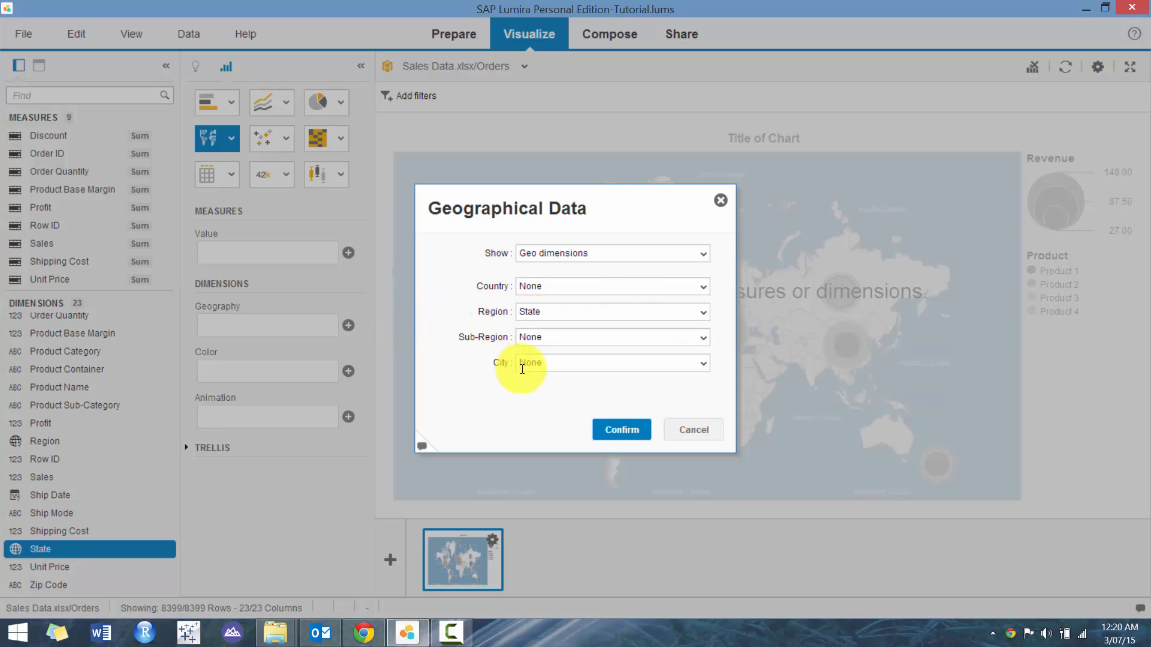
left_click(583, 364)
left_click(589, 403)
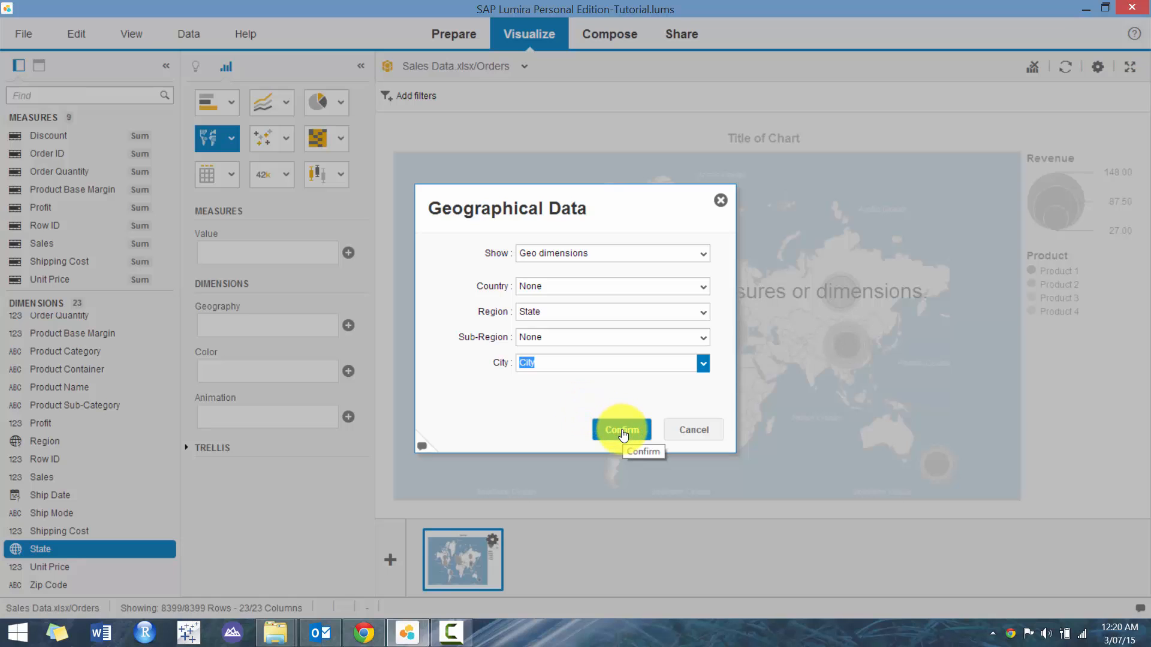
left_click(617, 430)
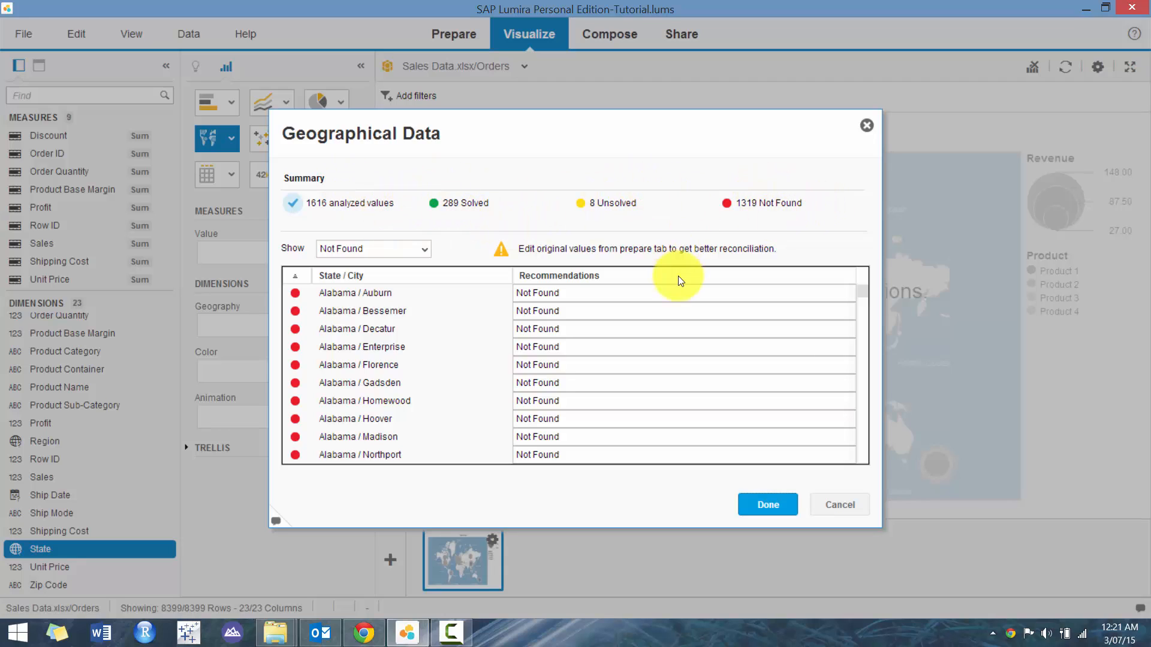
Review the not found, unsolved and solved locations of the reconciliation and finish creating the geographic hierarchy.
left_click(559, 327)
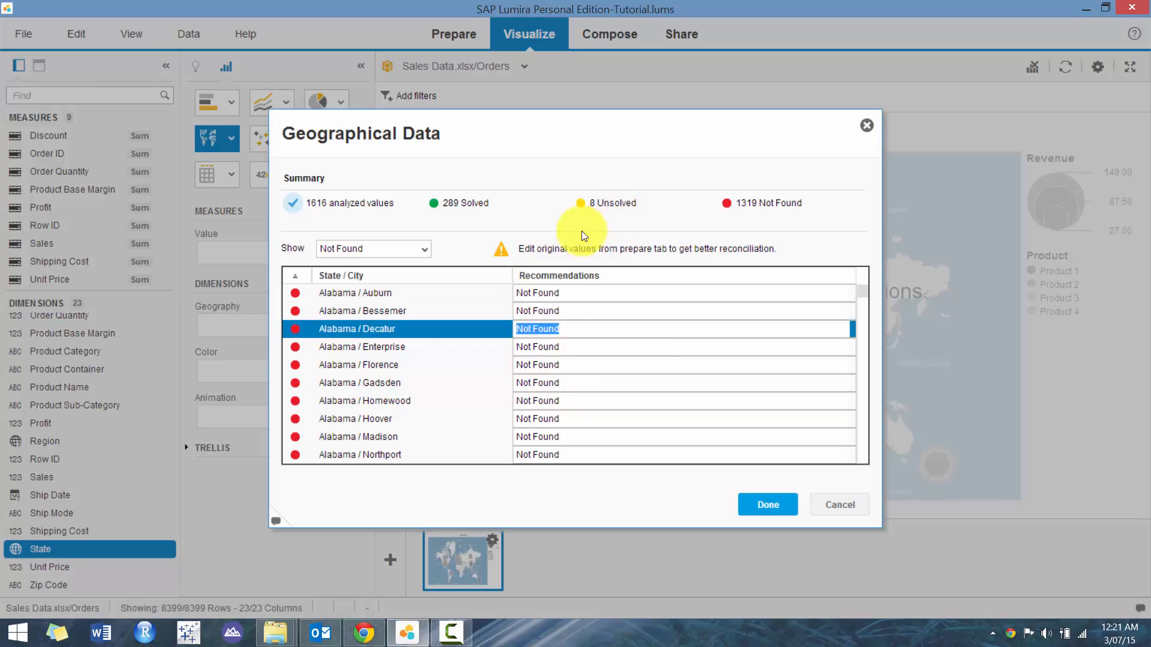
left_click(404, 250)
left_click(367, 313)
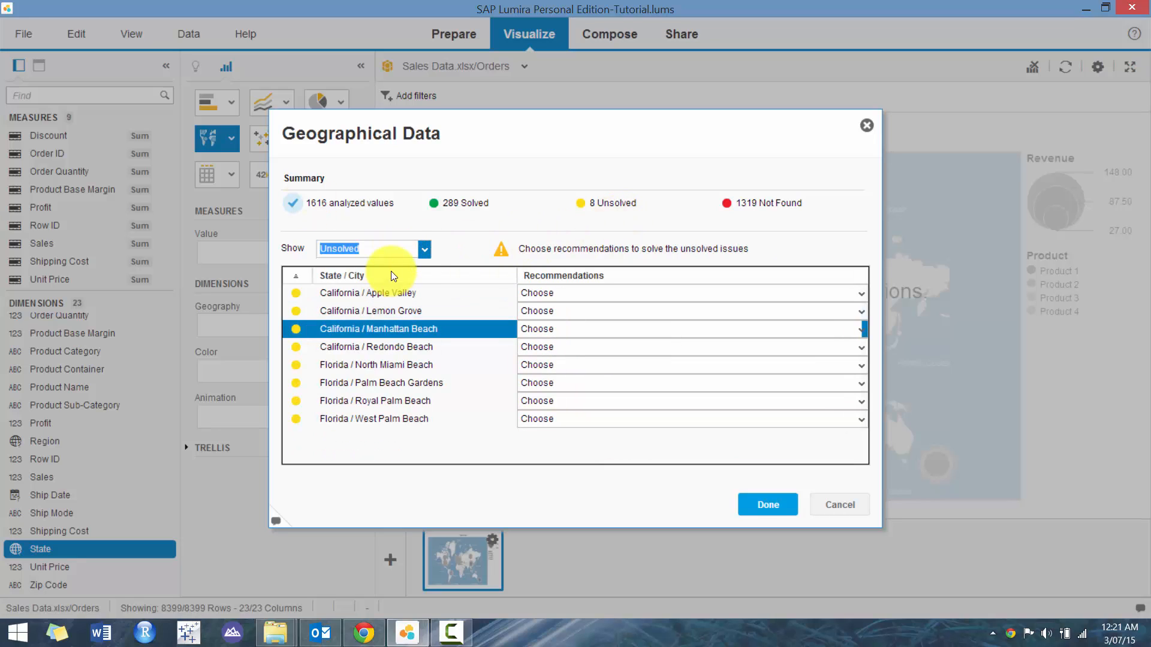
left_click(425, 251)
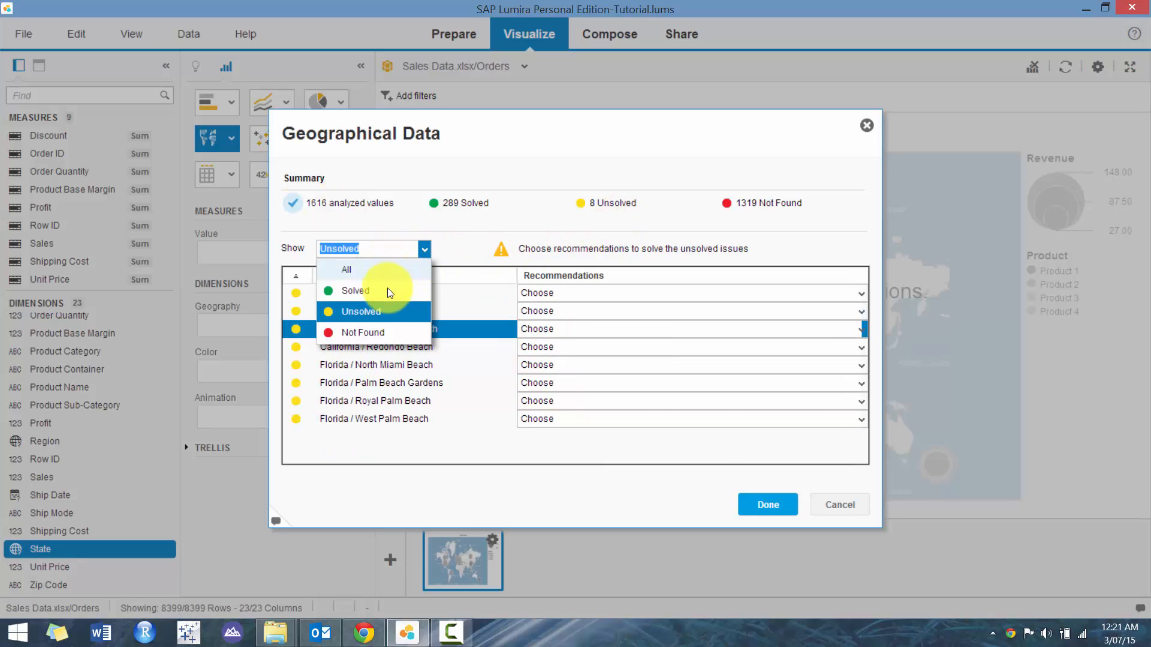
left_click(372, 291)
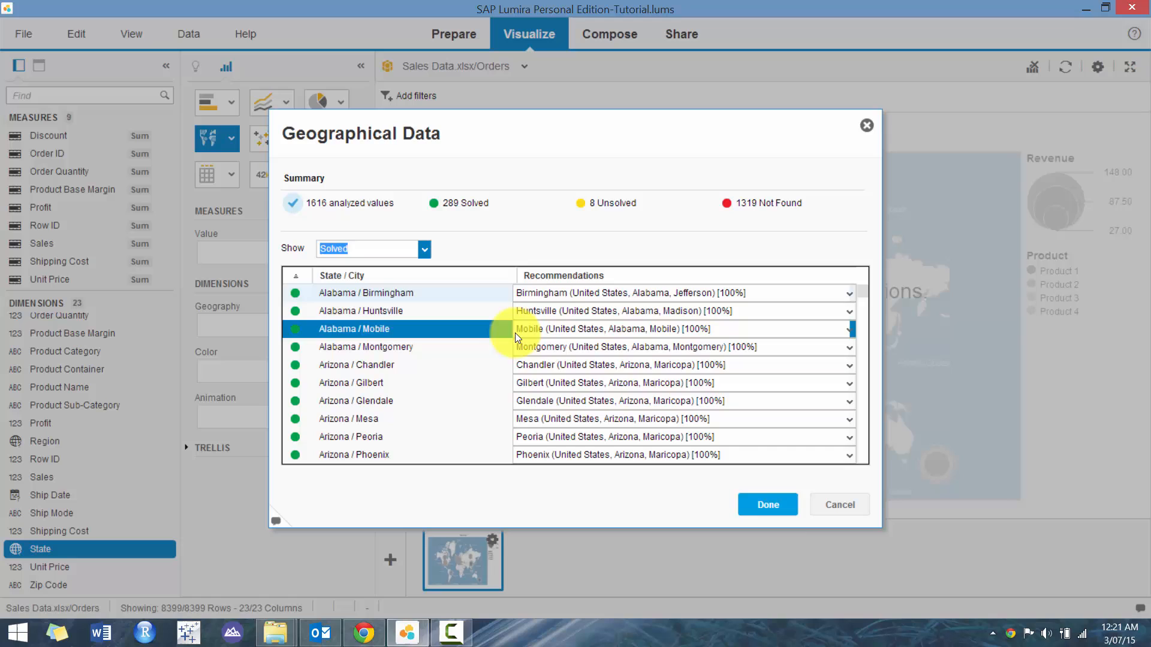
left_click(758, 506)
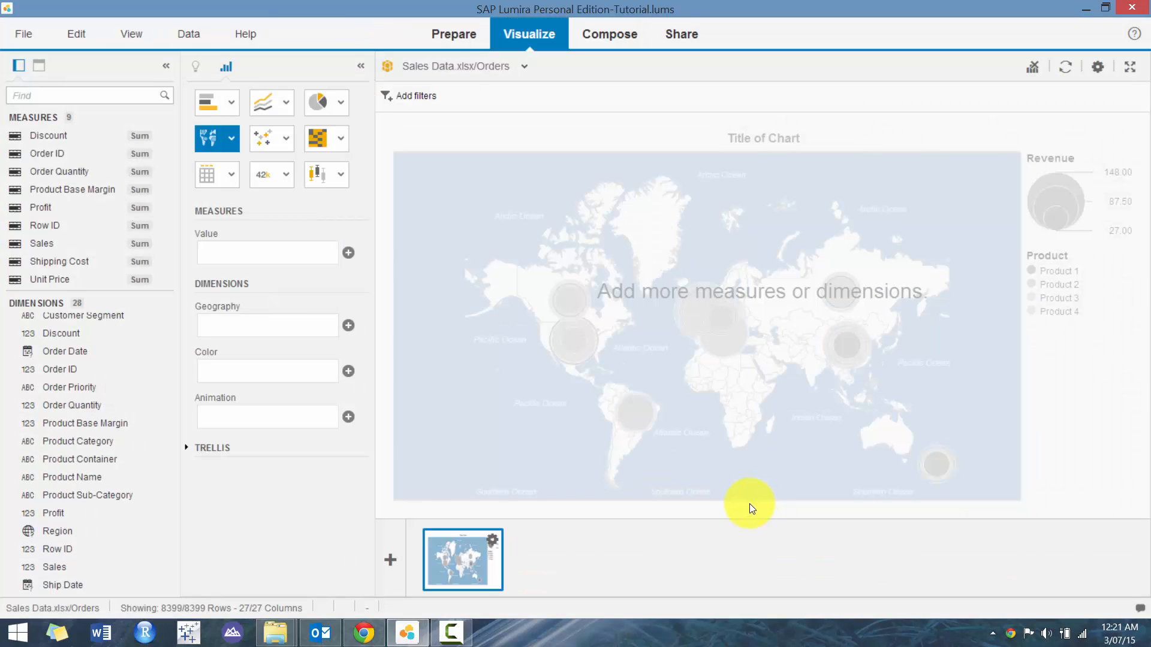
Assign the hierarchy's Region level to the chart's geography and Sales to its value.
left_click(348, 328)
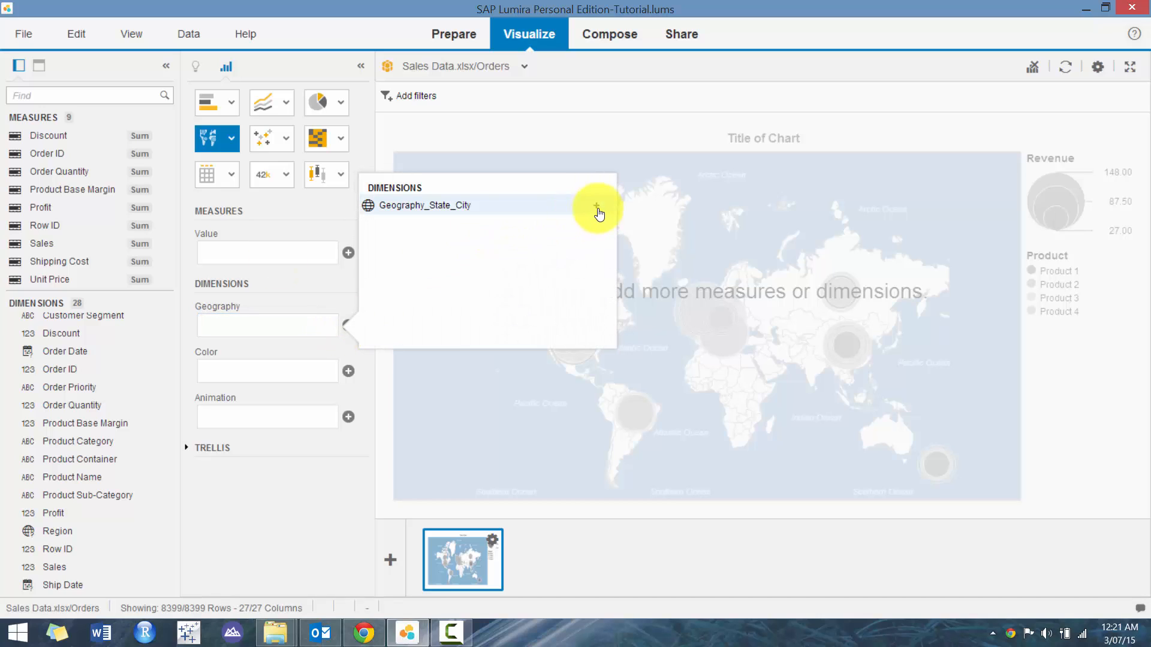
left_click(597, 206)
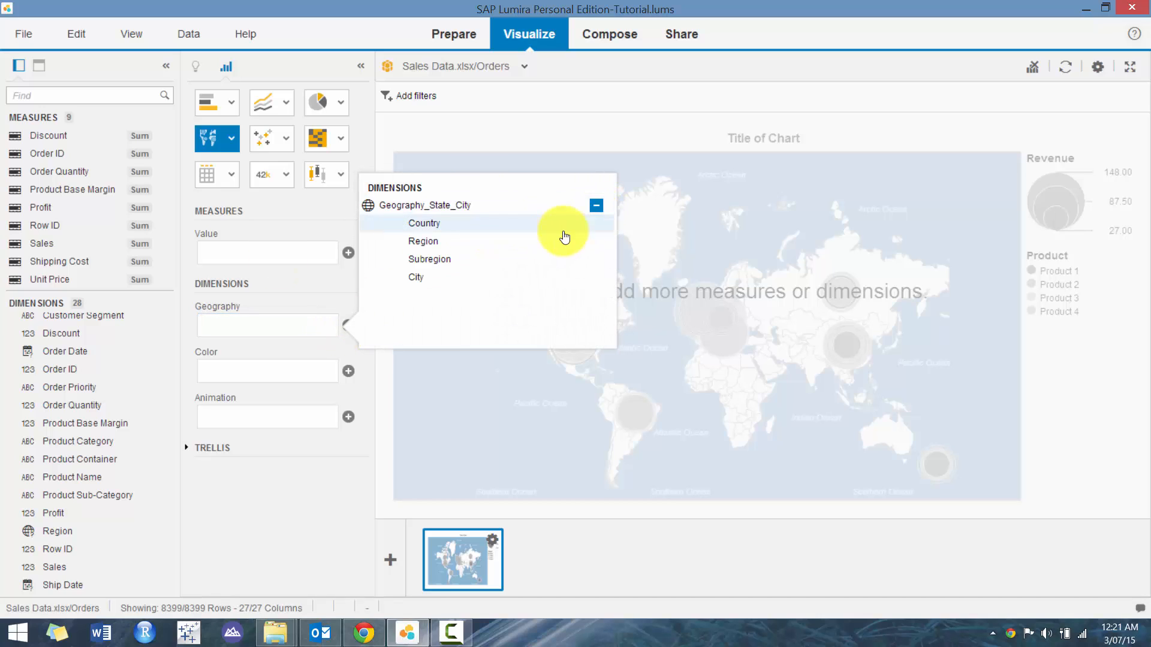
left_click(504, 242)
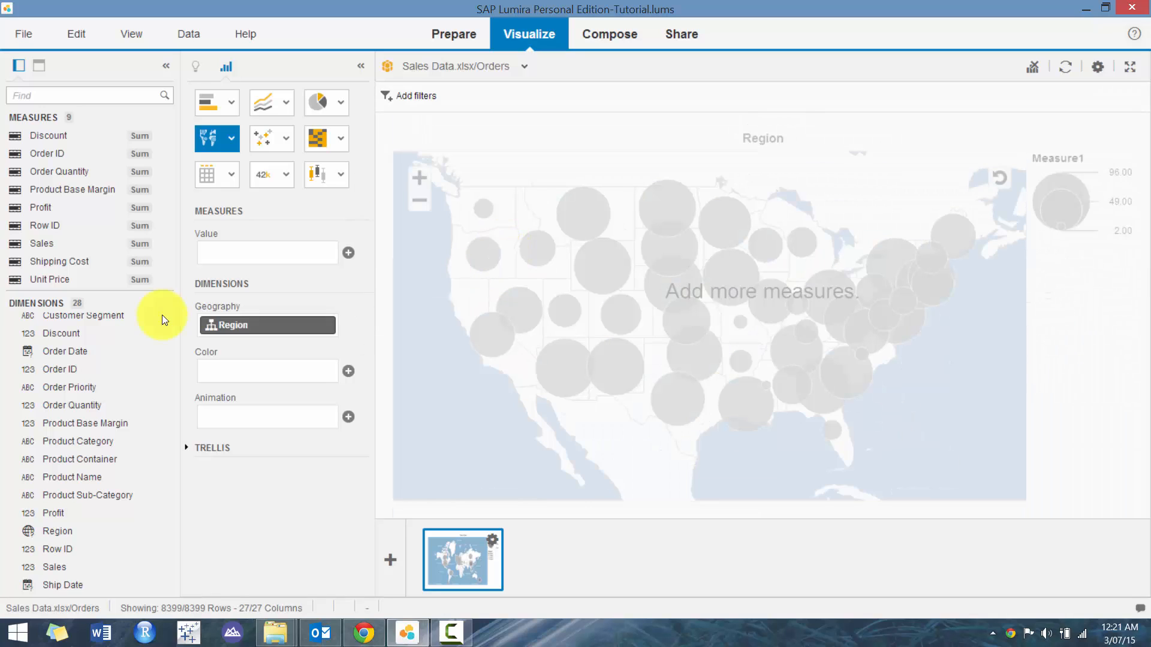
left_click(346, 258)
left_click(411, 227)
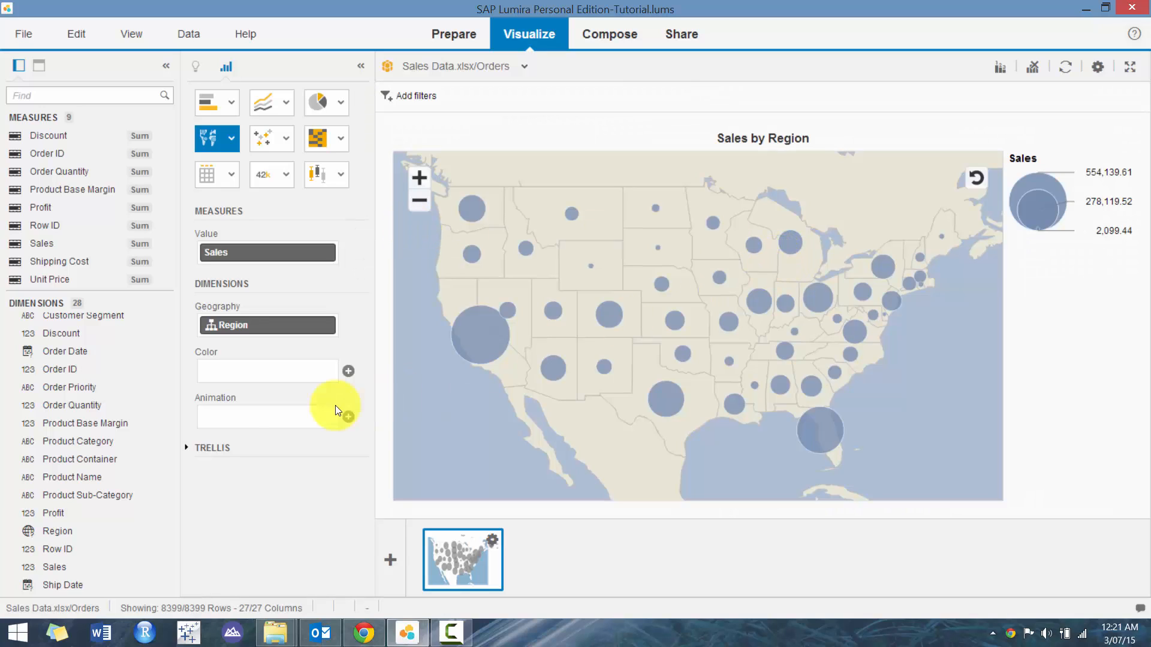
Try coloring the sales bubbles by Order Priority and remove that dimension from the color again.
left_click(347, 371)
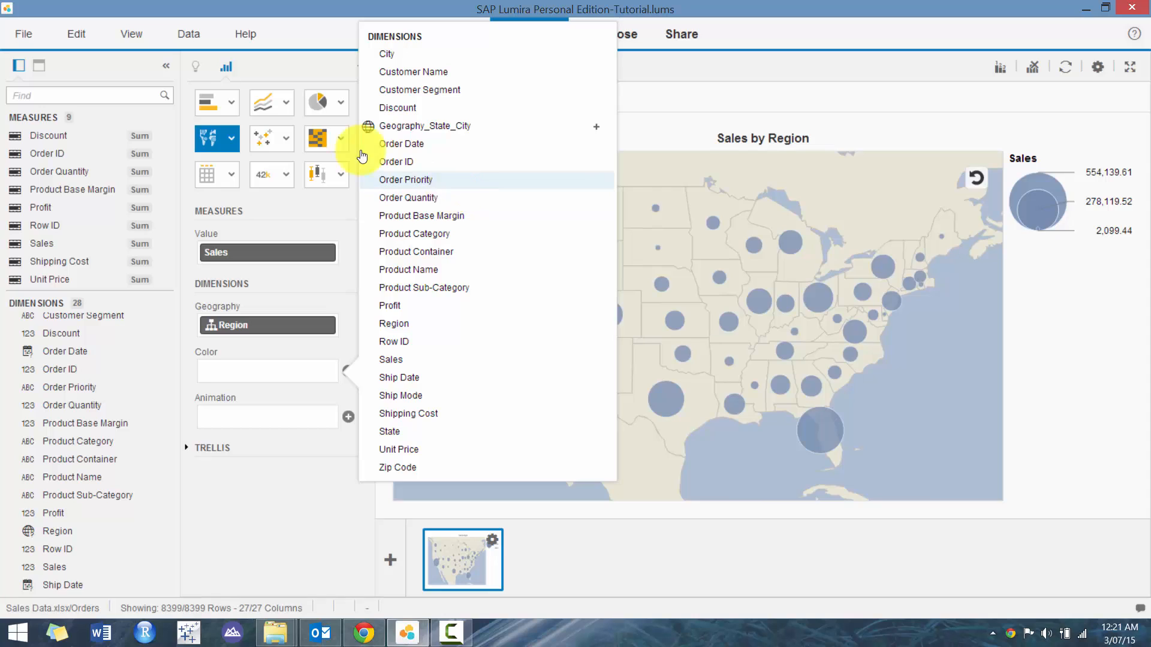
left_click(406, 180)
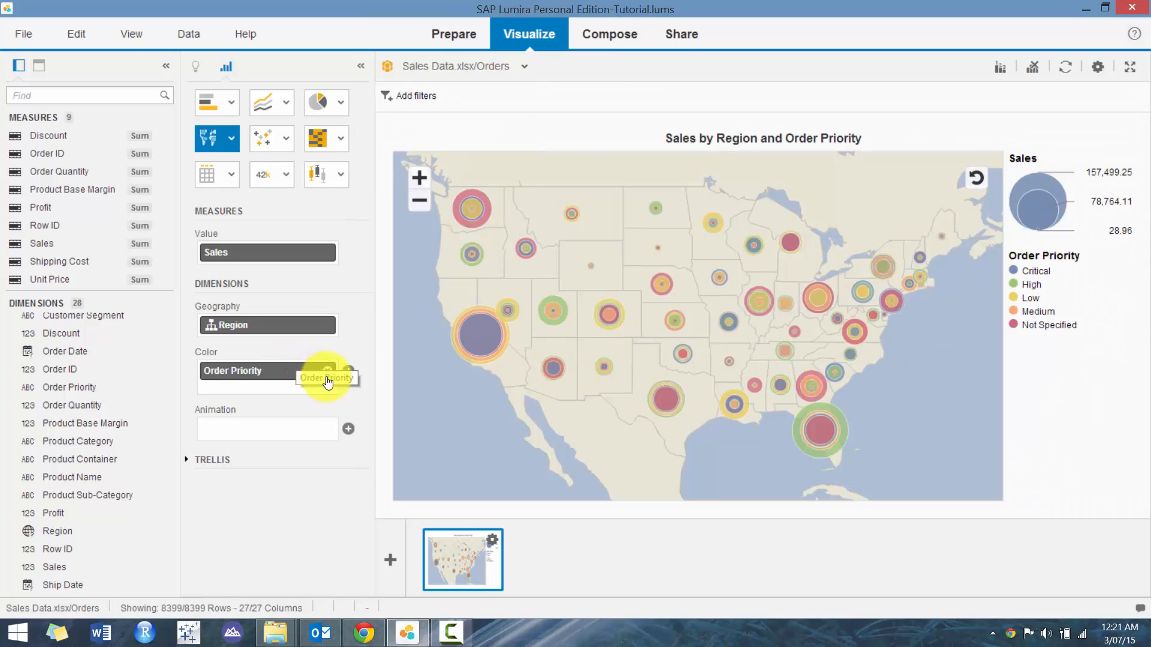
left_click_drag(327, 376, 147, 381)
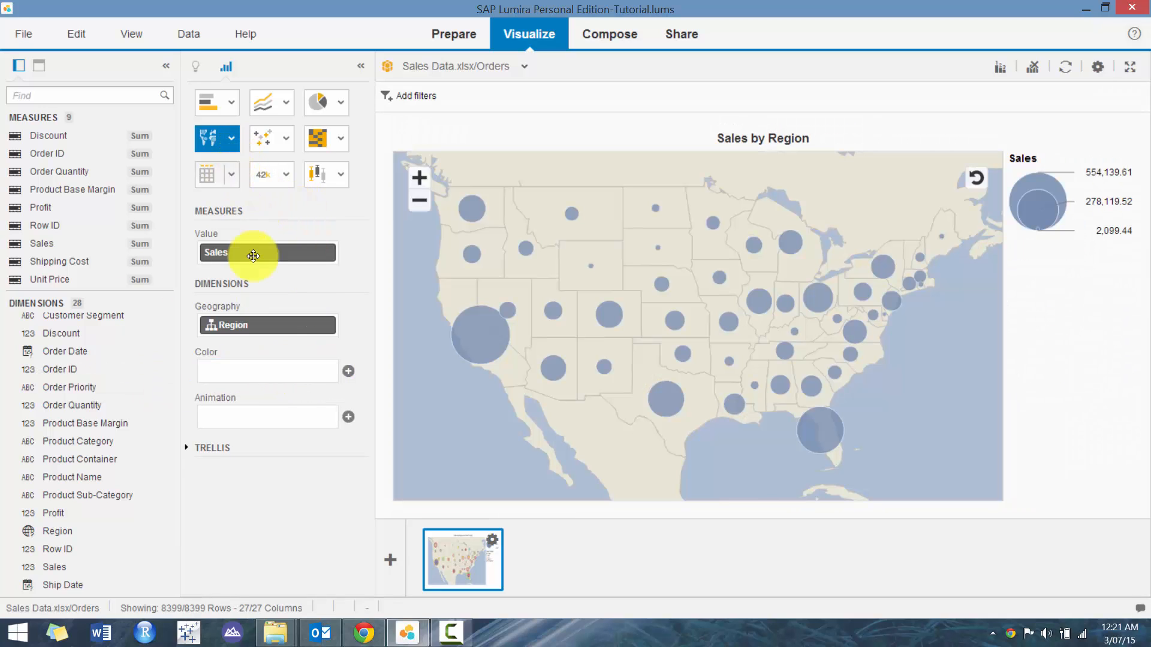
Try coloring the sales bubbles by the Region dimension and clear the color assignment again.
left_click(350, 373)
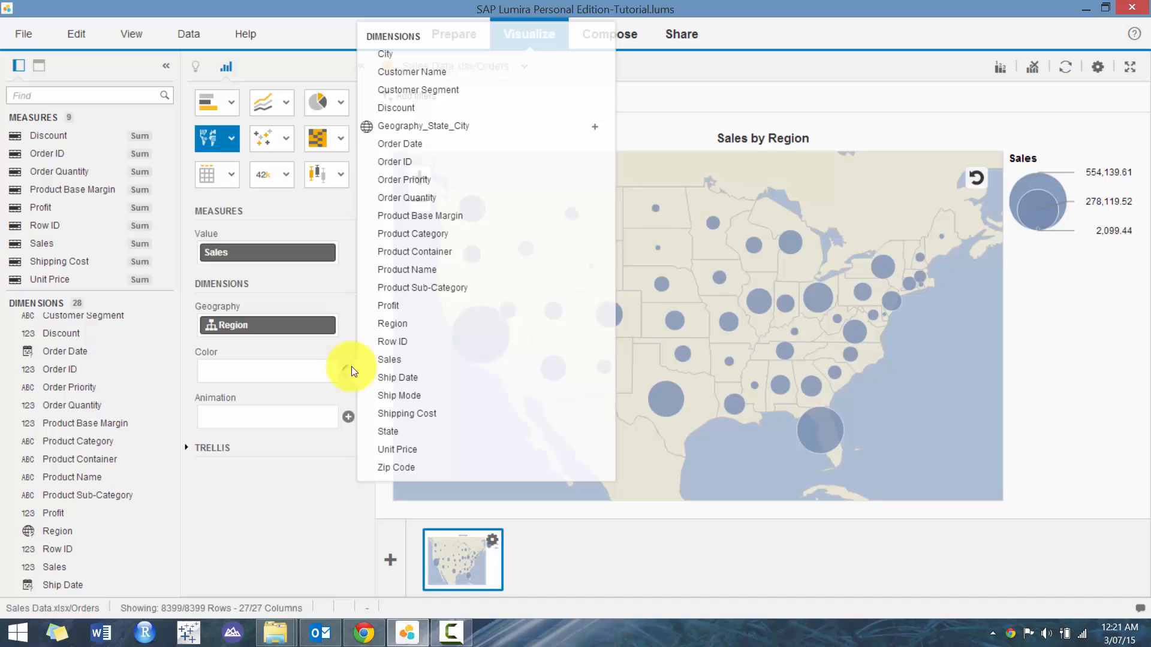
left_click(410, 326)
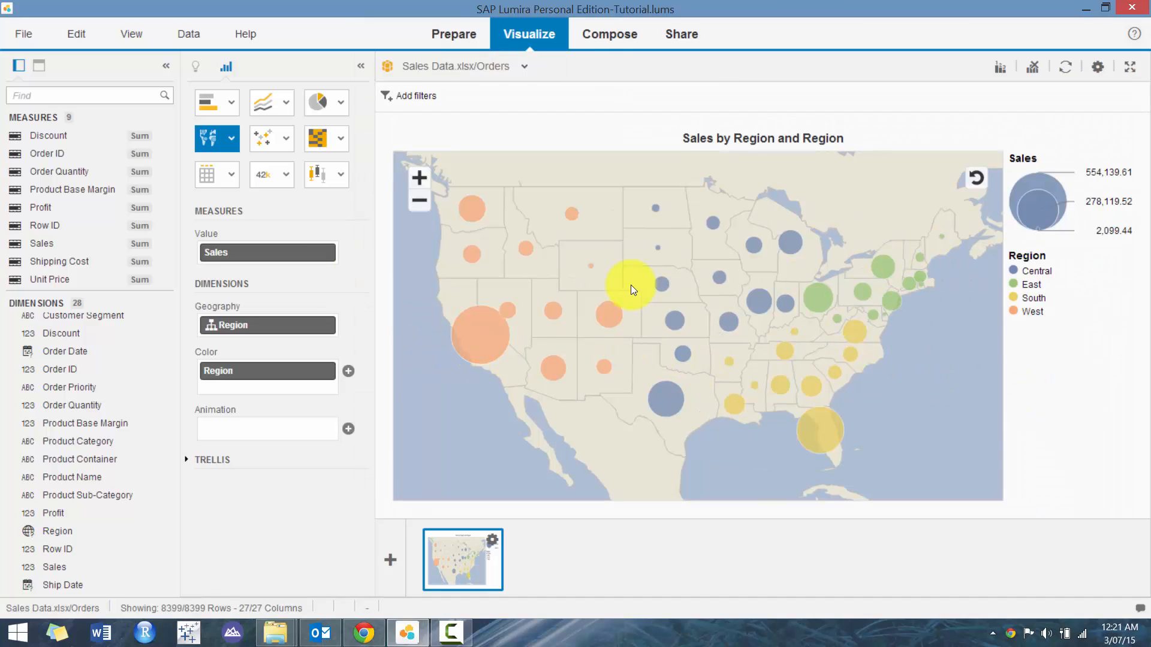
left_click_drag(280, 366, 189, 360)
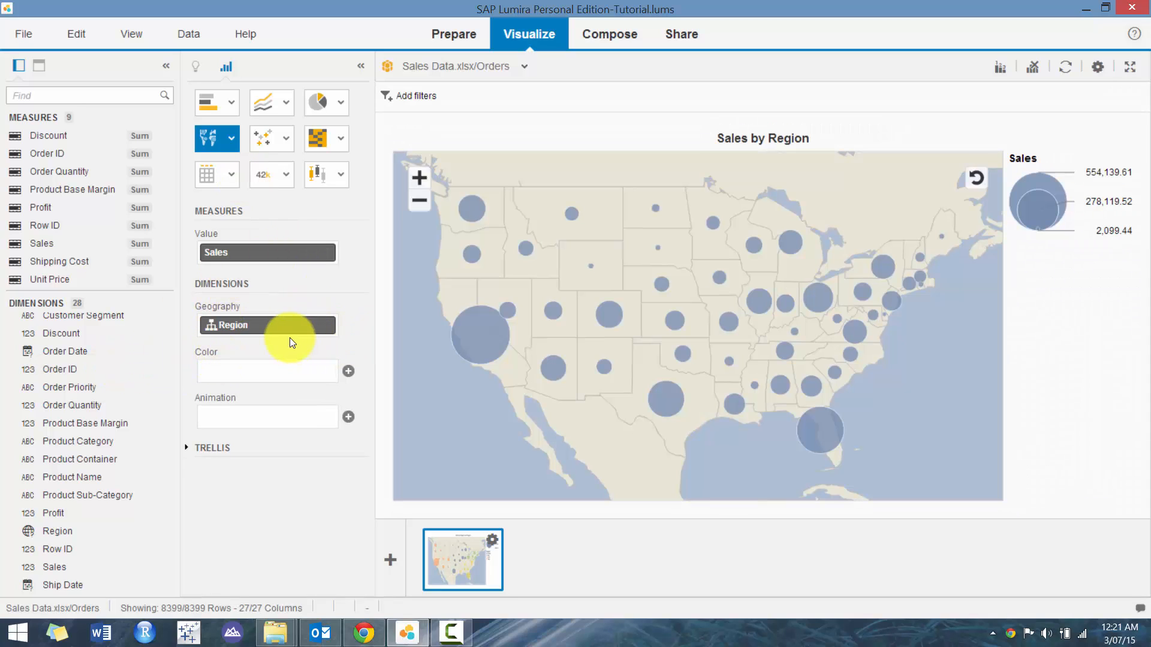
Change the Sales by Region map to a Geo Choropleth Chart, keeping Sales as its value.
left_click(232, 142)
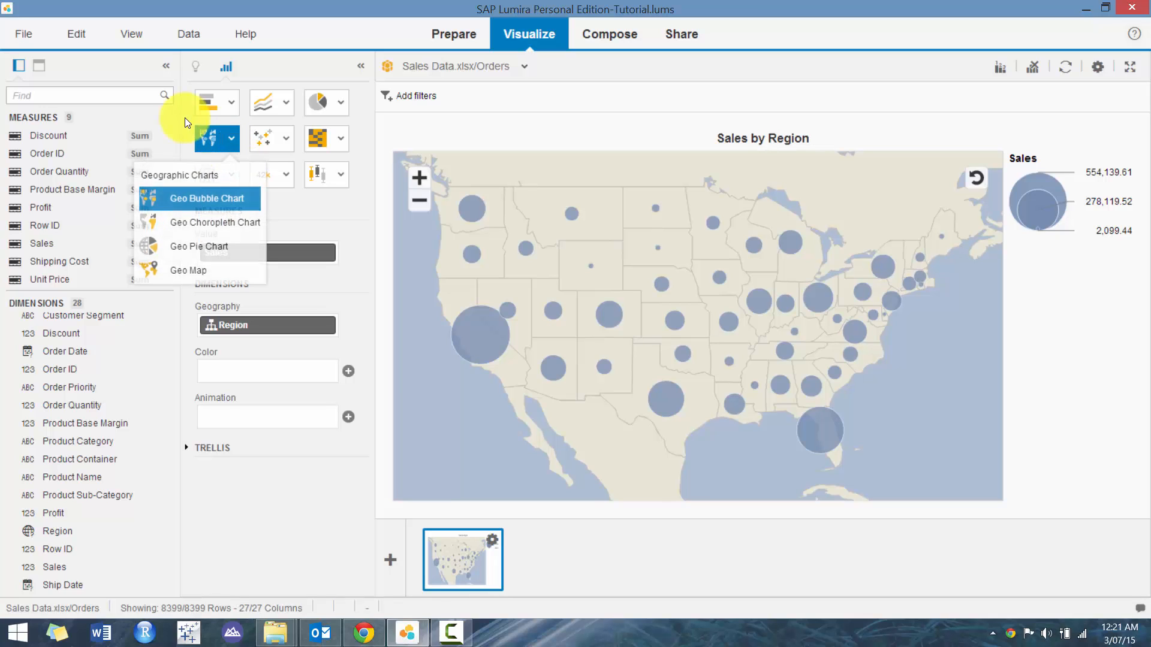
left_click(218, 224)
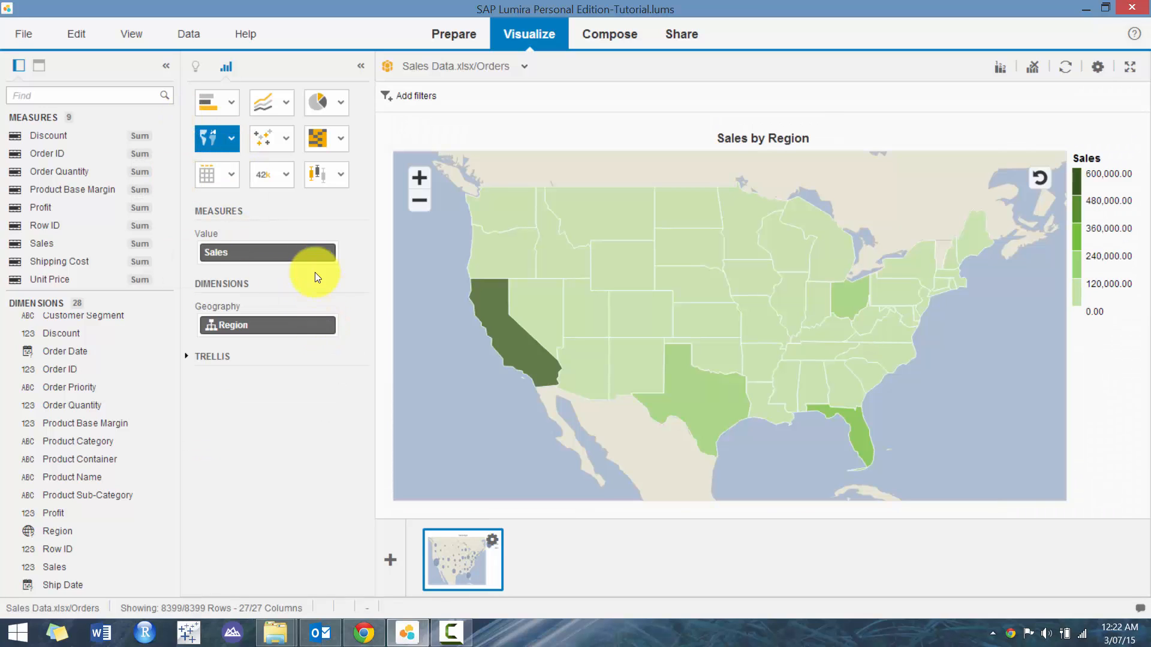
mouse_move(289, 256)
left_mouse_down()
mouse_move(279, 255)
mouse_move(315, 255)
mouse_move(292, 251)
left_mouse_up()
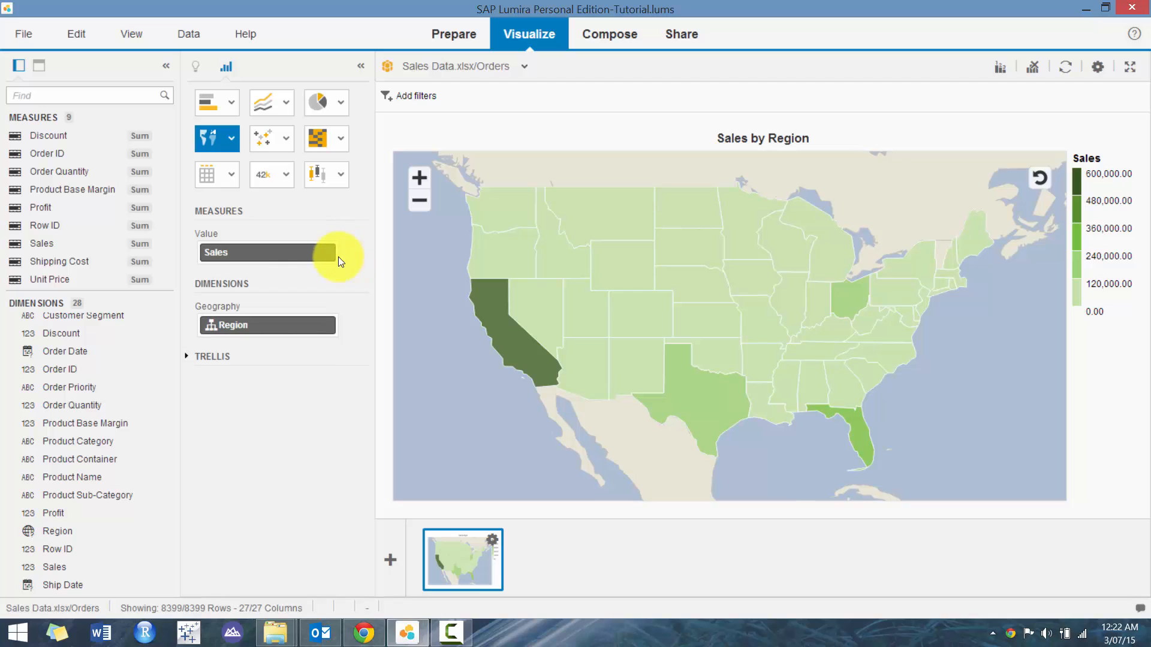
Replace Sales with Profit as the choropleth map's value and recolor the lowest legend range light red, E3B0A8.
left_click_drag(311, 260, 66, 342)
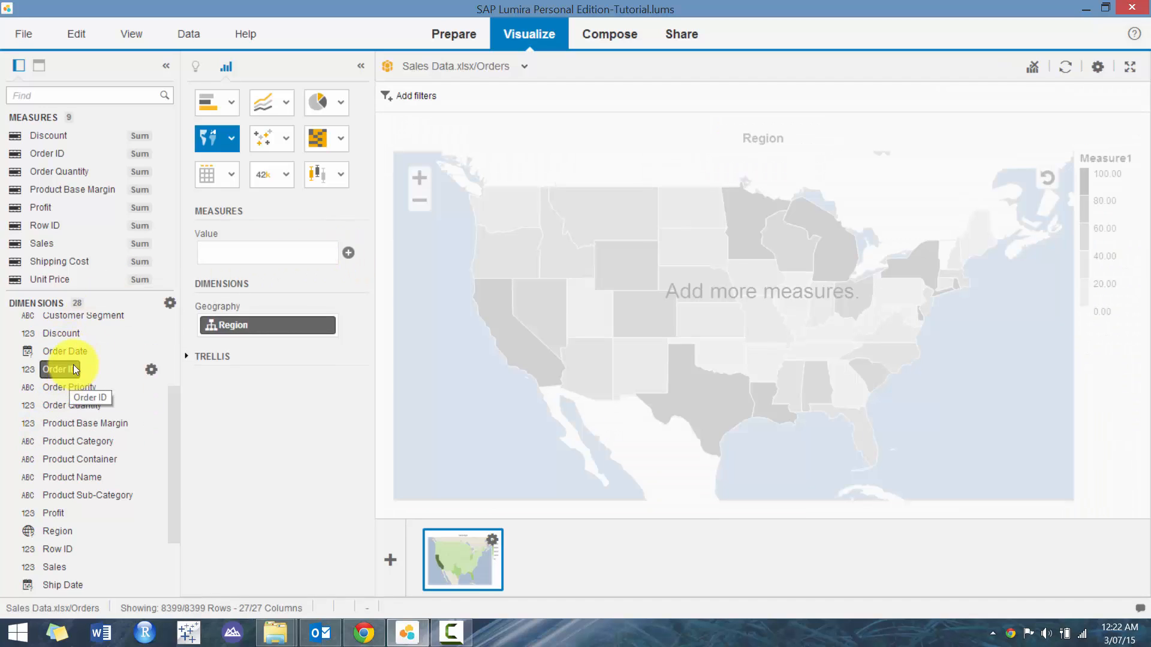
left_click_drag(40, 209, 238, 261)
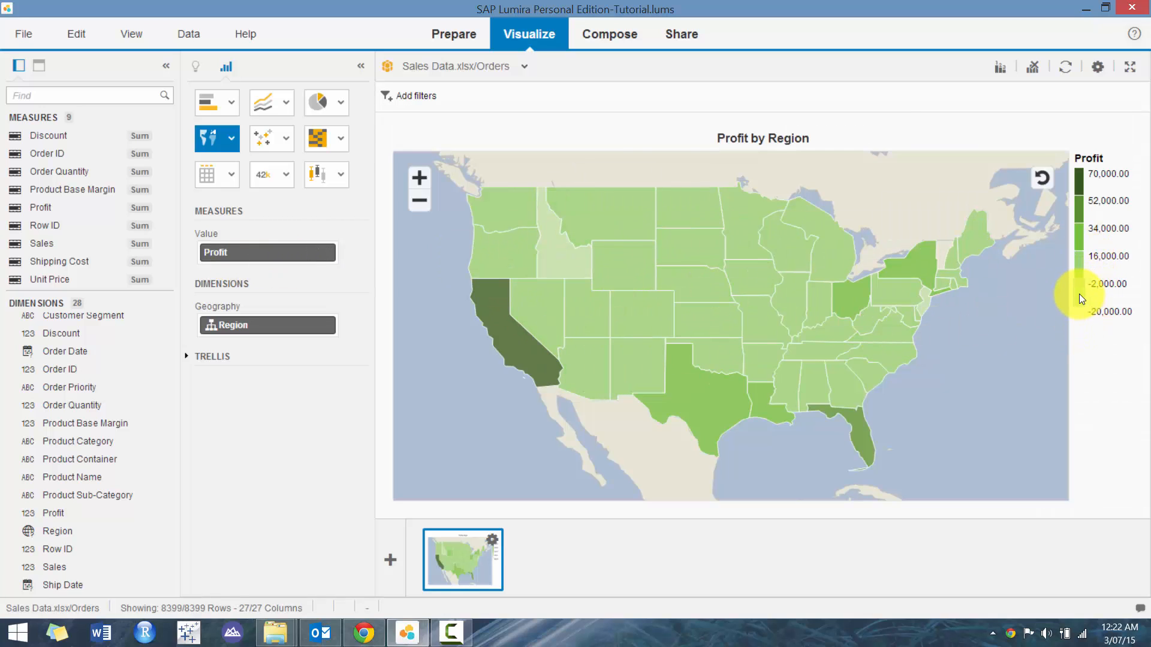
left_click(1081, 297)
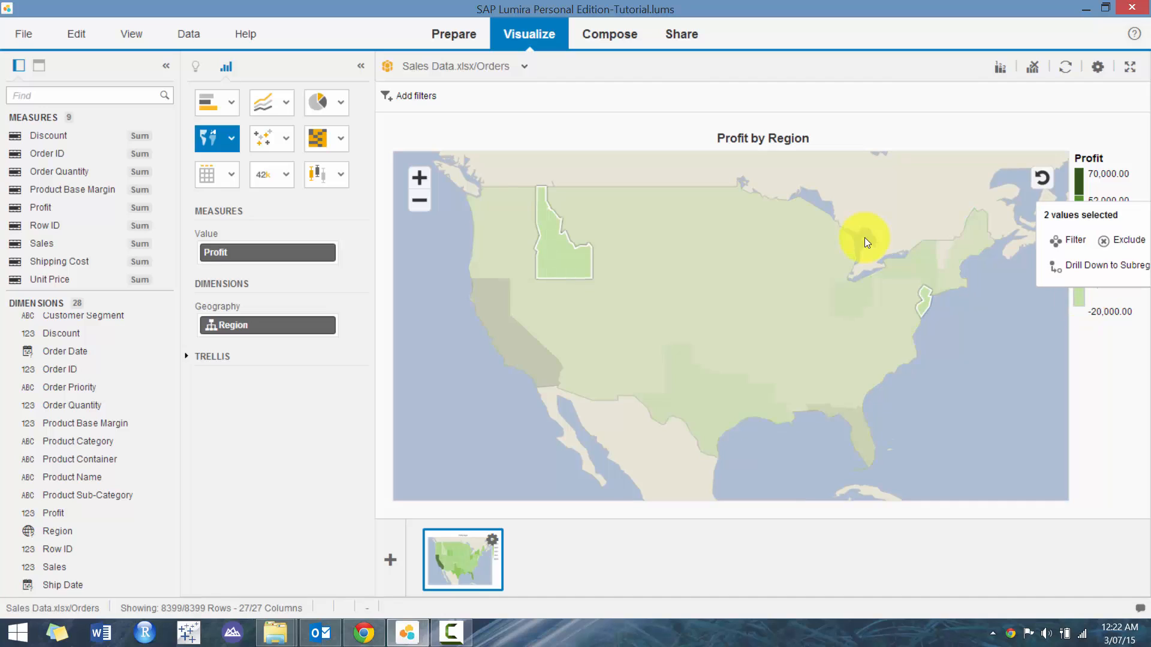
right_click(1083, 297)
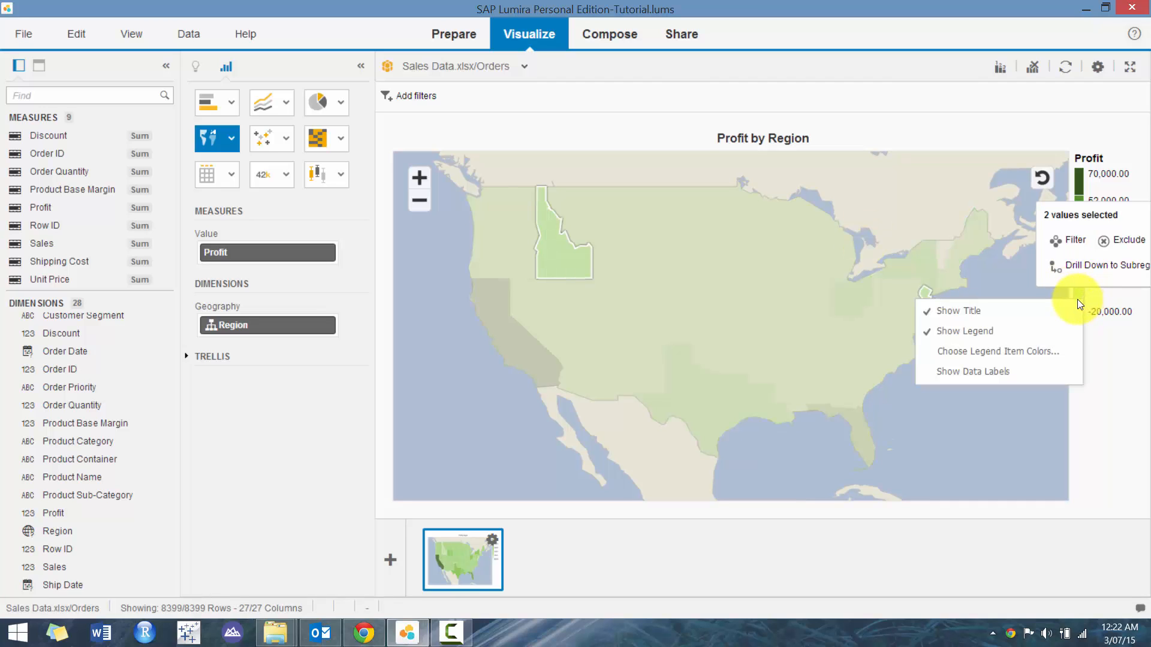
left_click(998, 351)
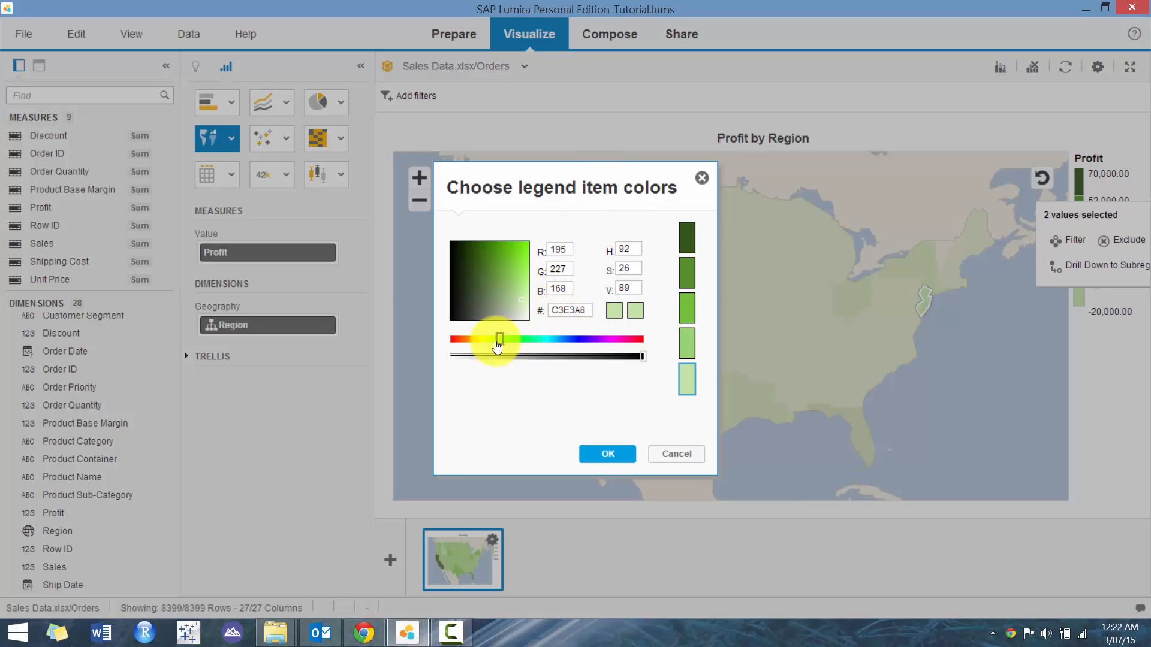
left_click_drag(497, 345, 456, 349)
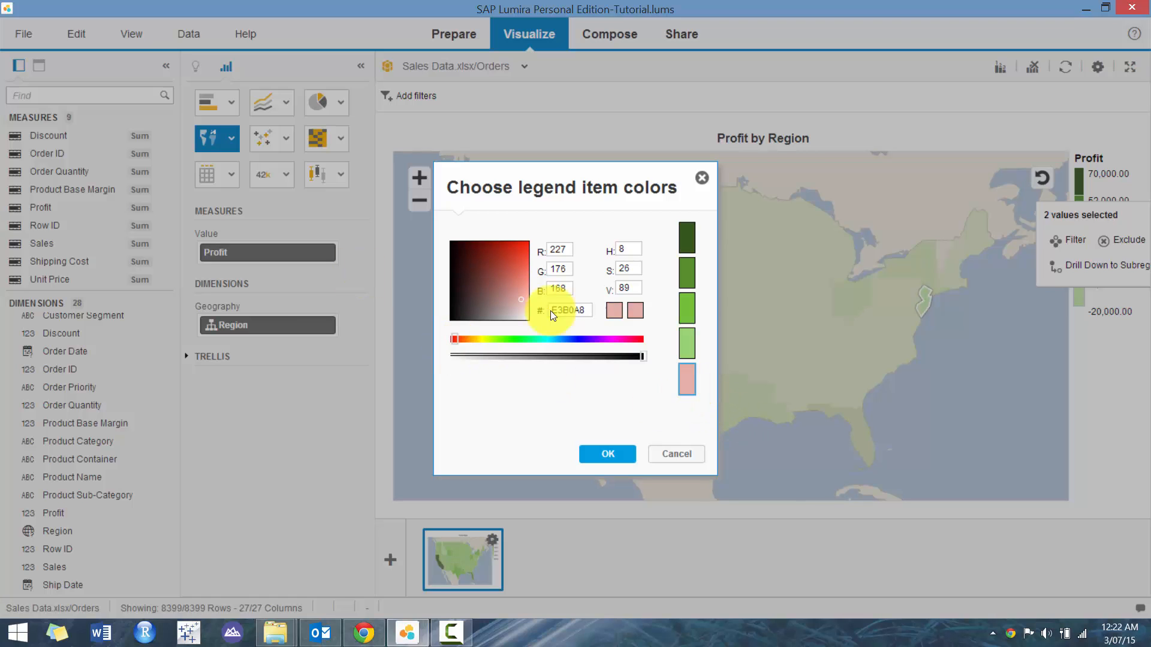
left_click(616, 461)
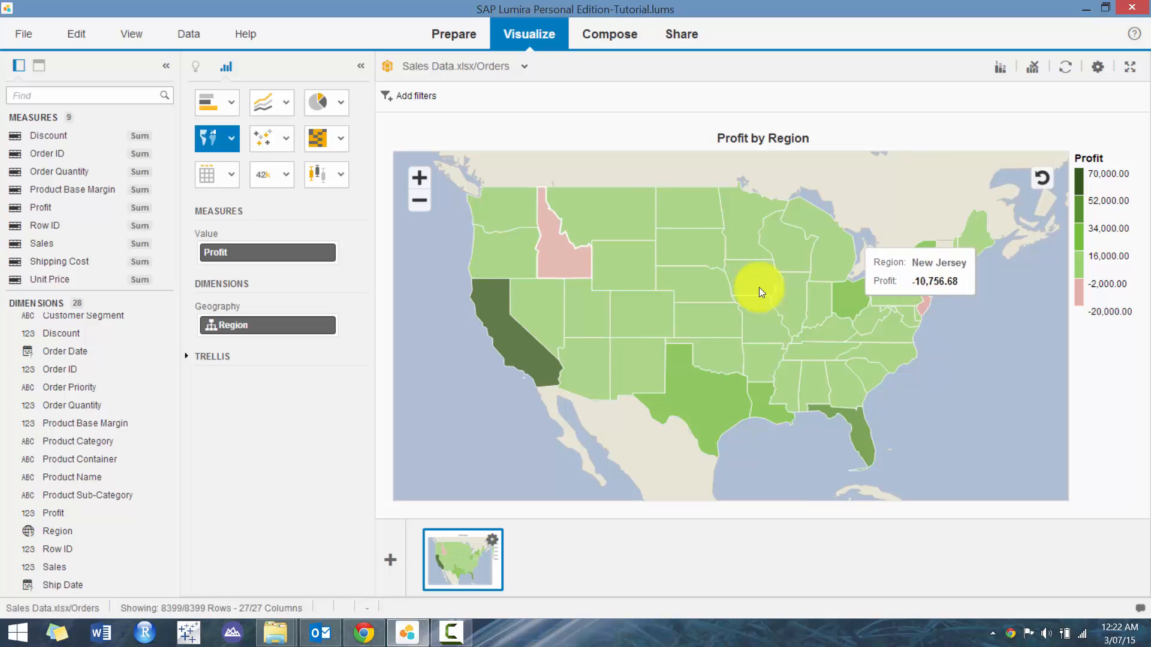
mouse_move(562, 254)
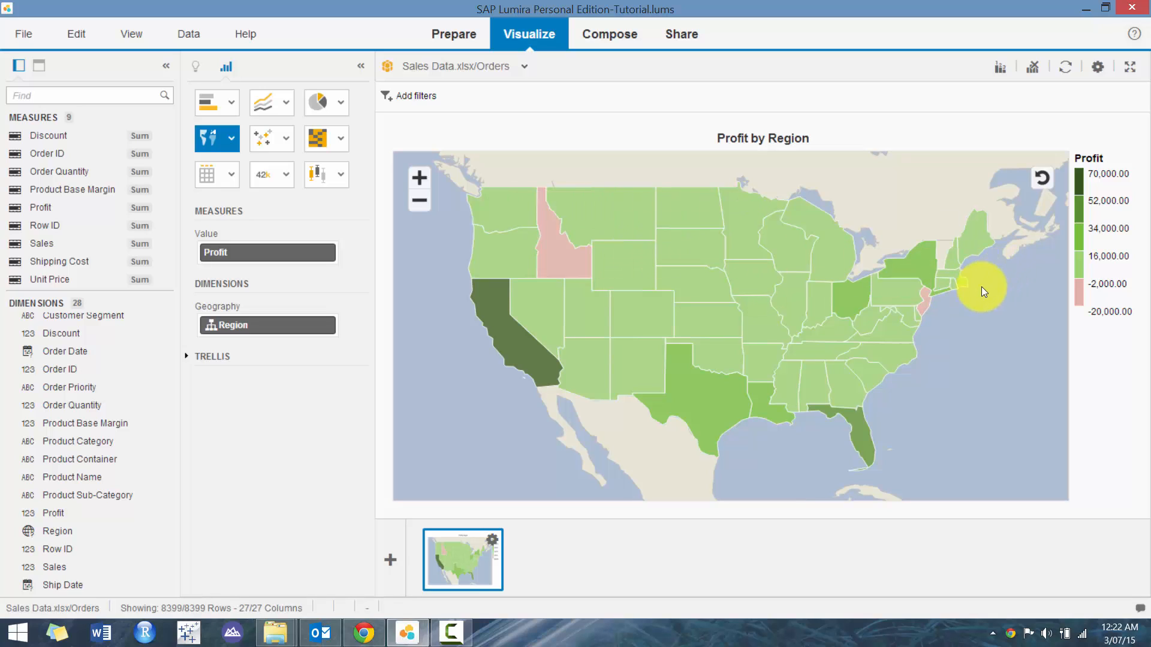
mouse_move(926, 301)
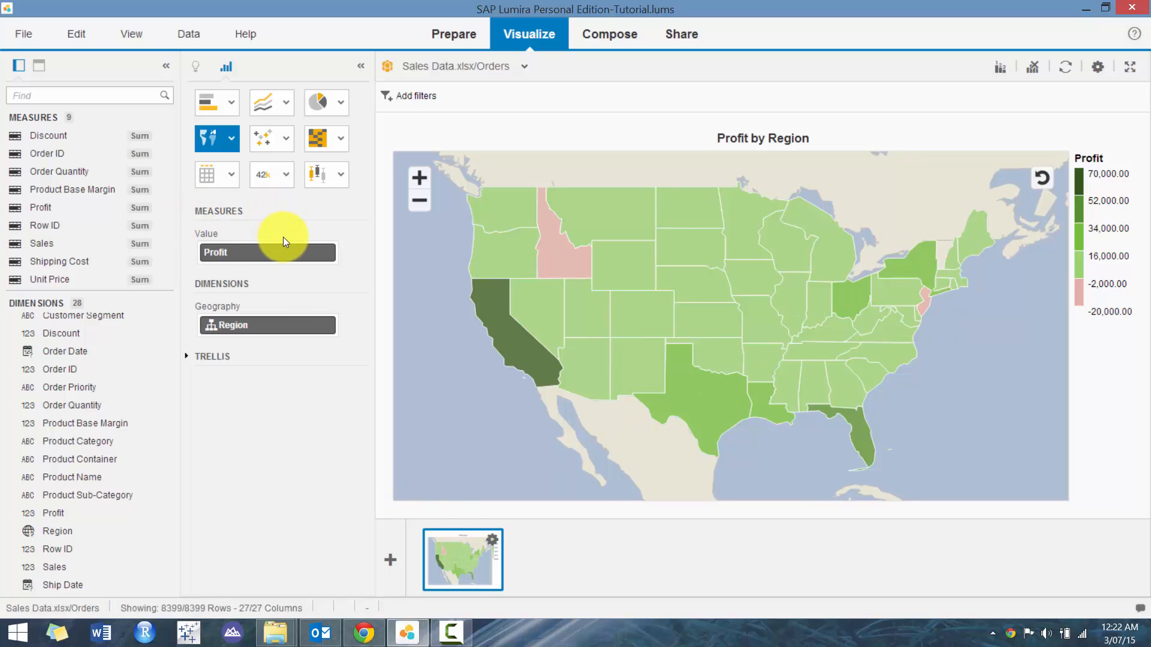
Change the map to a Geo Pie Chart and replace Profit with Sales as its value.
left_click(233, 138)
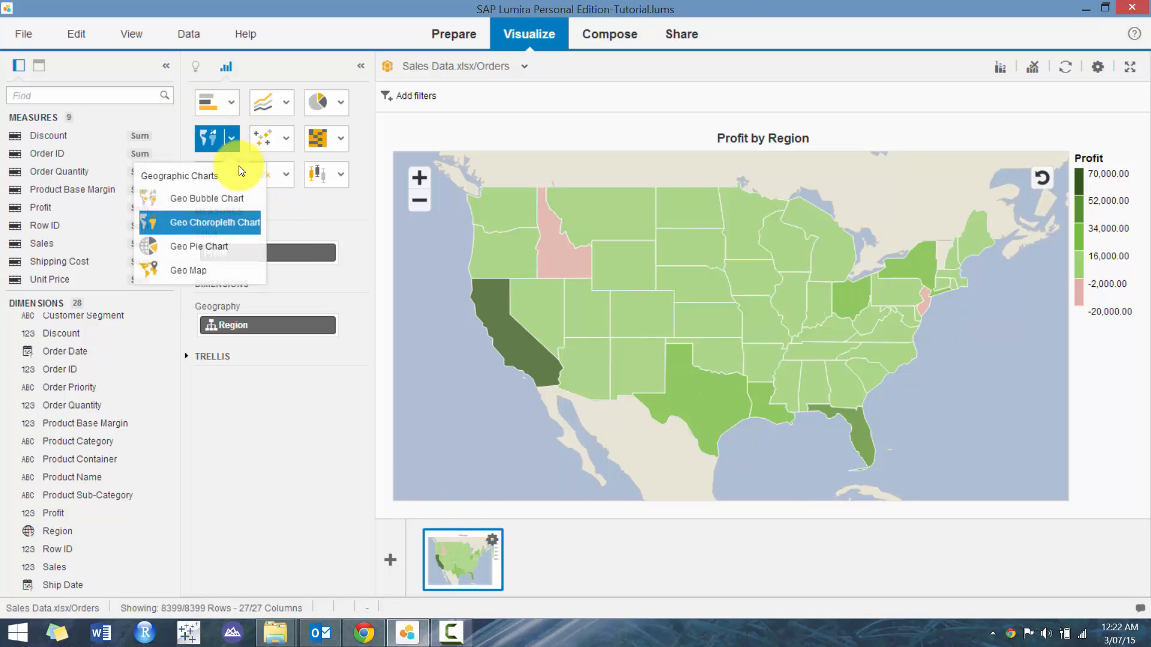
left_click(215, 248)
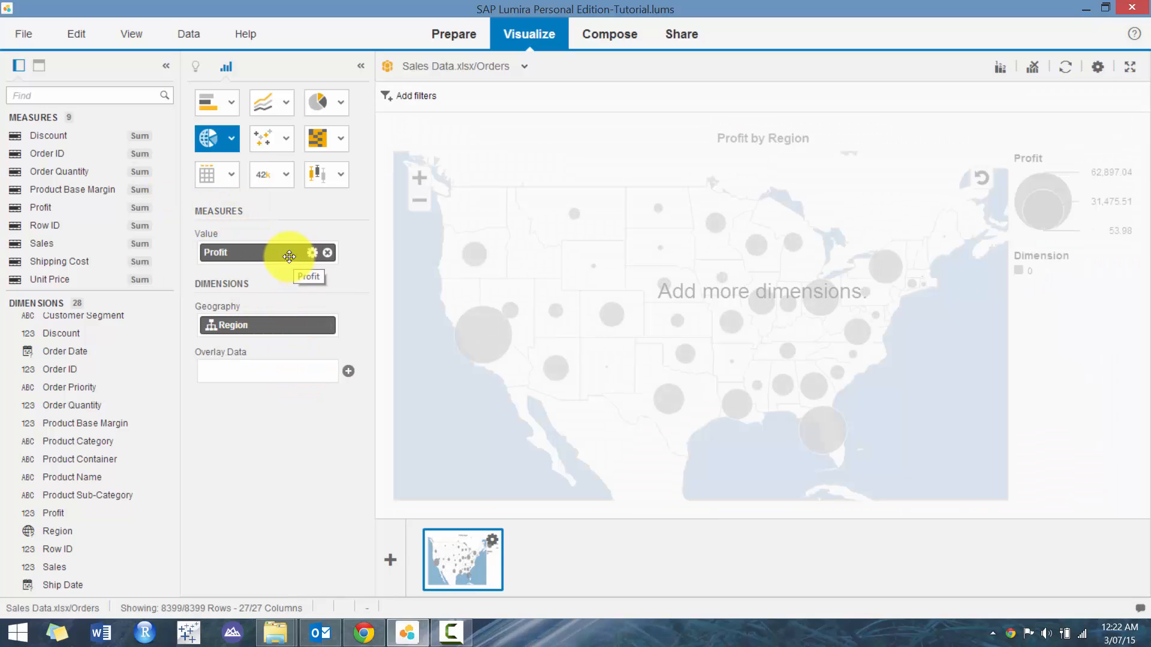
left_click_drag(290, 257, 159, 380)
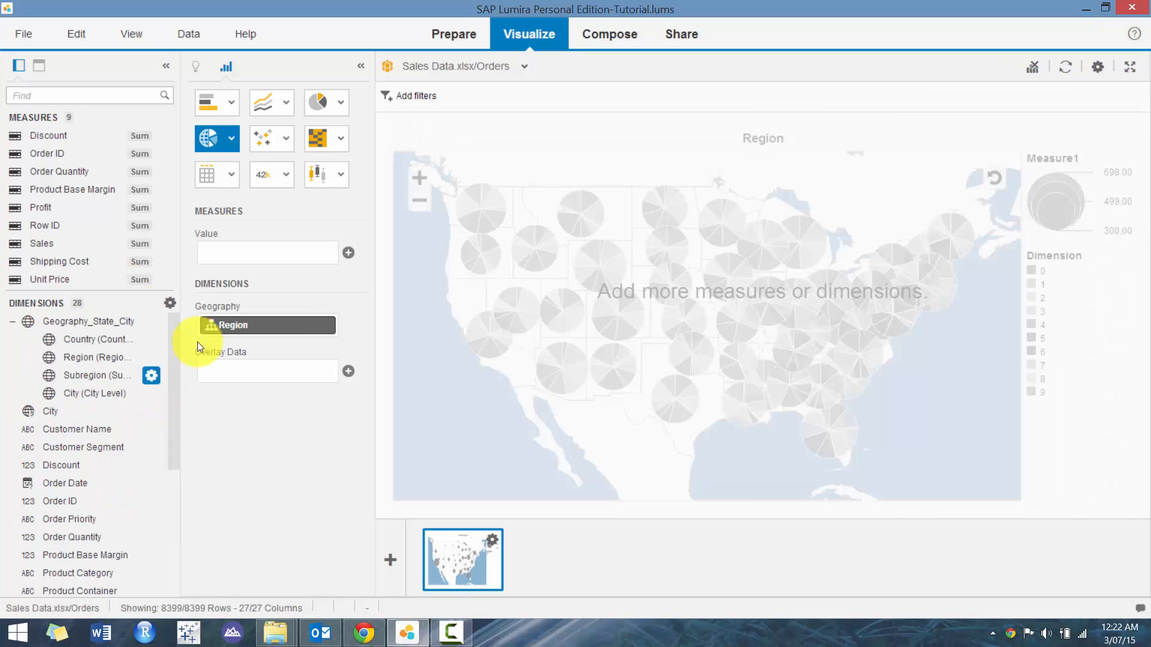
left_click(349, 254)
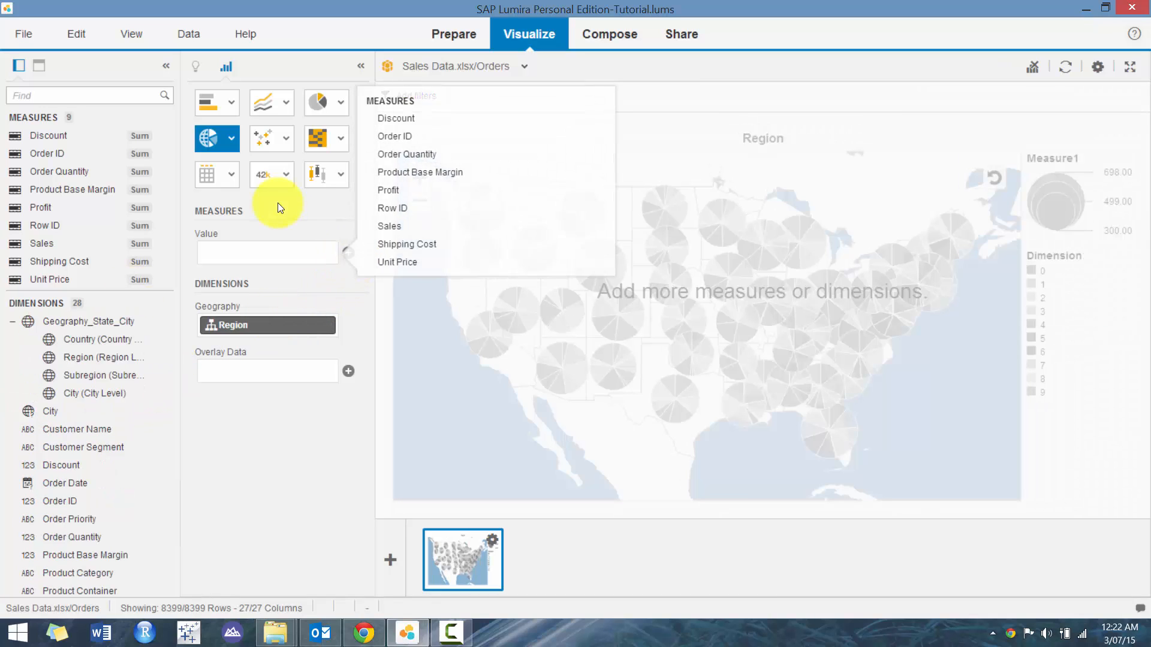
left_click(393, 234)
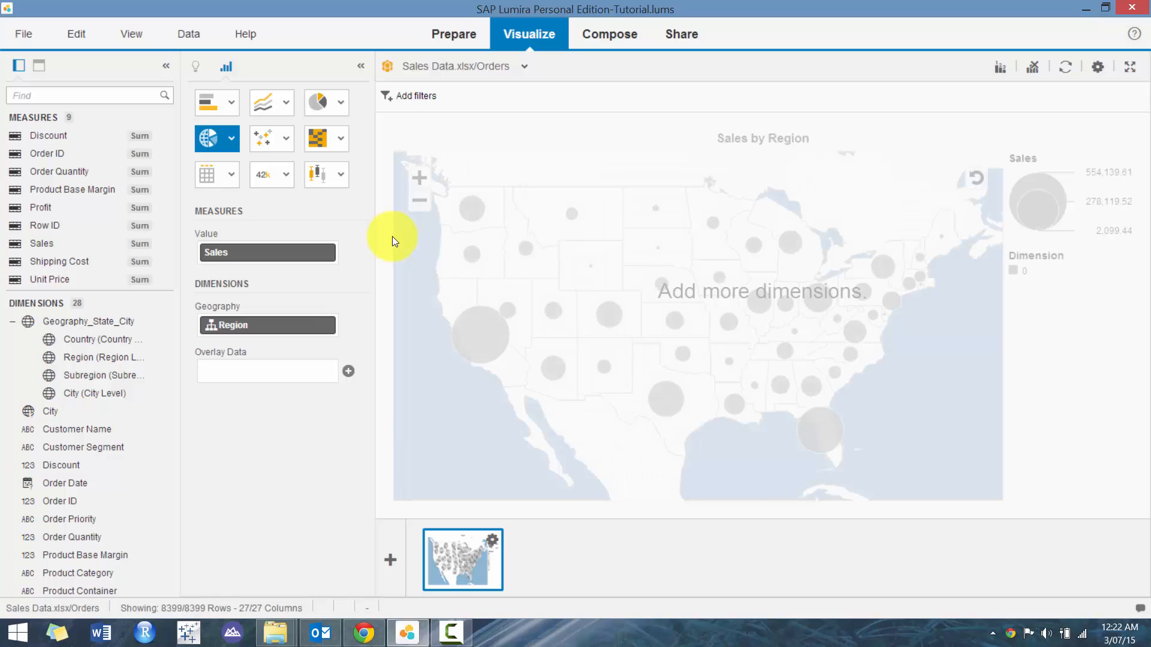
Try Product Sub-Category as the pie map's overlay data and replace it with Product Category.
left_click(349, 373)
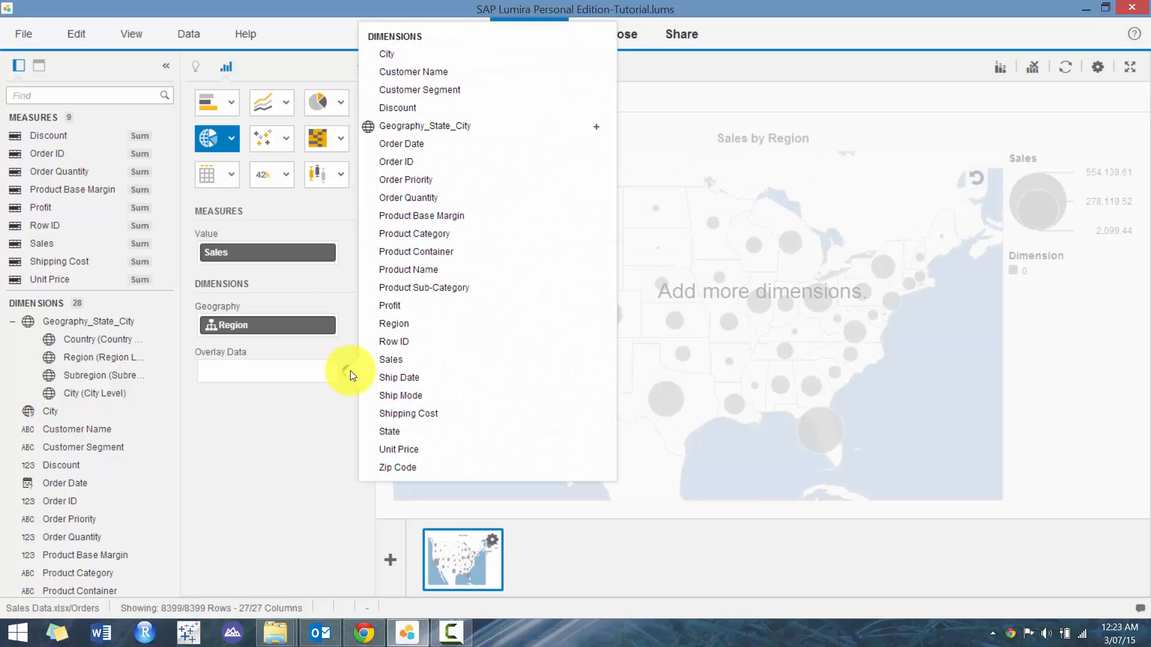
left_click(443, 287)
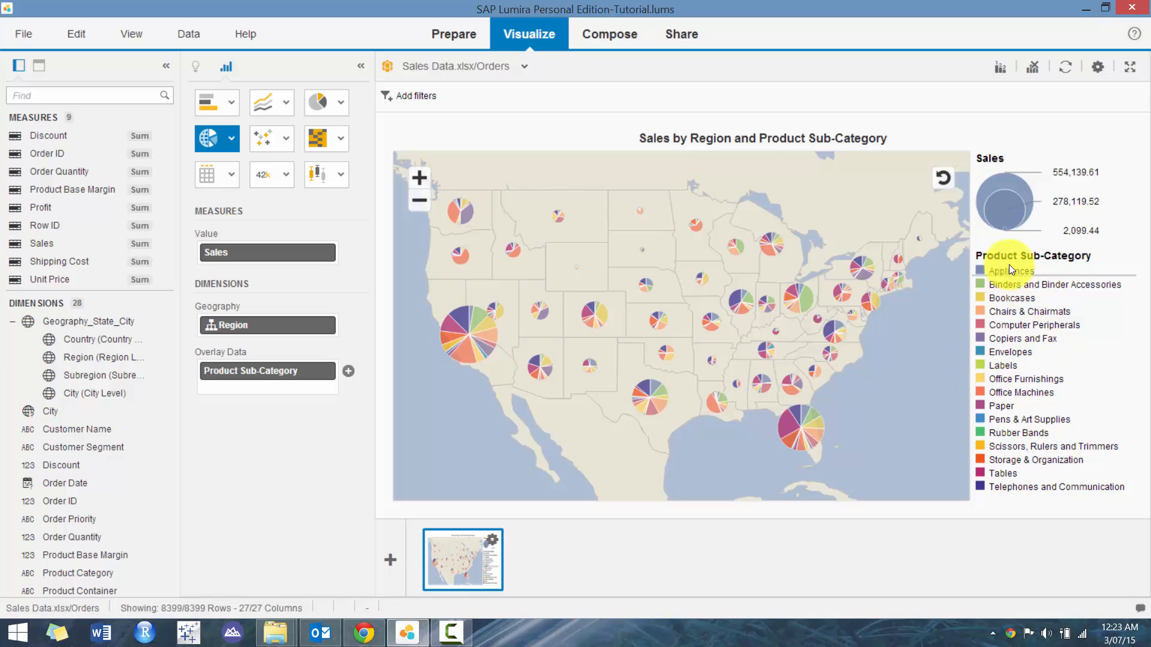
left_click(349, 371)
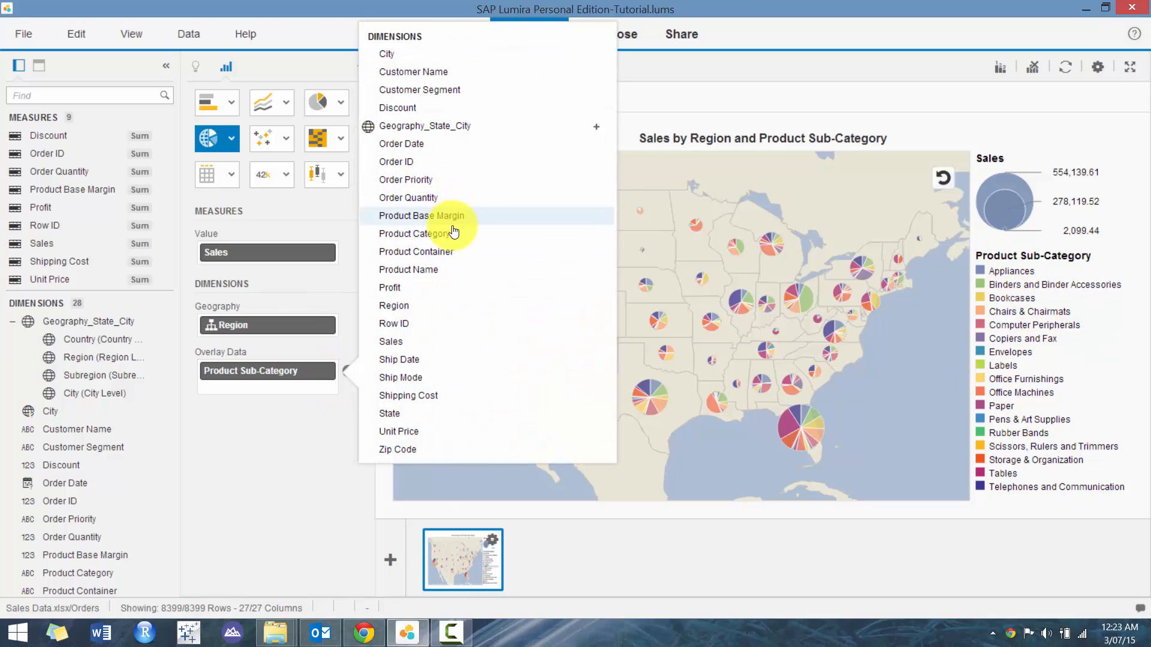
left_click(454, 233)
left_click_drag(279, 370, 84, 358)
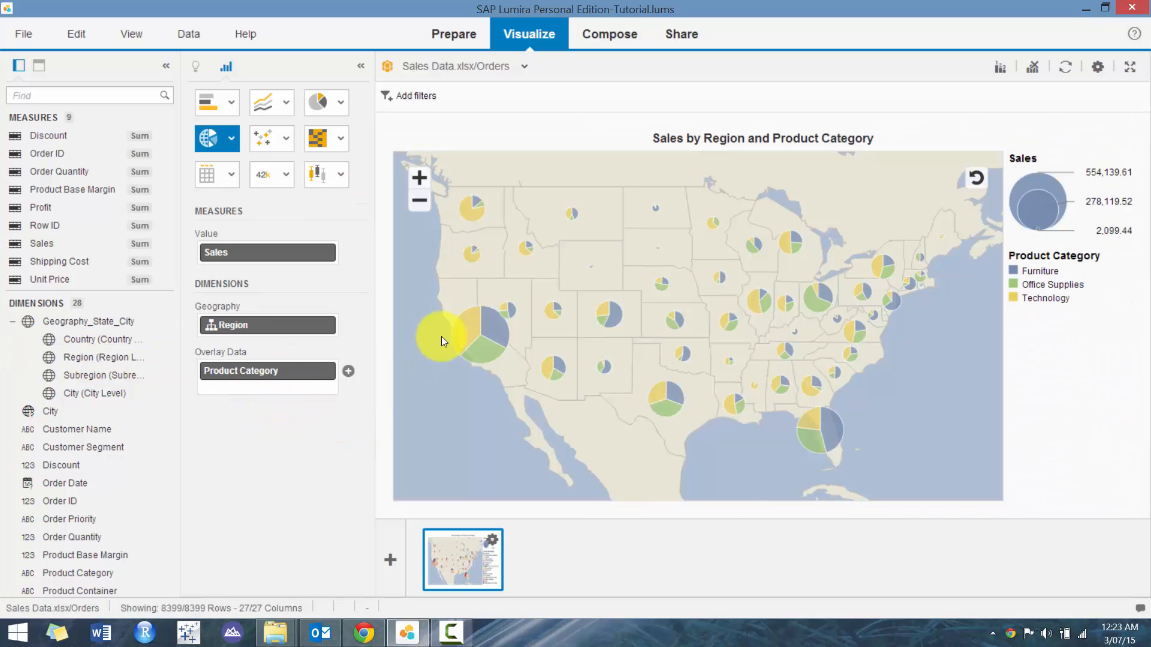
Add a new Scatter Plot visualization with Sales on the X axis and Profit on the Y axis.
left_click(230, 141)
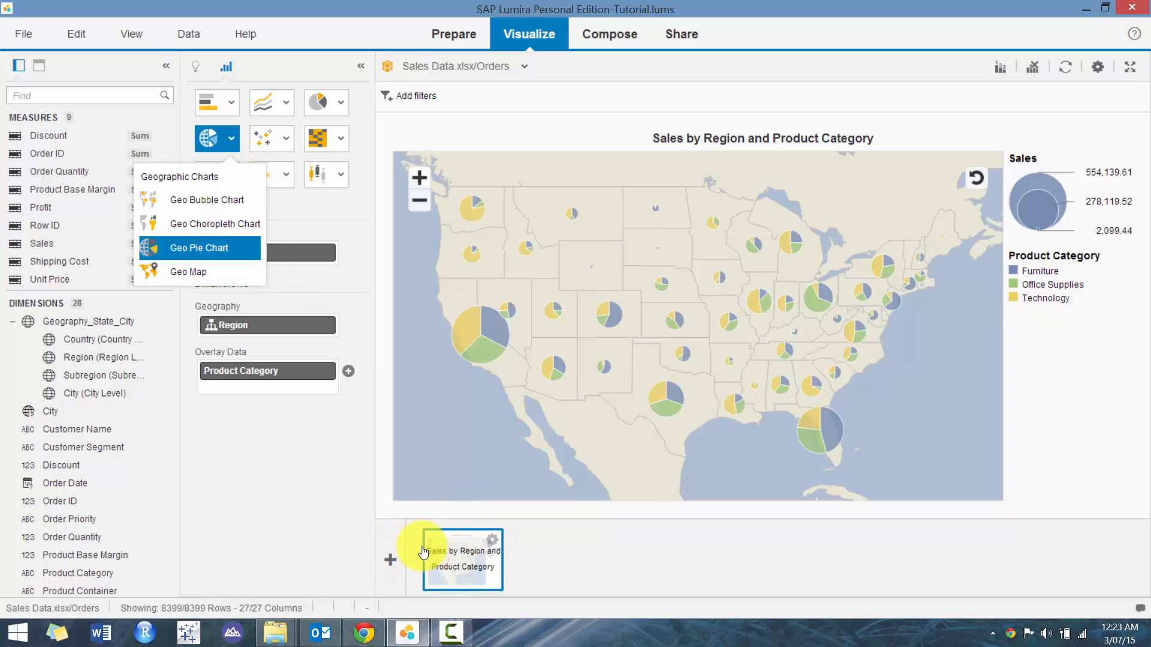
left_click(391, 563)
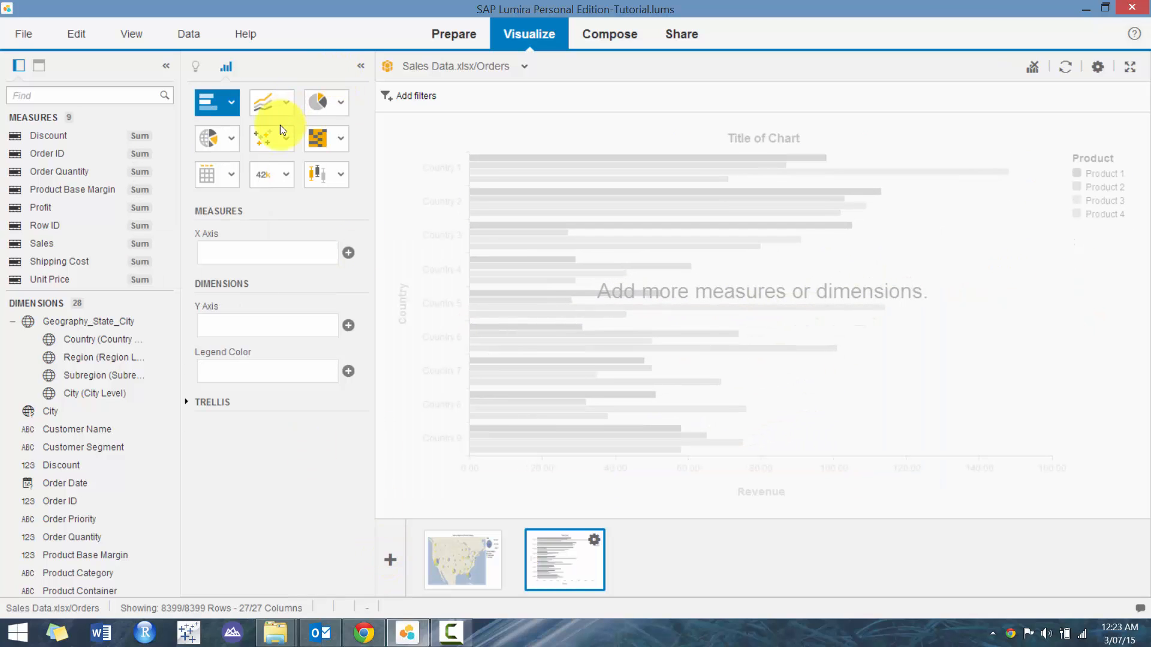
left_click(263, 137)
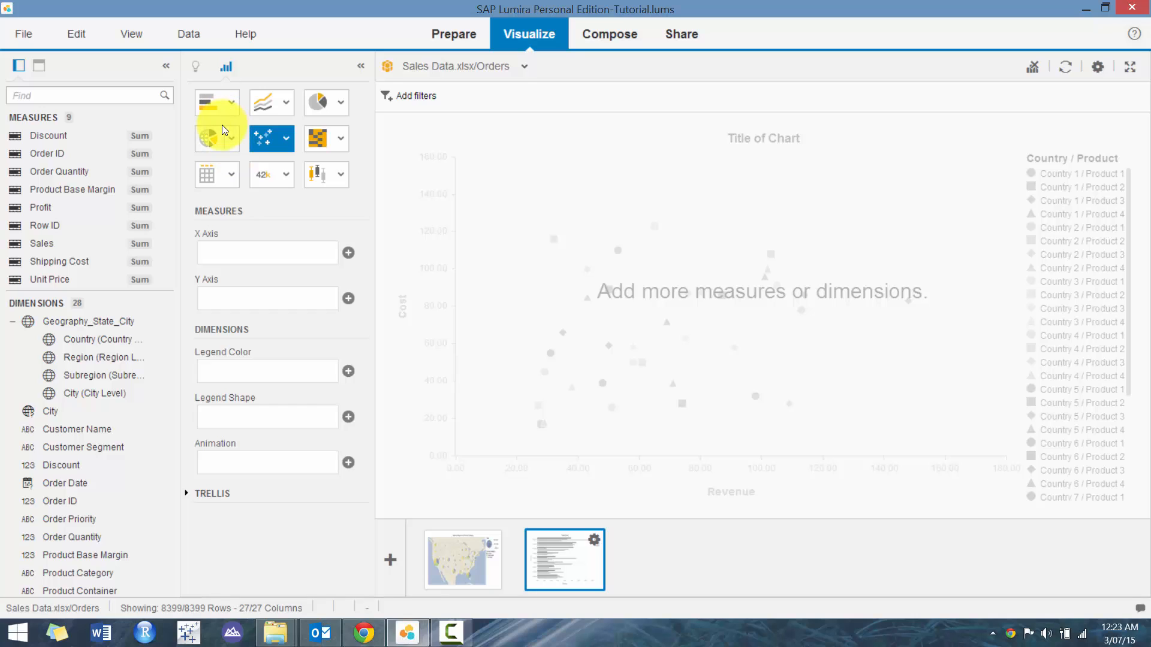
left_click(348, 253)
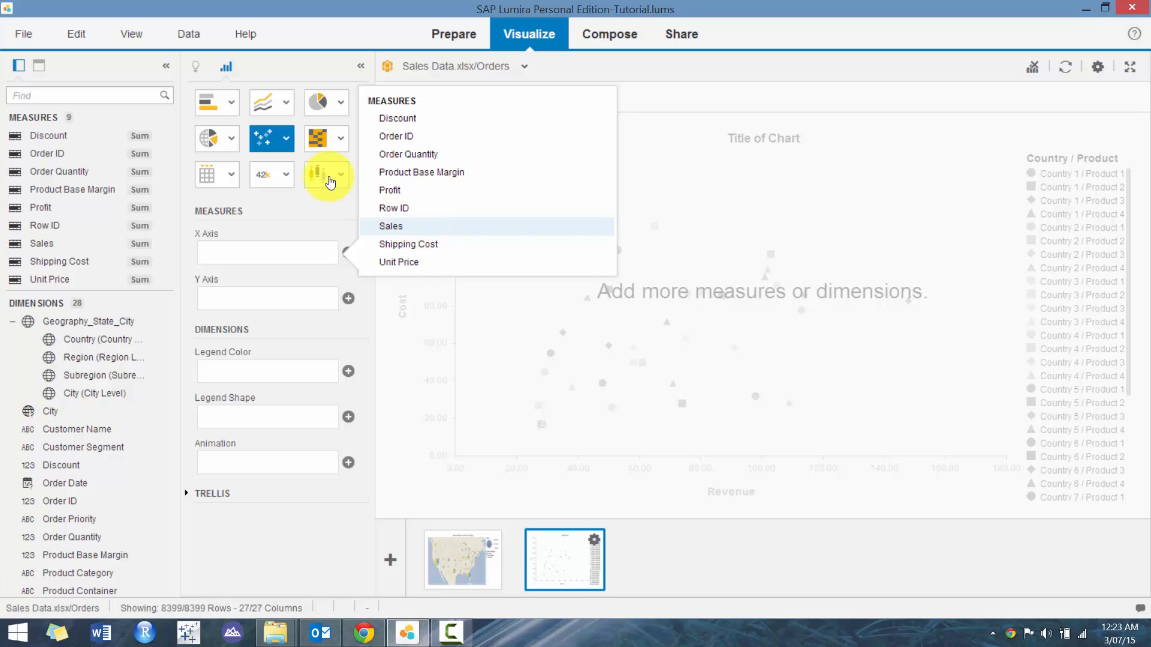
left_click(391, 226)
left_click(348, 298)
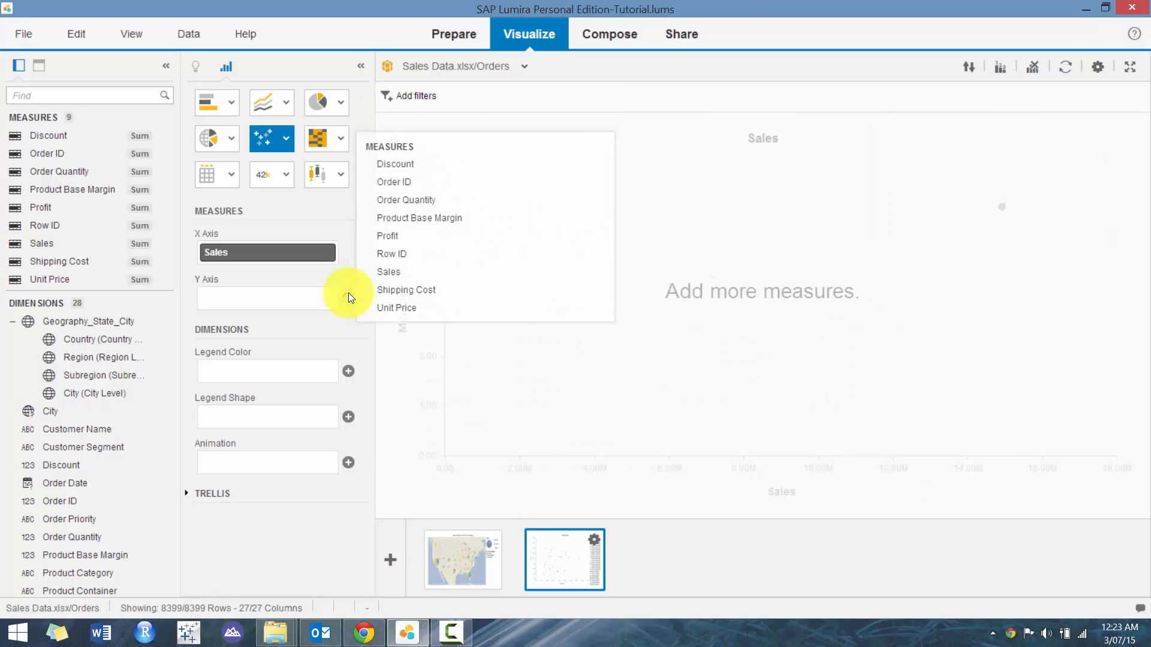
left_click(407, 236)
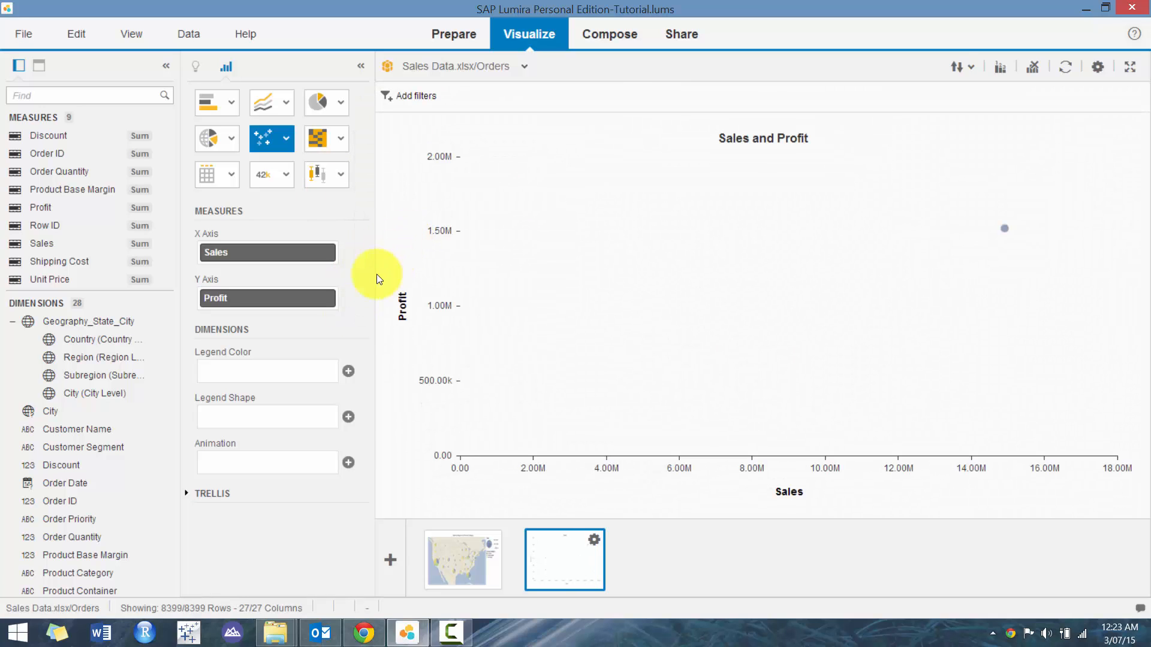
Assign the Product Category and Order ID dimensions to the scatter plot's legend color.
left_click(348, 371)
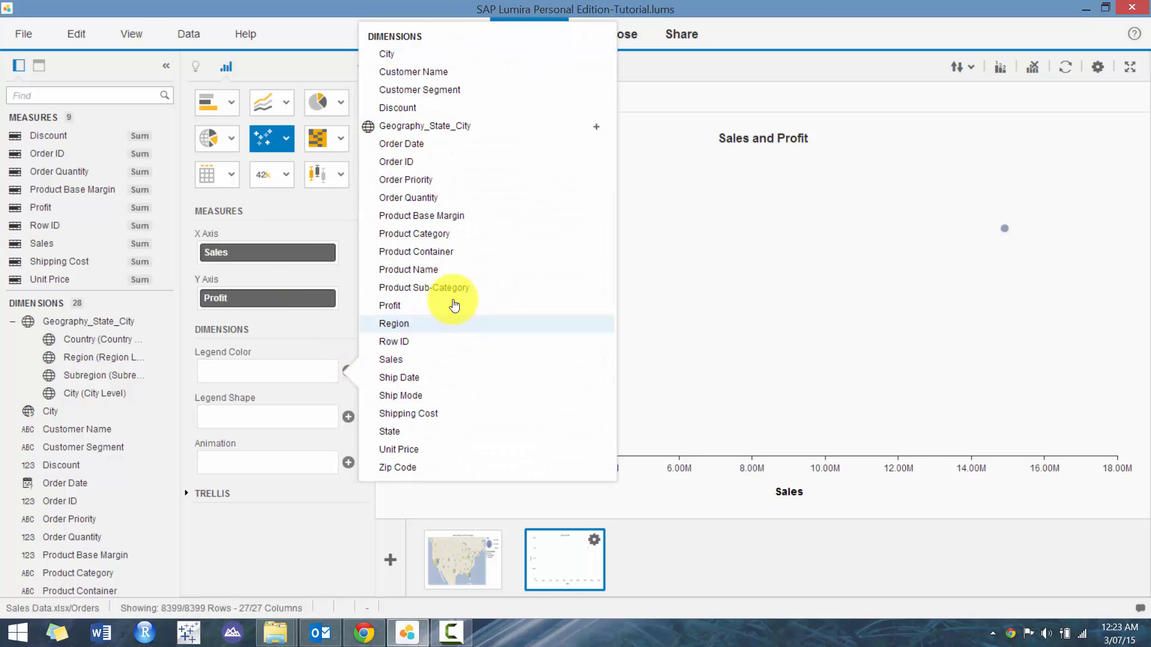
left_click(464, 234)
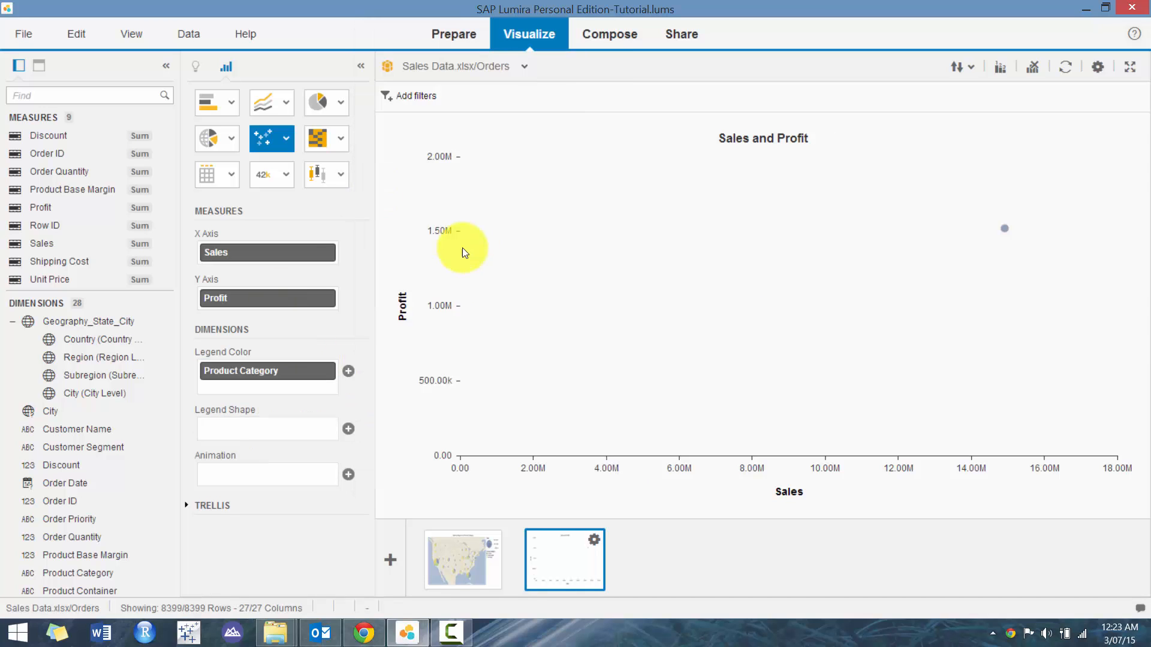
left_click(347, 374)
left_click(438, 166)
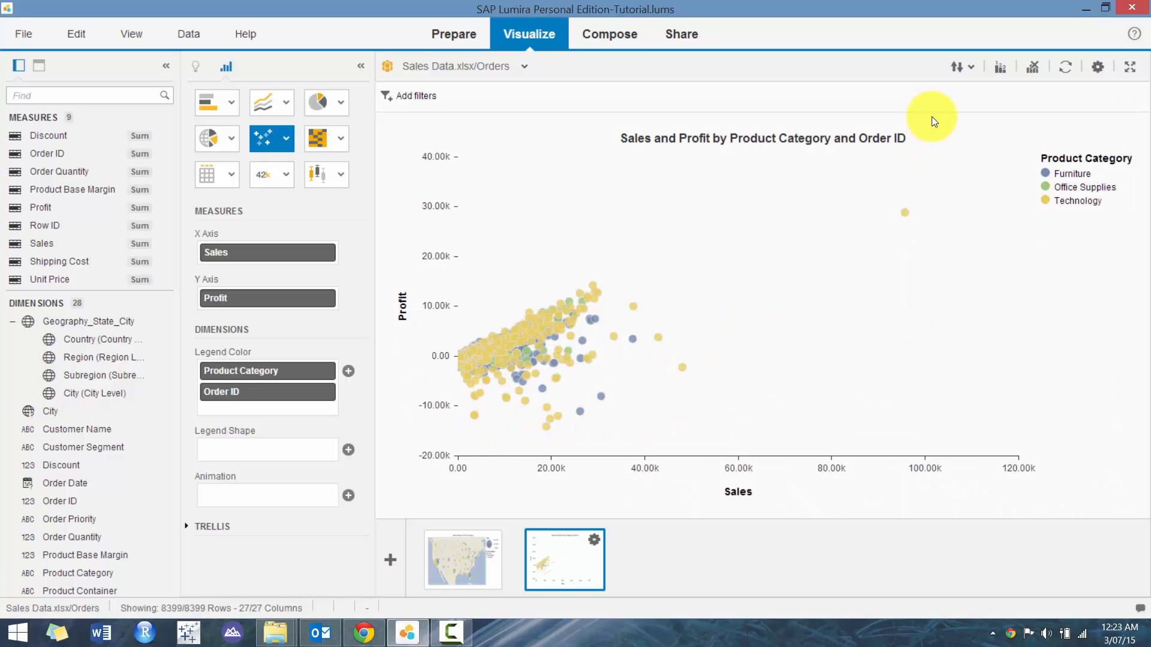
left_click(999, 72)
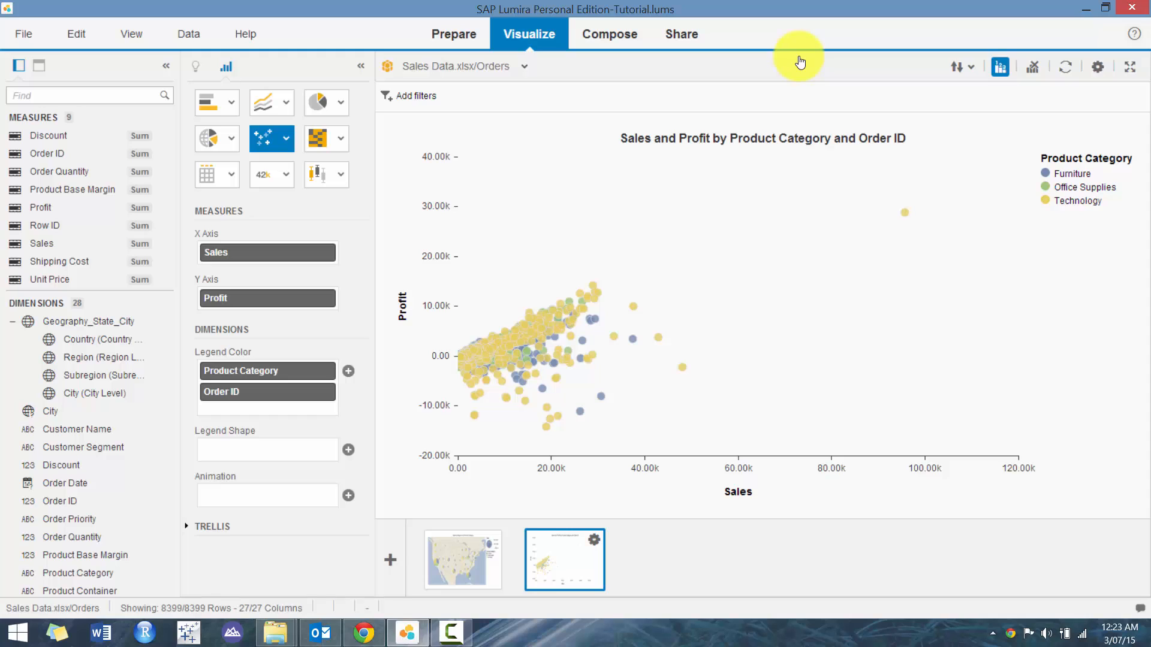
left_click(998, 66)
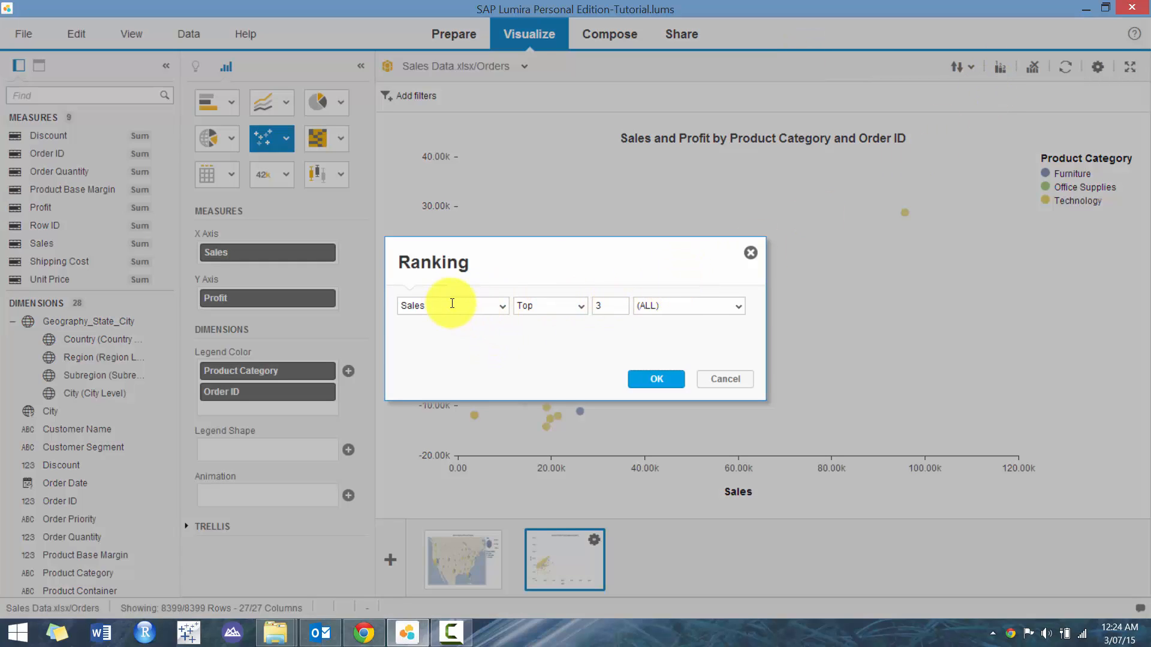
left_click(750, 253)
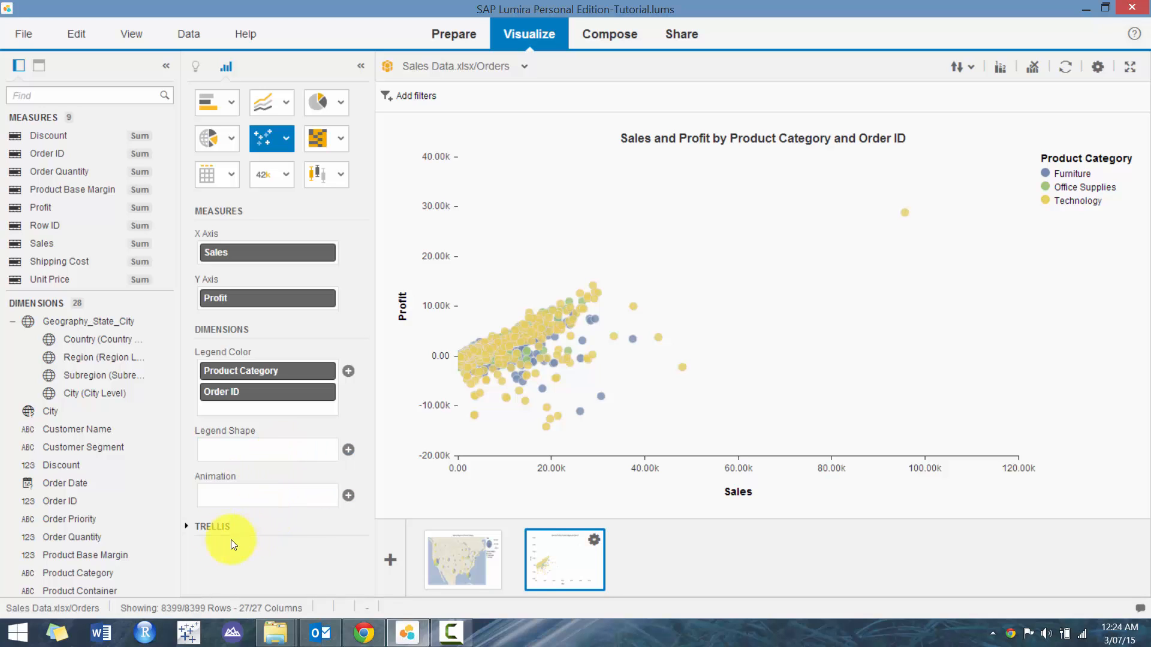
Change the scatter plot to a Bubble Chart and remove Order ID from its legend color.
left_click(284, 138)
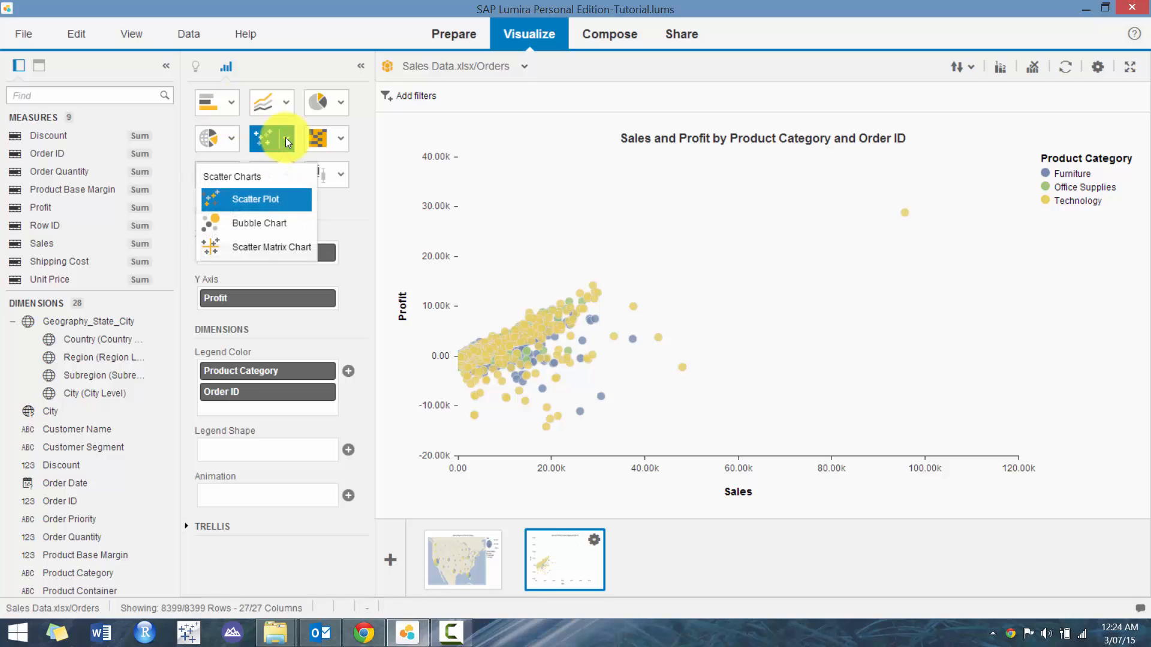
left_click(274, 224)
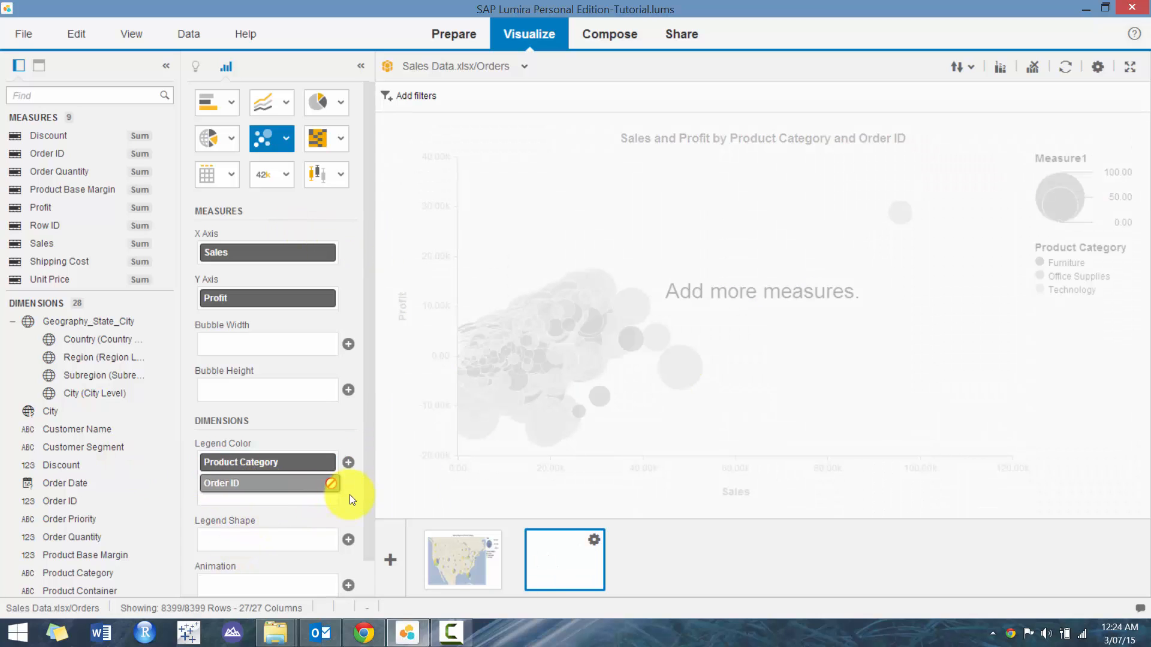
left_click(328, 483)
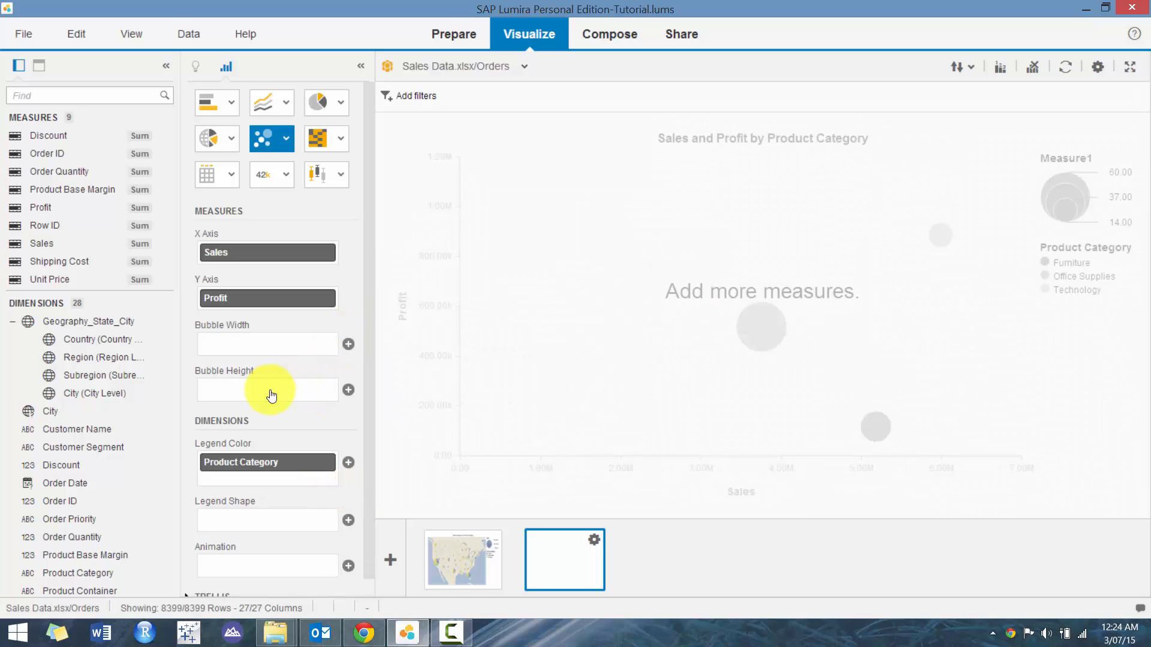
Set the Sales measure as the bubble chart's bubble width.
left_click(348, 346)
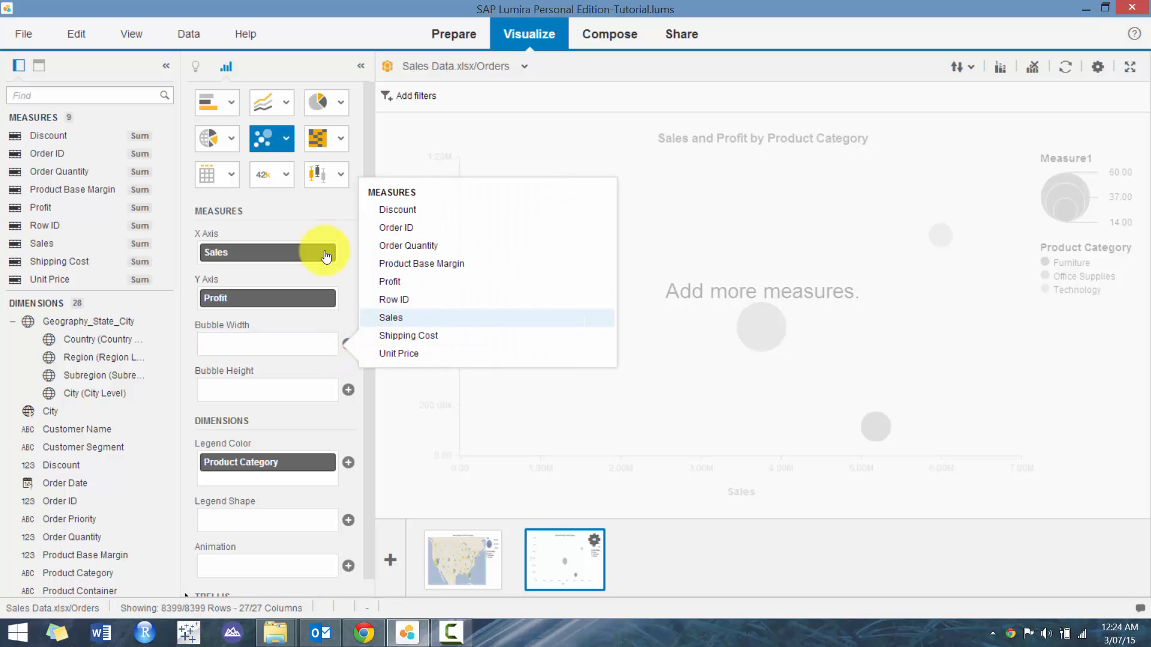
left_click(405, 317)
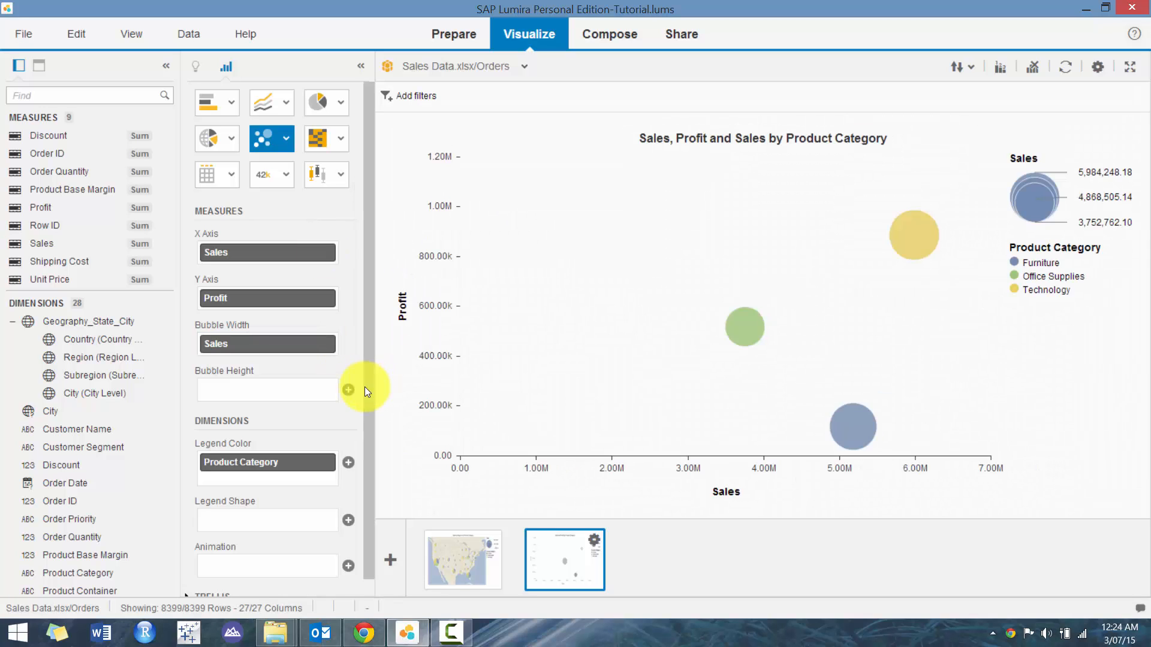
Try the Profit measure as the bubble chart's bubble height, and remove it again.
left_click(347, 390)
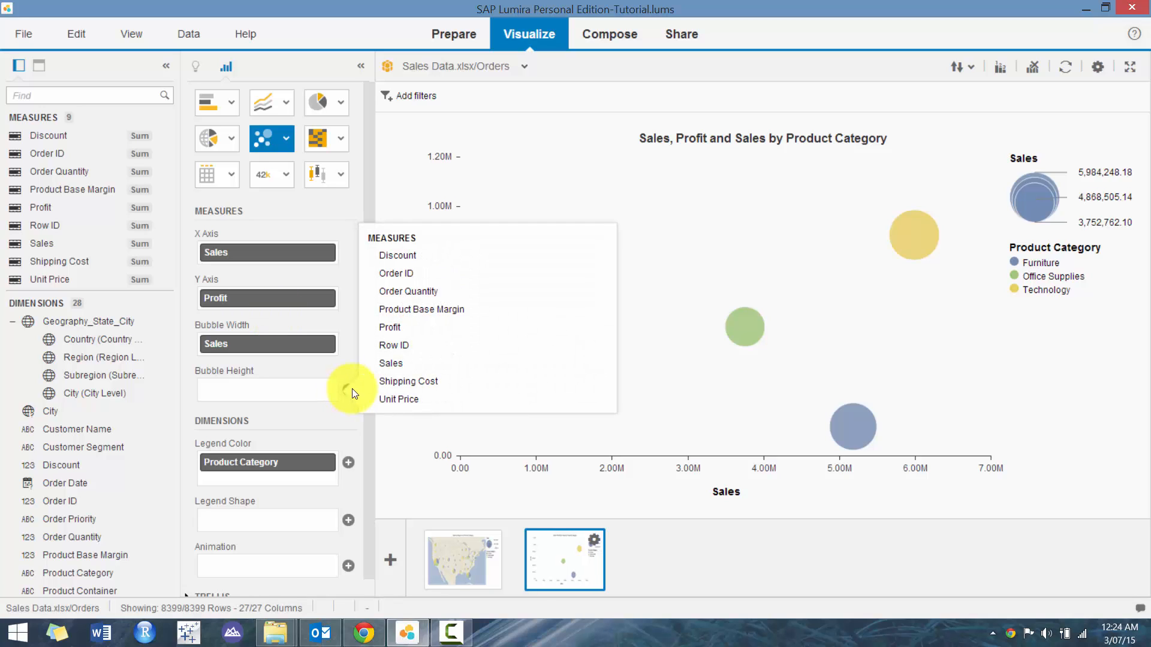
left_click(737, 417)
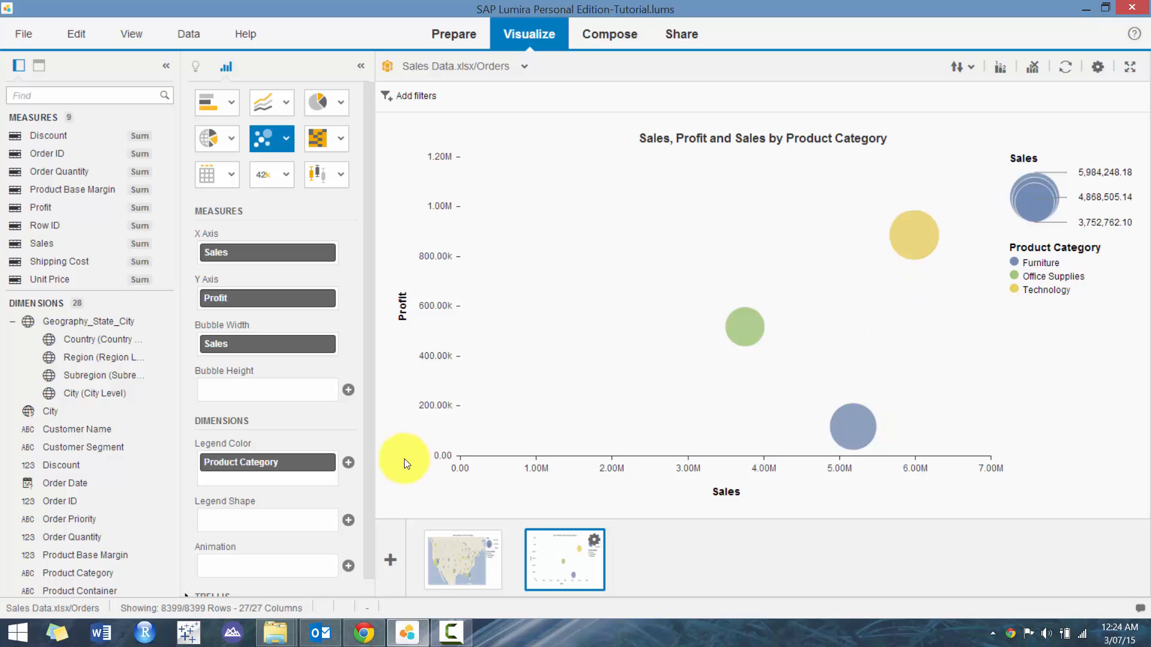
left_click(349, 391)
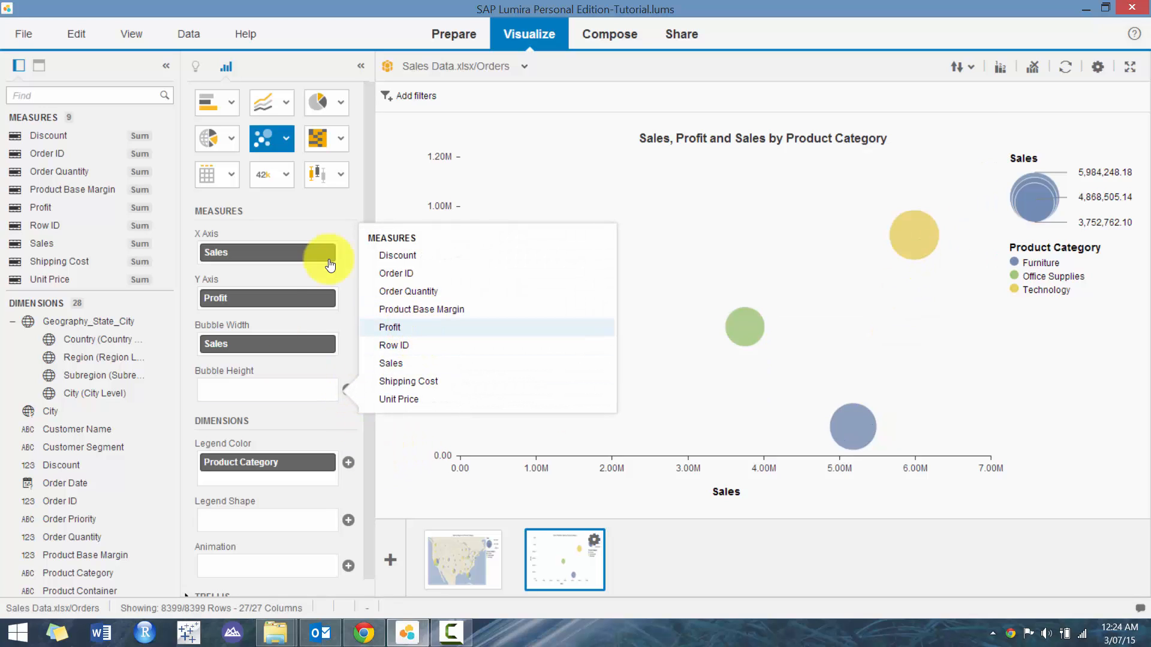
left_click(414, 326)
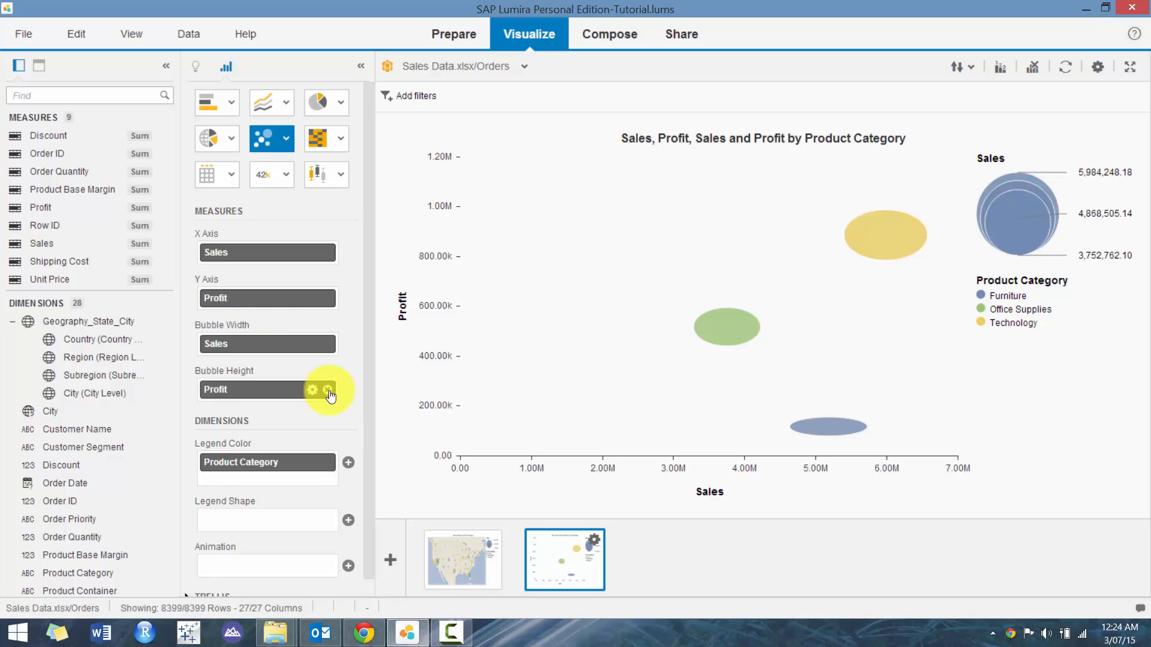
left_click(329, 392)
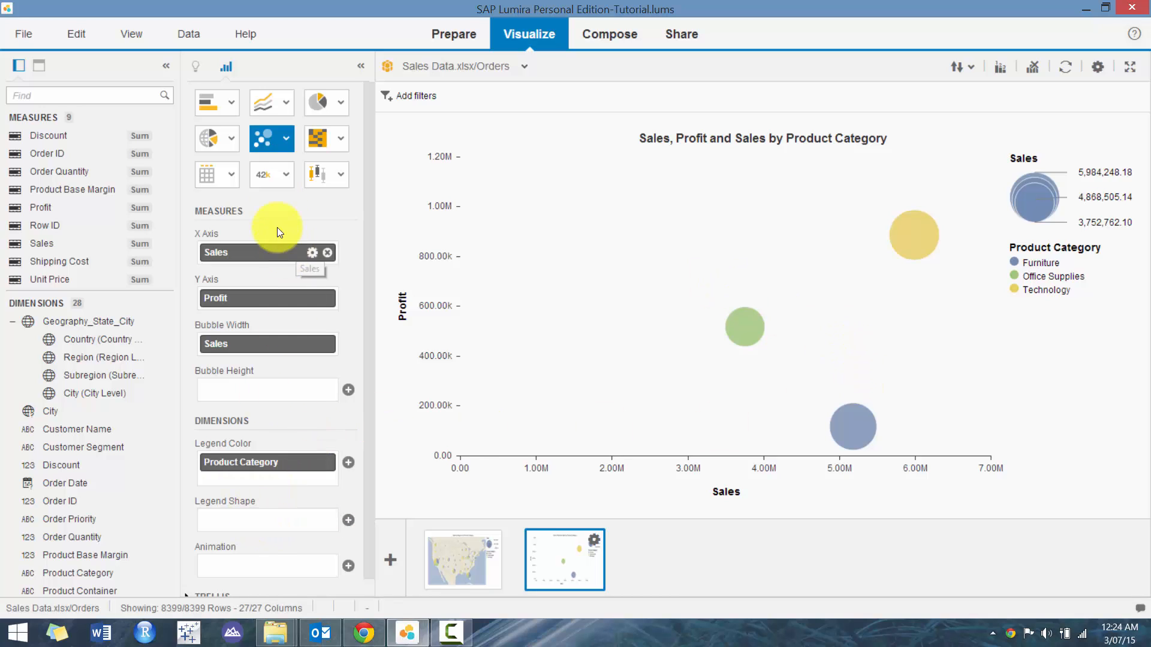
Change the bubble chart to a Scatter Matrix Chart and add the Discount measure to its Y axis.
left_click(288, 144)
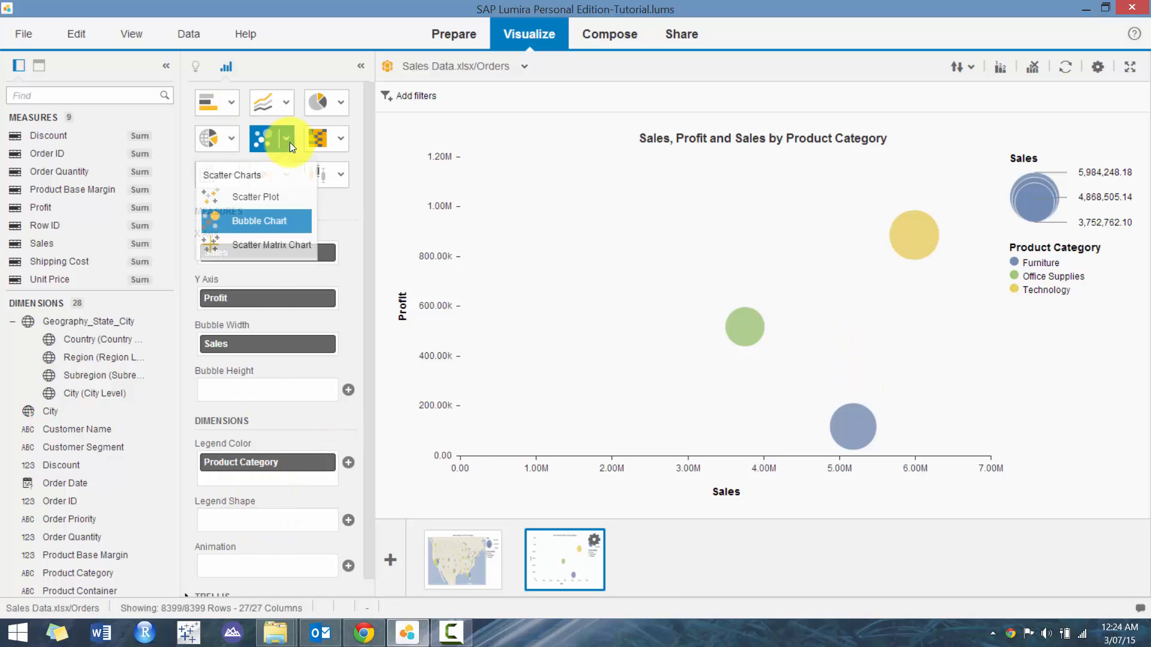
left_click(283, 248)
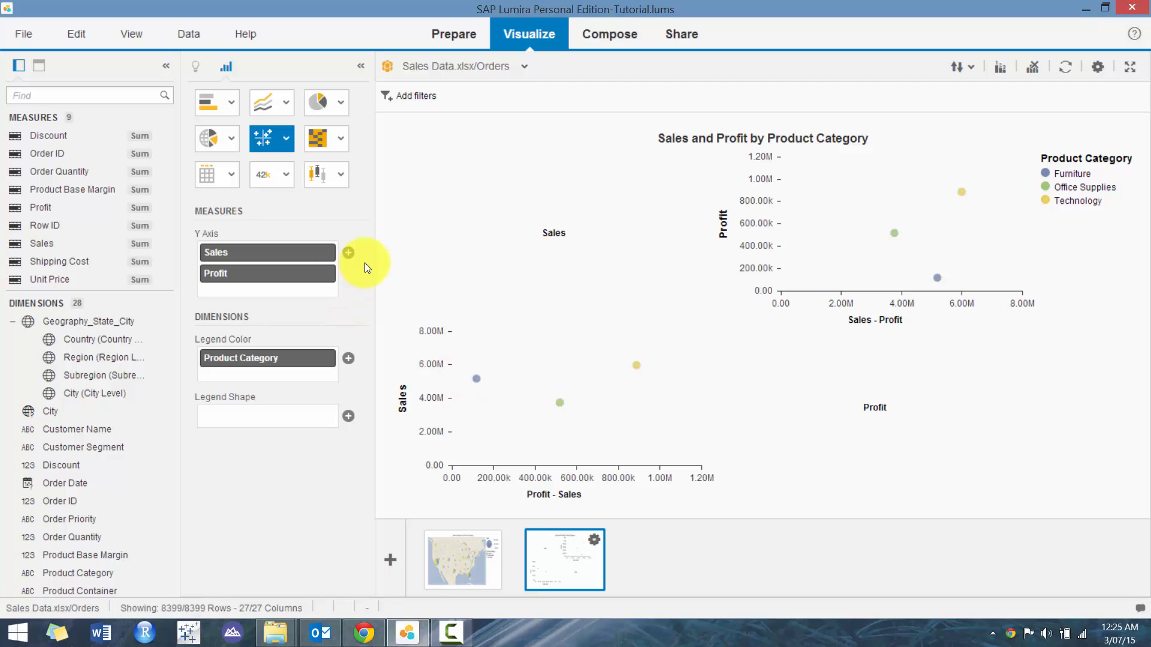
left_click(348, 252)
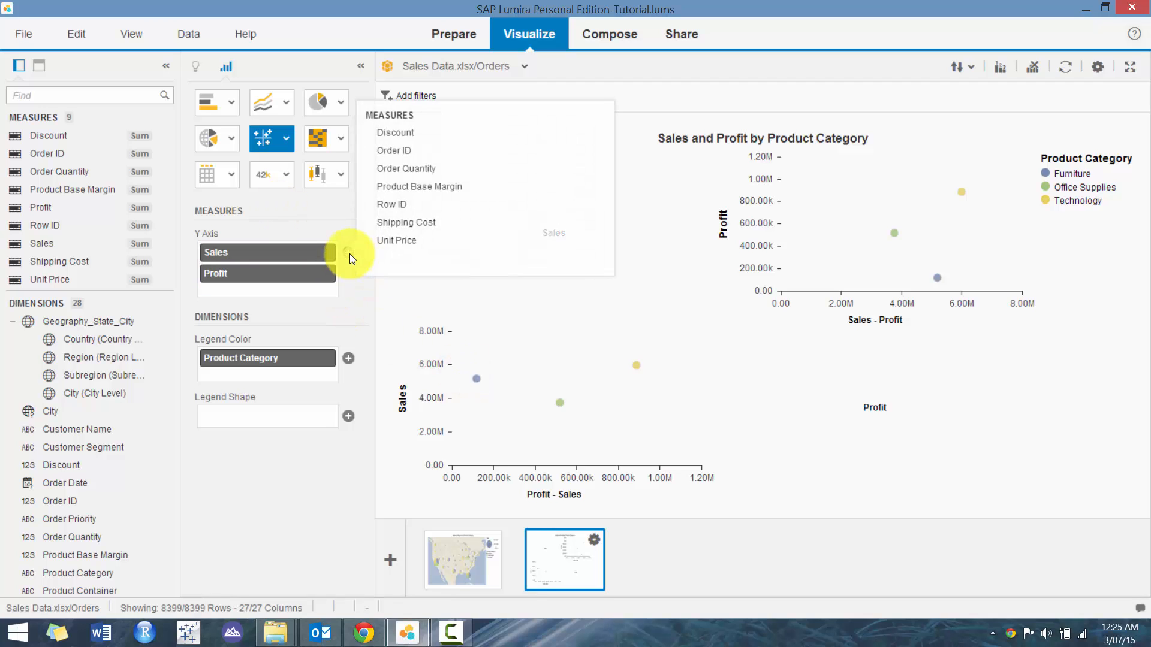
left_click(467, 131)
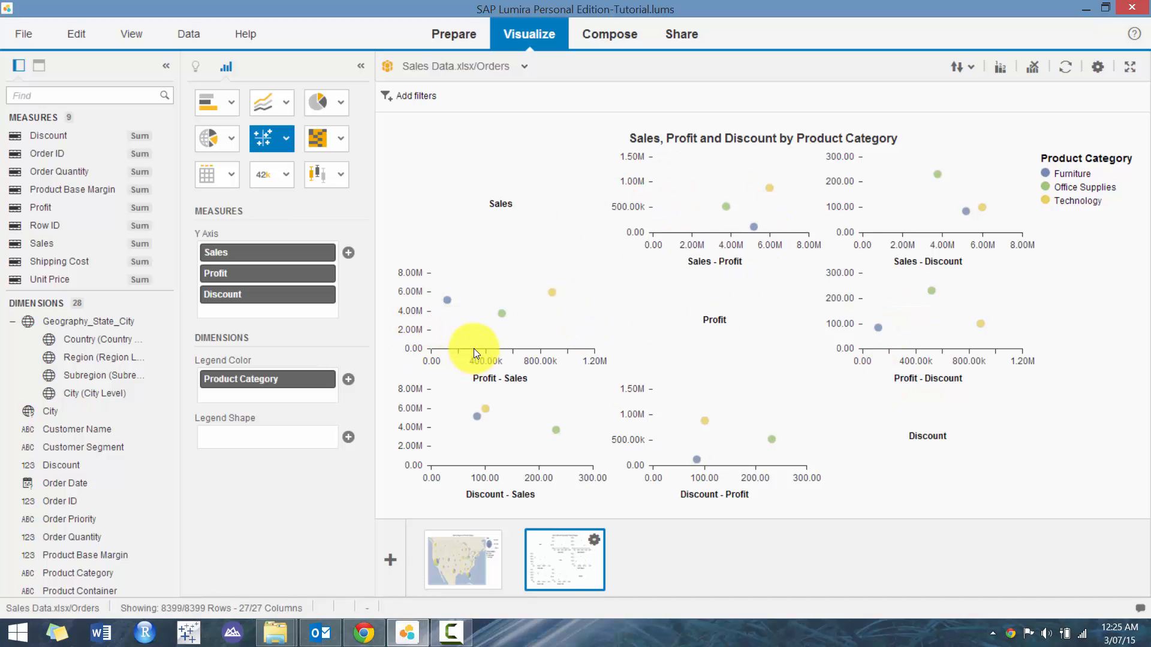
Add Order Quantity to the scatter matrix's Y axis and Order ID to its legend color.
left_click(348, 251)
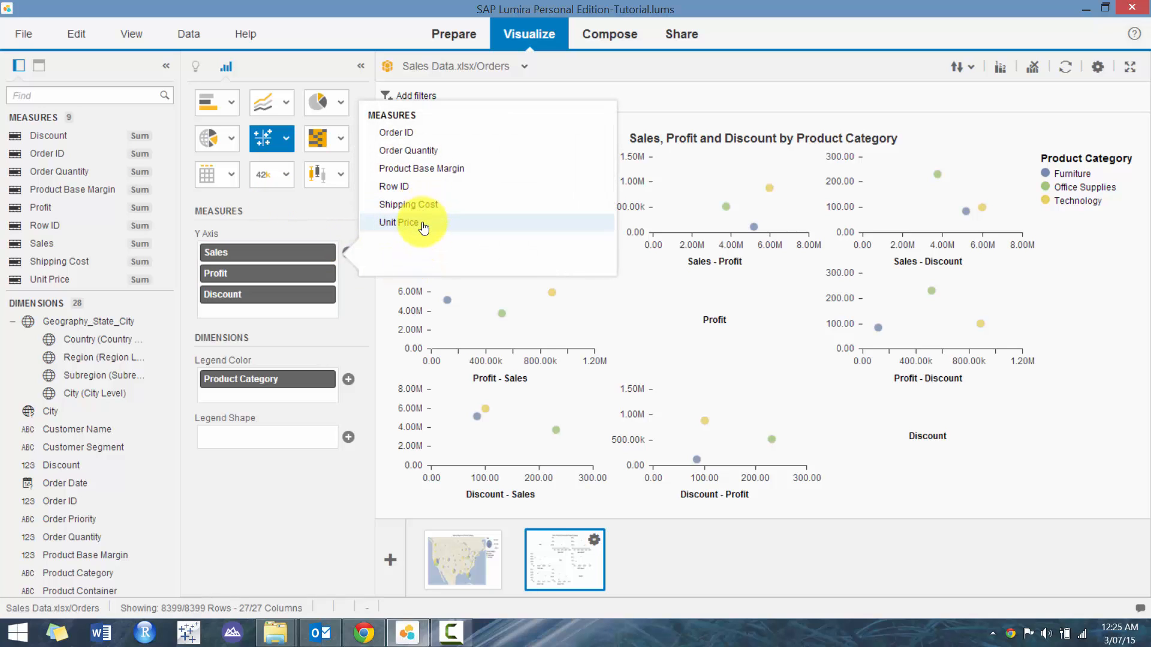
left_click(438, 150)
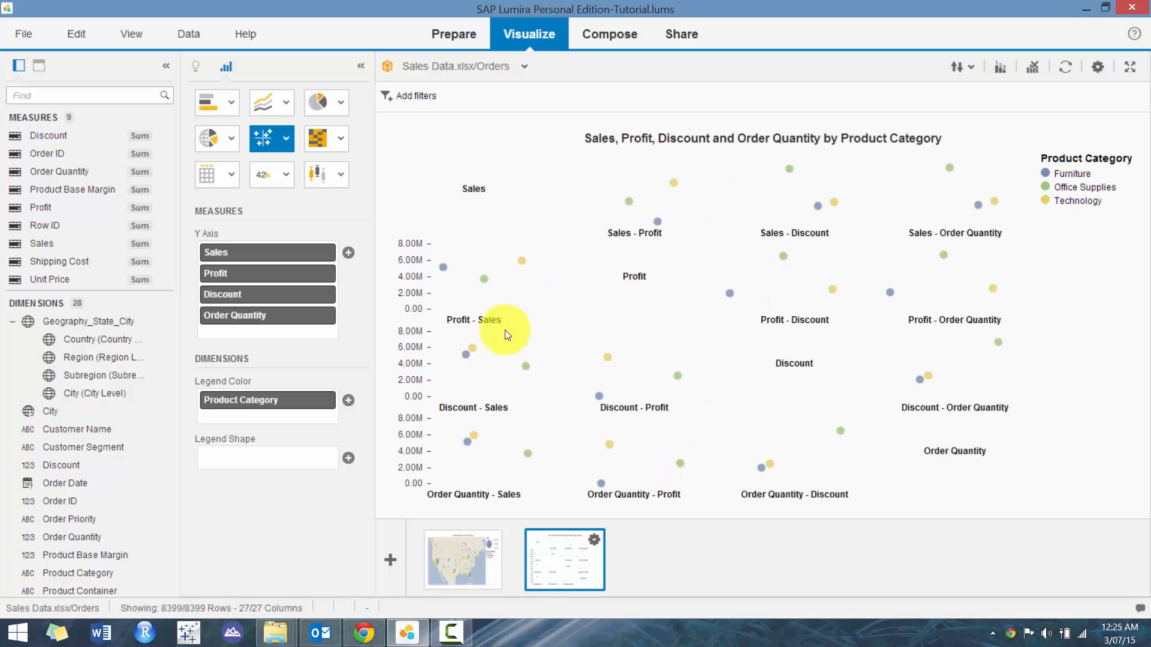
left_click(349, 400)
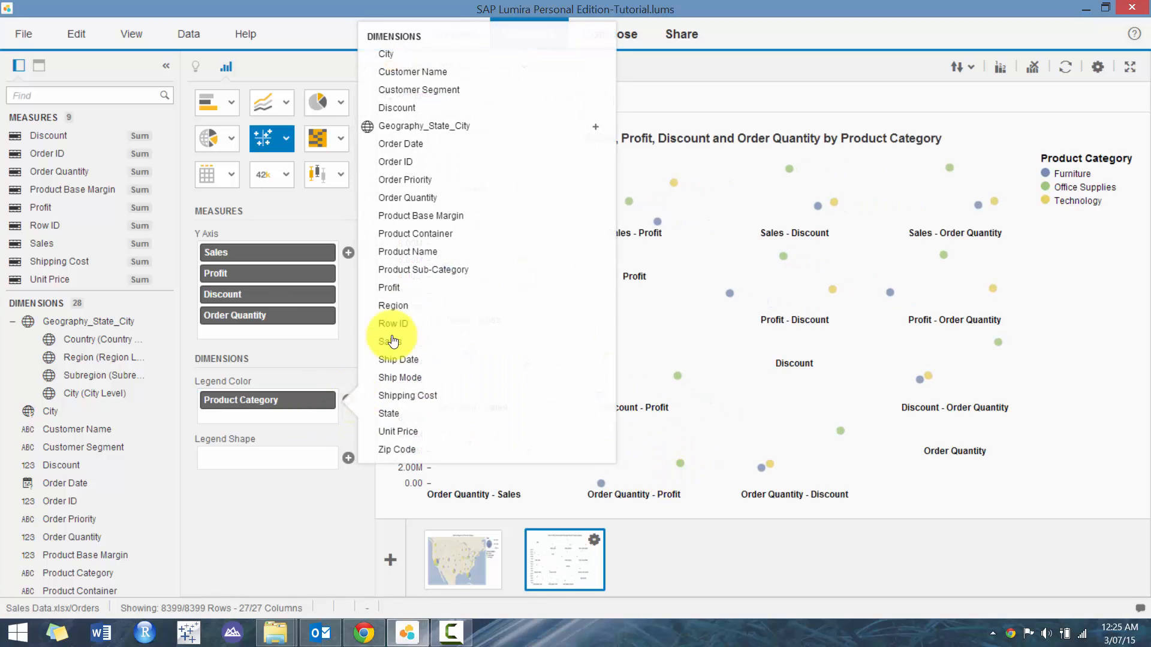
left_click(434, 161)
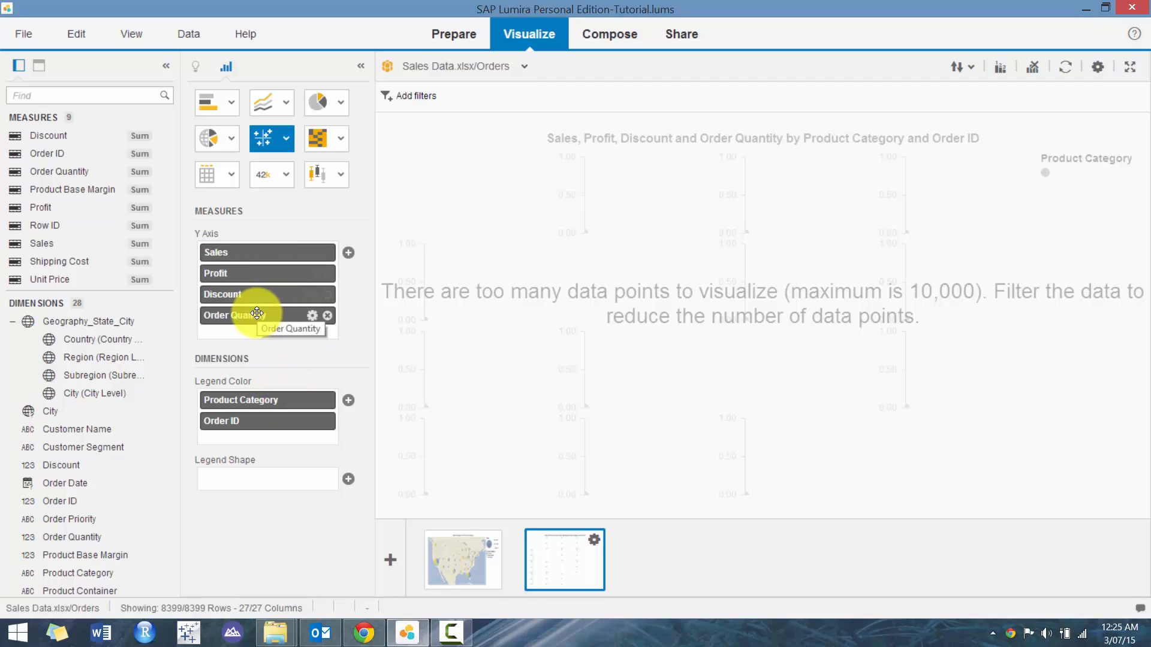
Remove Order Quantity, Discount and the Order ID legend color from the scatter matrix, and add Discount back to the Y axis.
left_click_drag(257, 313, 162, 309)
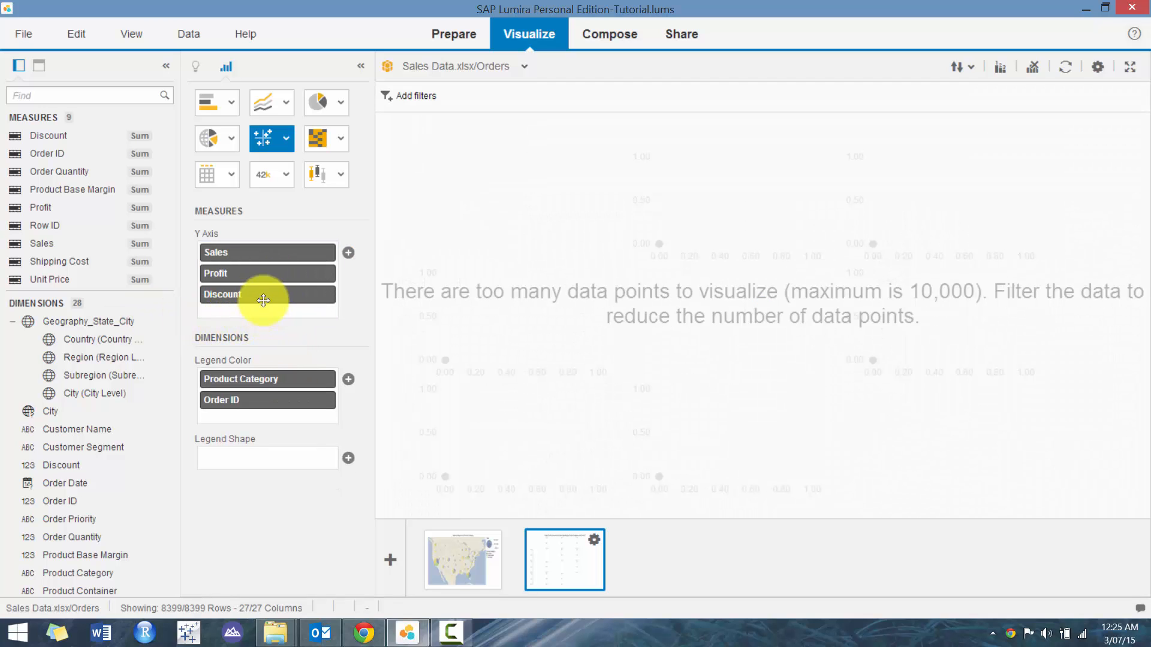
left_click_drag(264, 300, 160, 309)
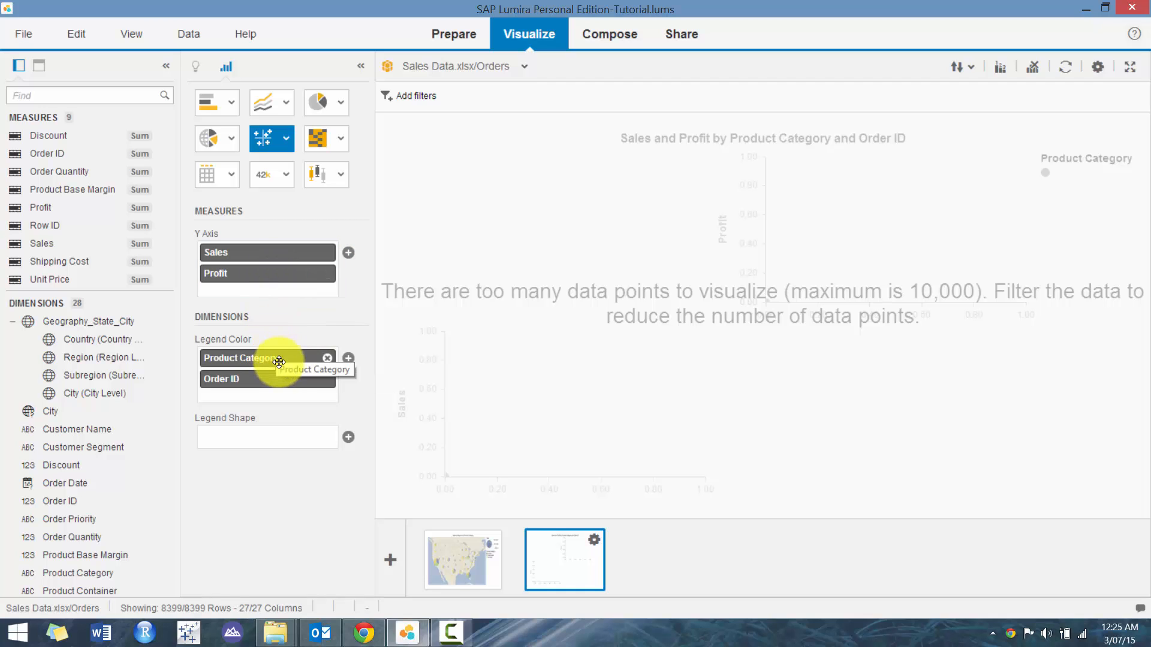
left_click_drag(271, 384, 198, 296)
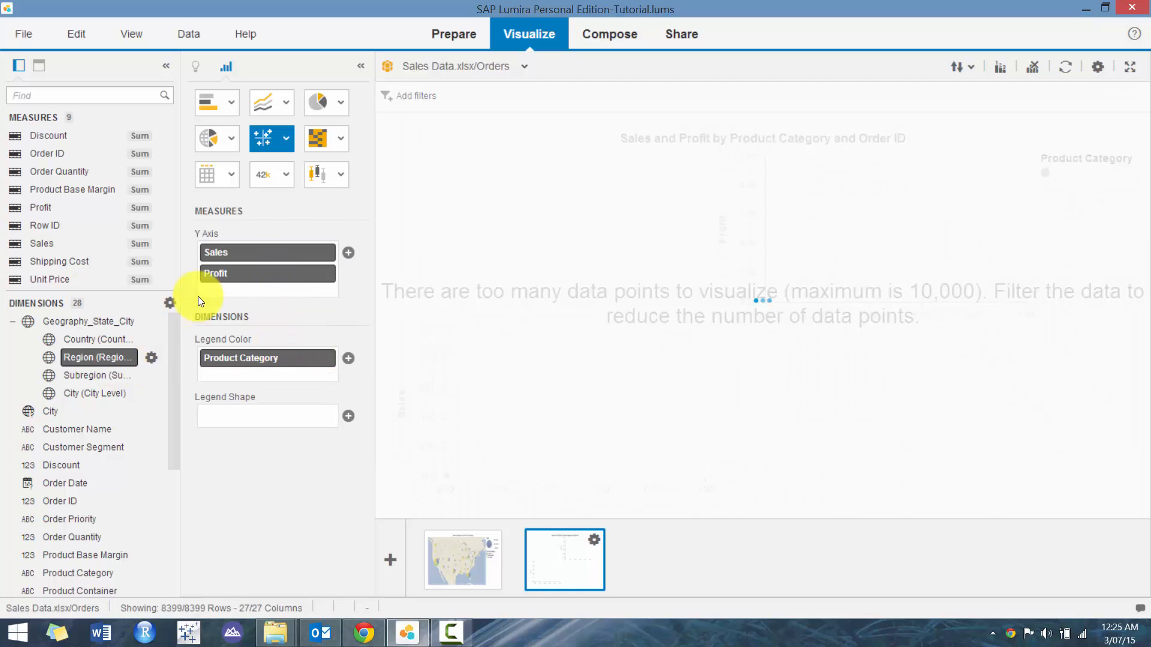
left_click(348, 252)
left_click(398, 133)
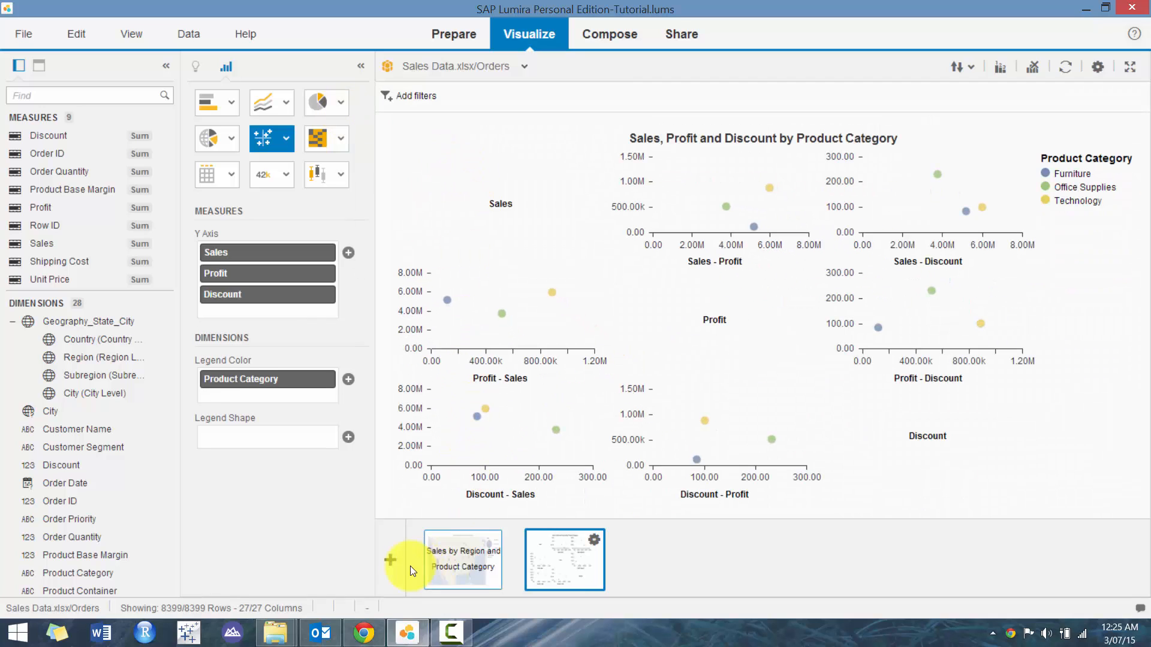
Add a new Heat Map visualization with the Profit measure as its area color.
left_click(389, 560)
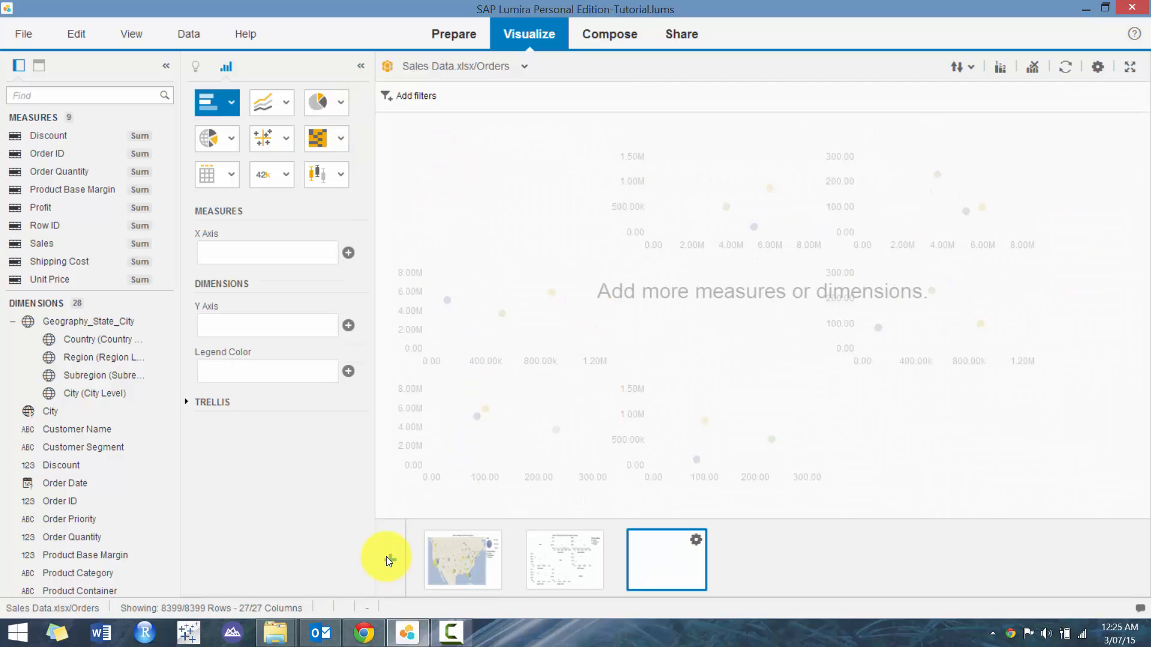
left_click(318, 138)
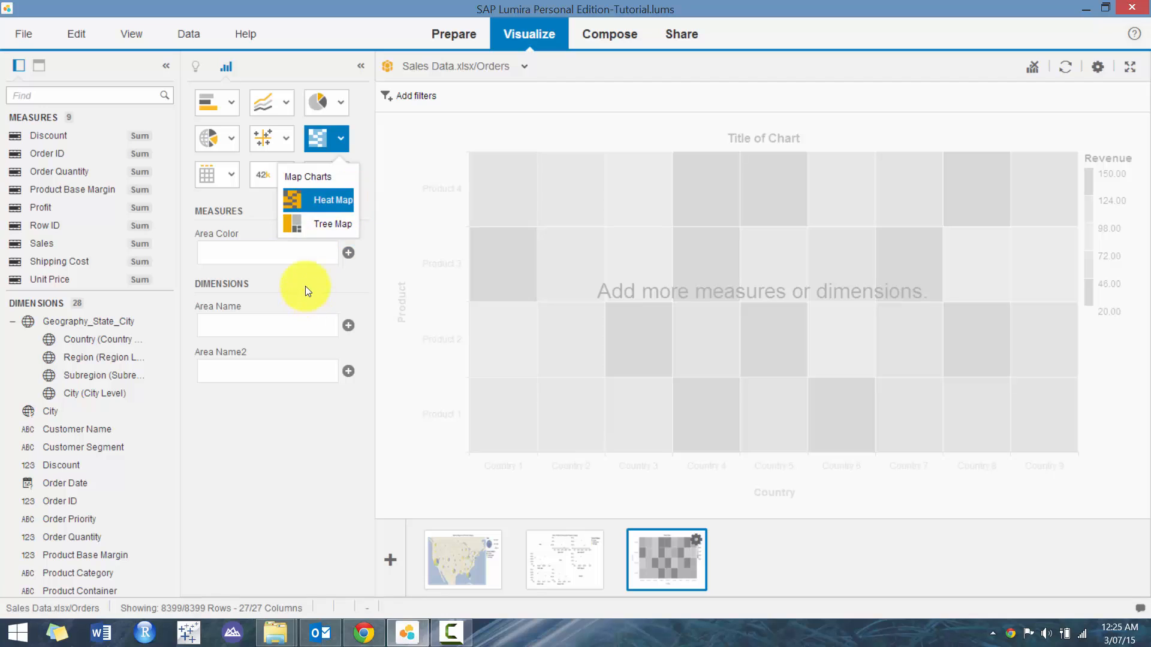
left_click(349, 255)
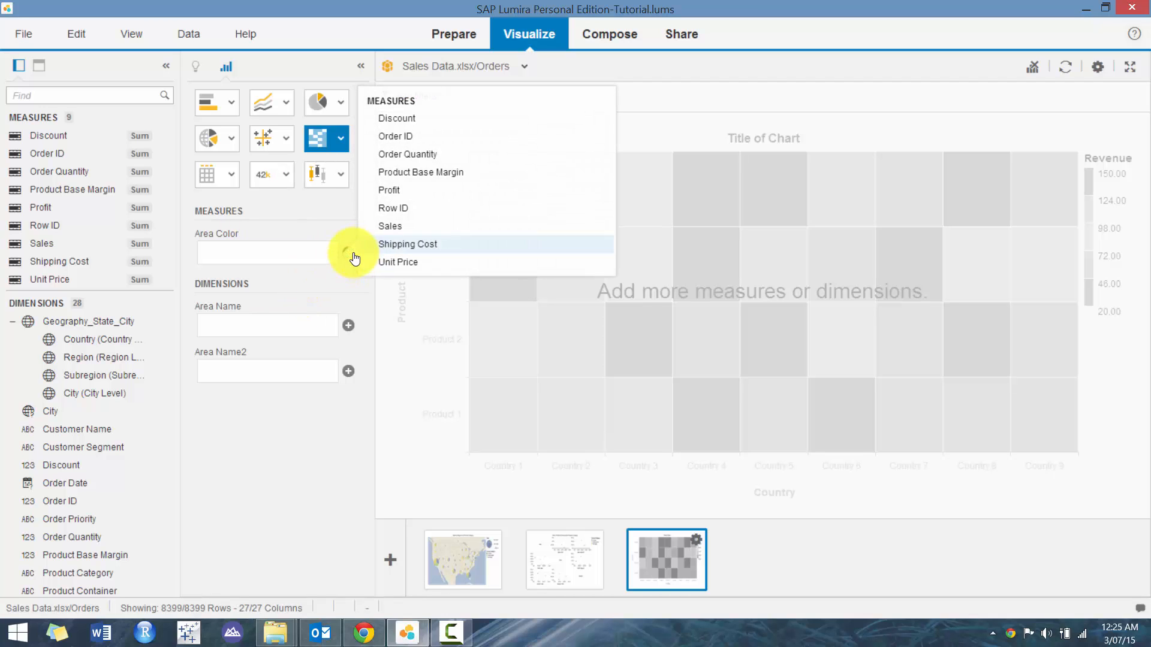
left_click(414, 197)
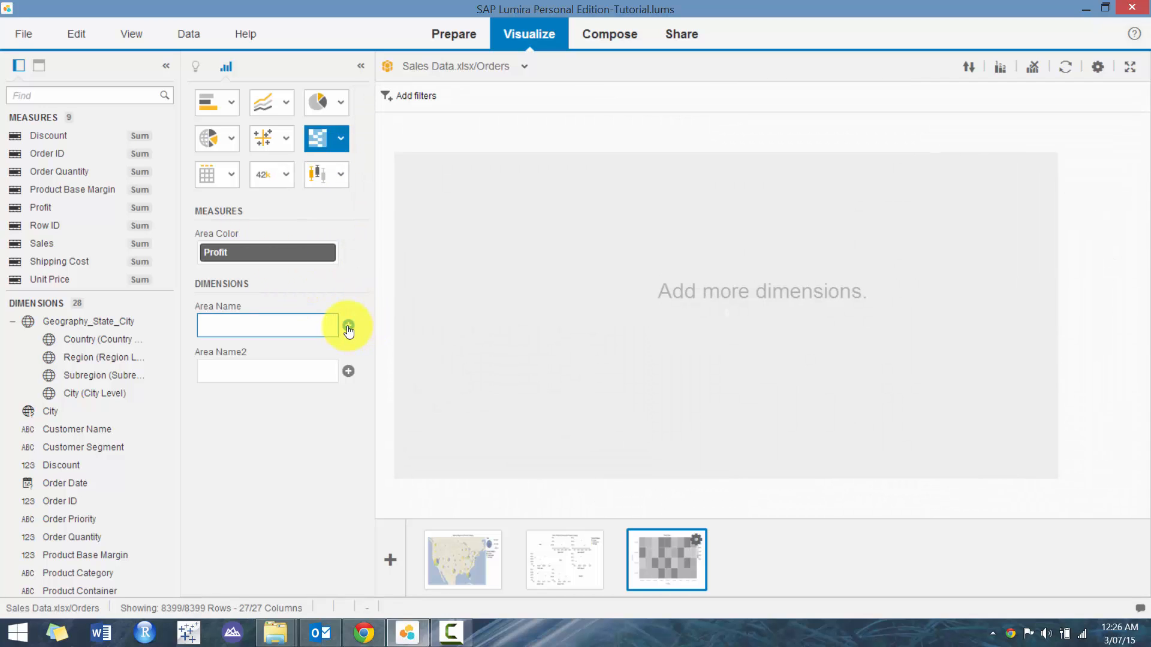
Set Product Sub-Category as the heat map's area name and Customer Segment as its second area name.
left_click(348, 325)
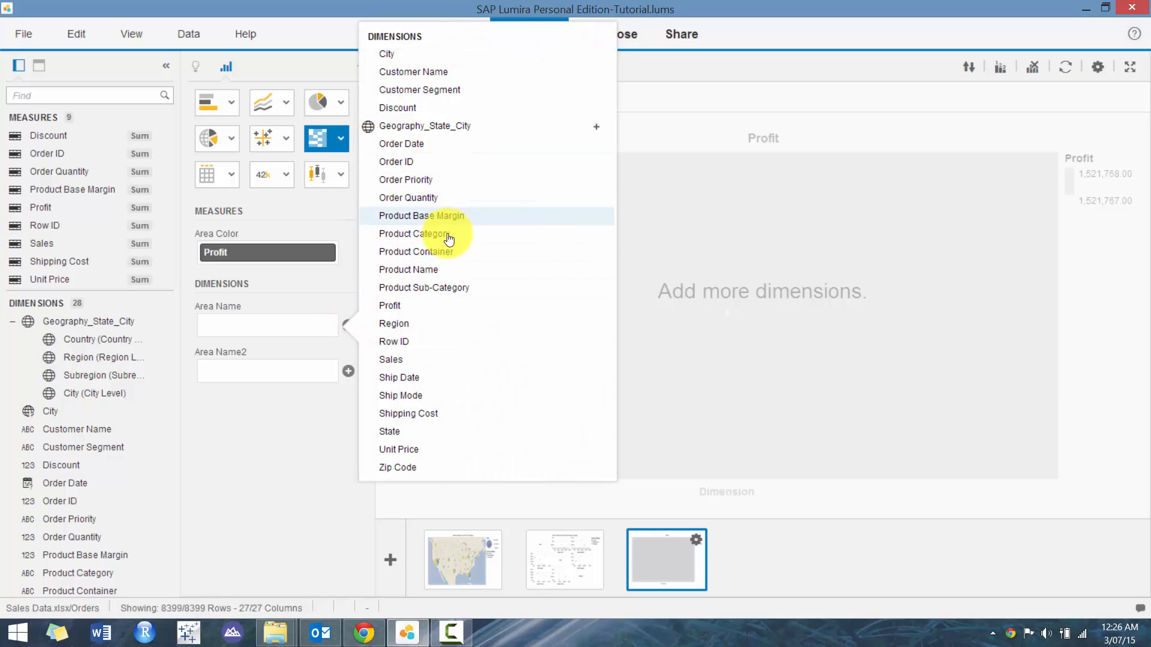
left_click(451, 287)
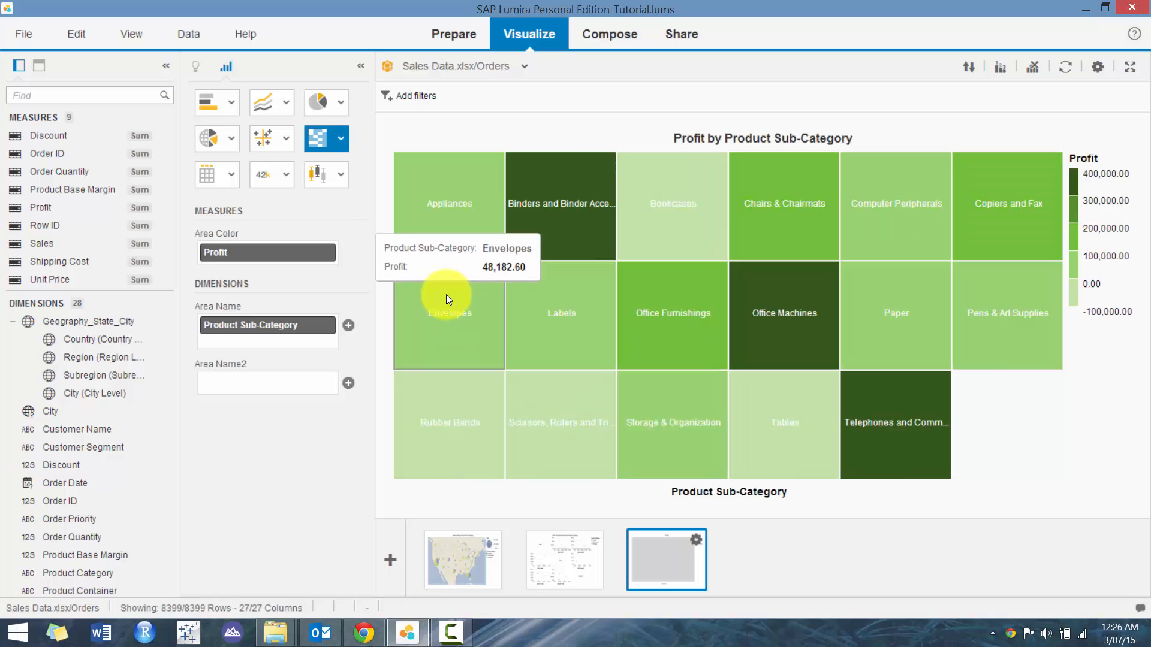
left_click(348, 383)
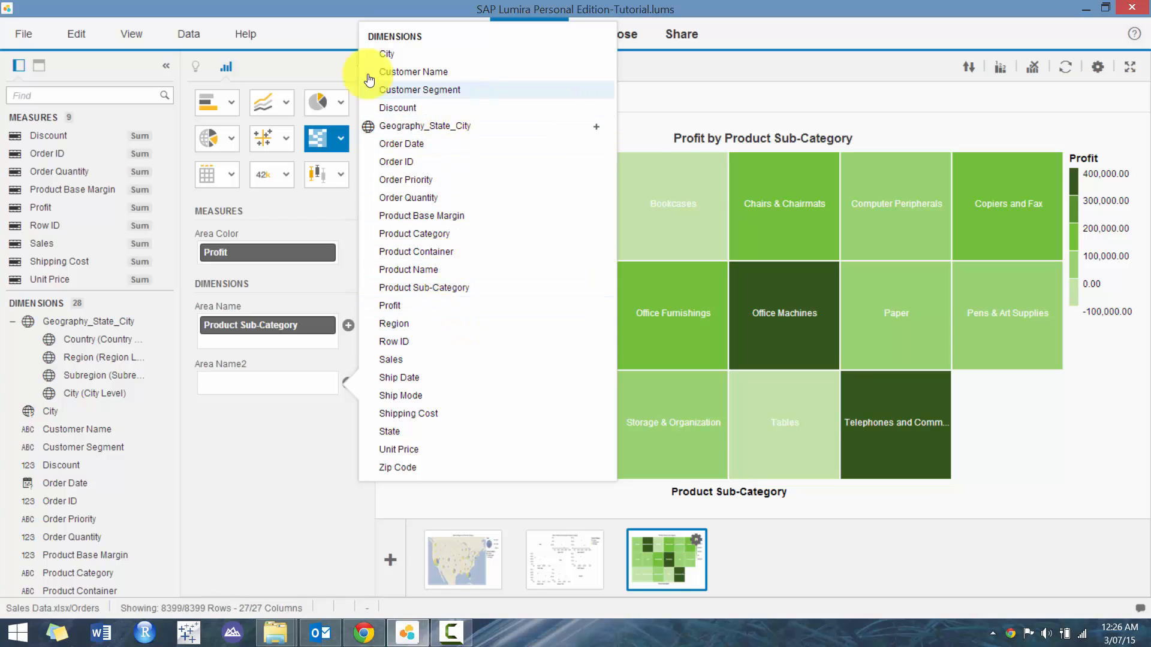
left_click(446, 90)
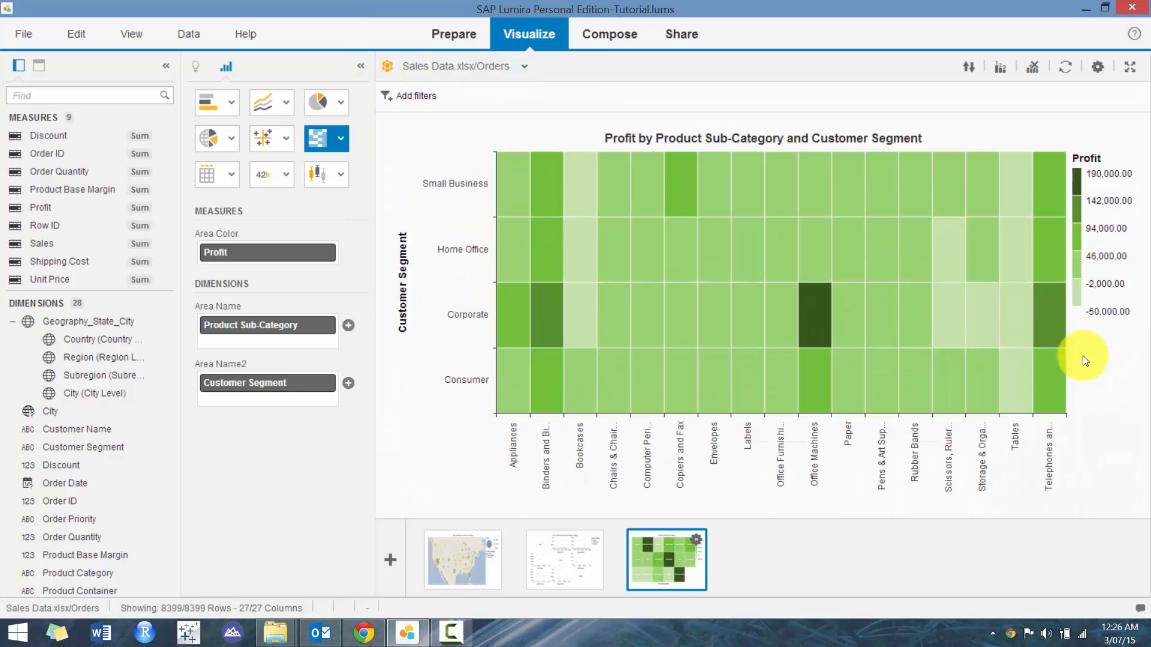
mouse_move(822, 311)
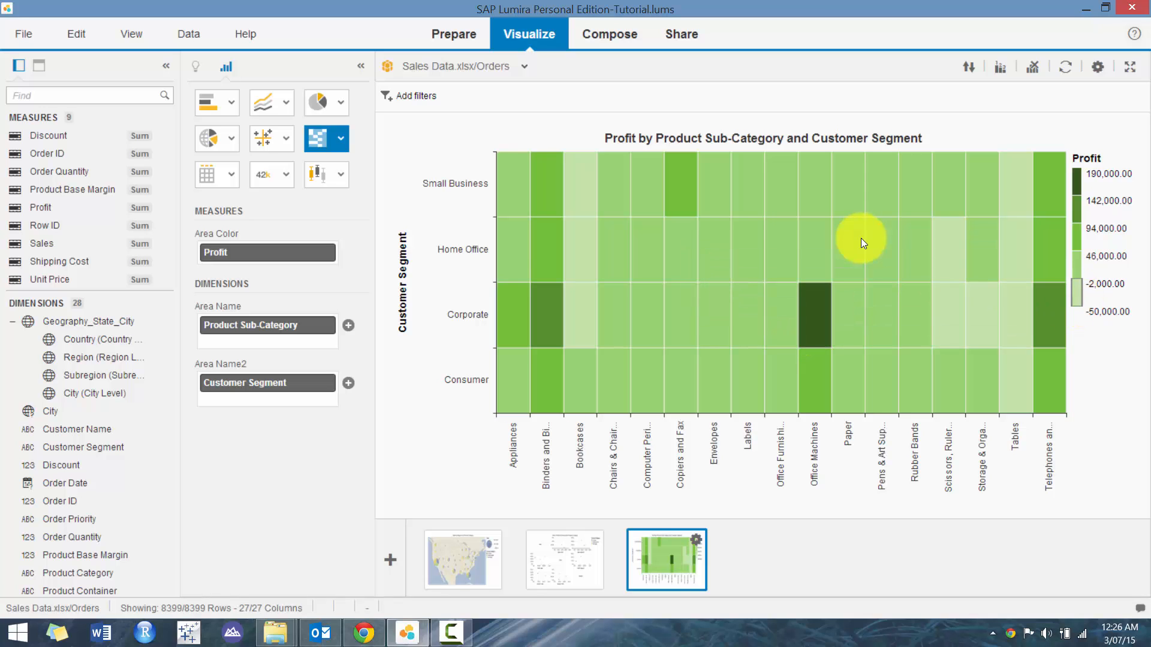
left_click(1076, 294)
left_click(1077, 293)
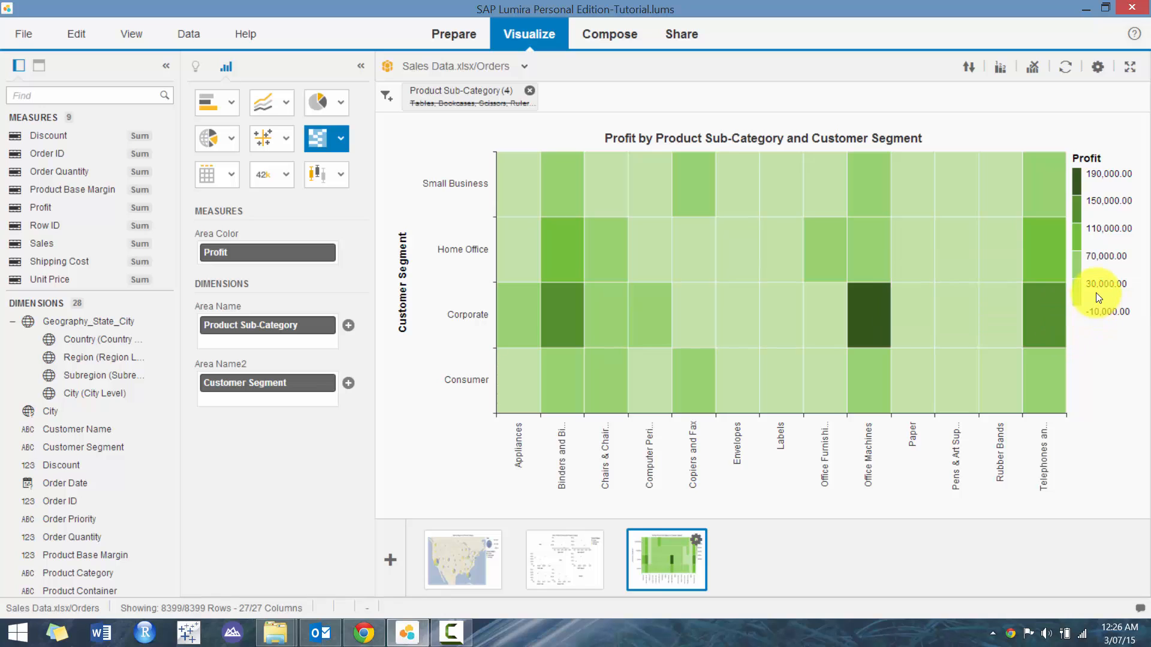
left_click(530, 92)
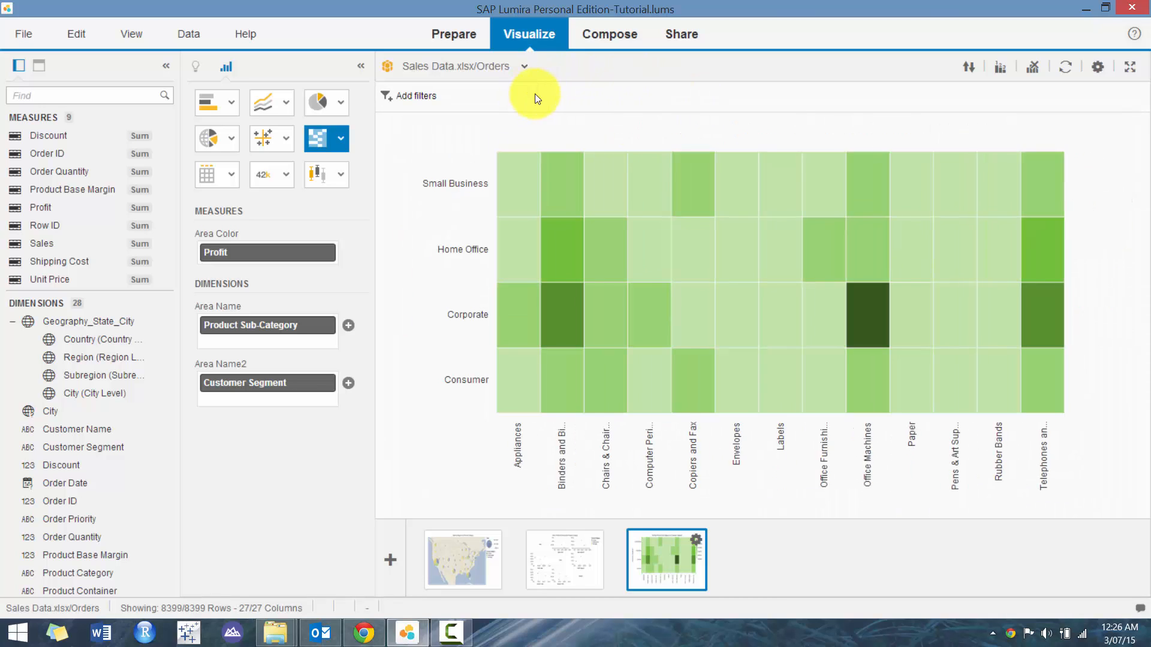
Set the legend color of the heat map's lowest Profit range to light red, E3A8A8.
right_click(1080, 305)
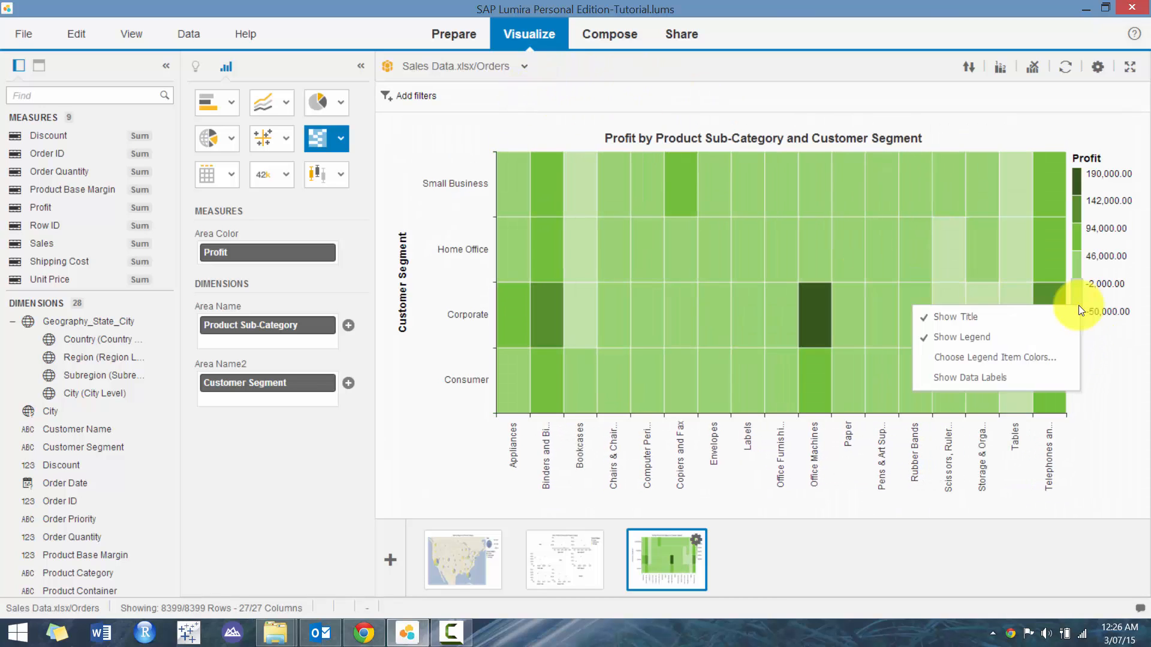
left_click(989, 358)
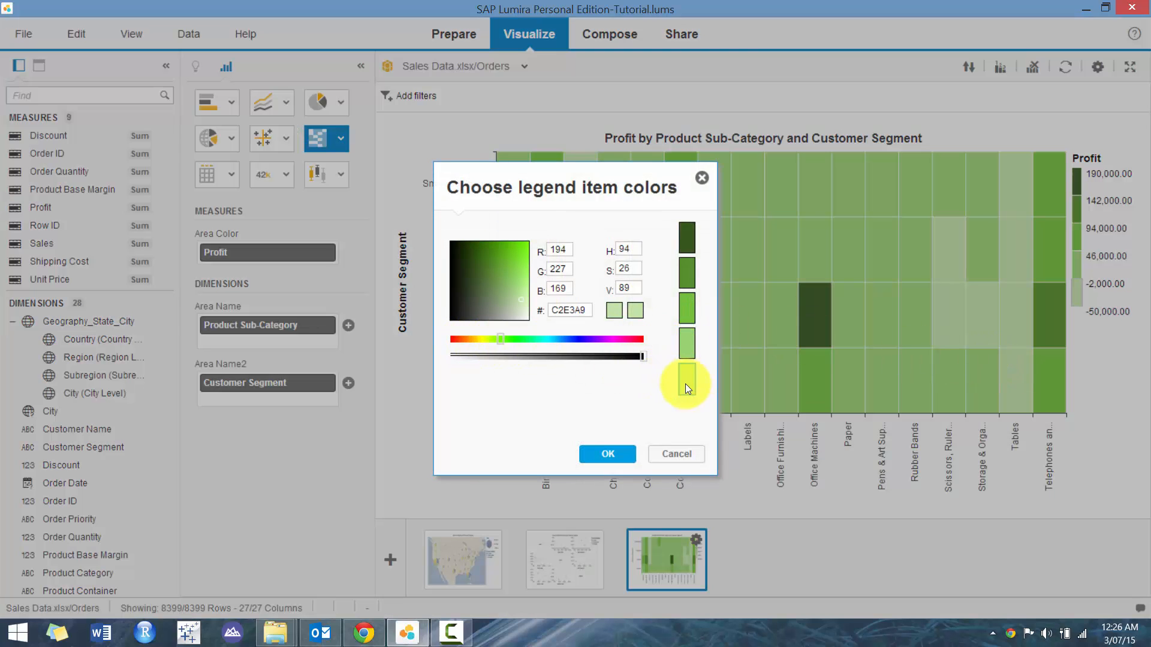
left_click_drag(467, 346, 458, 348)
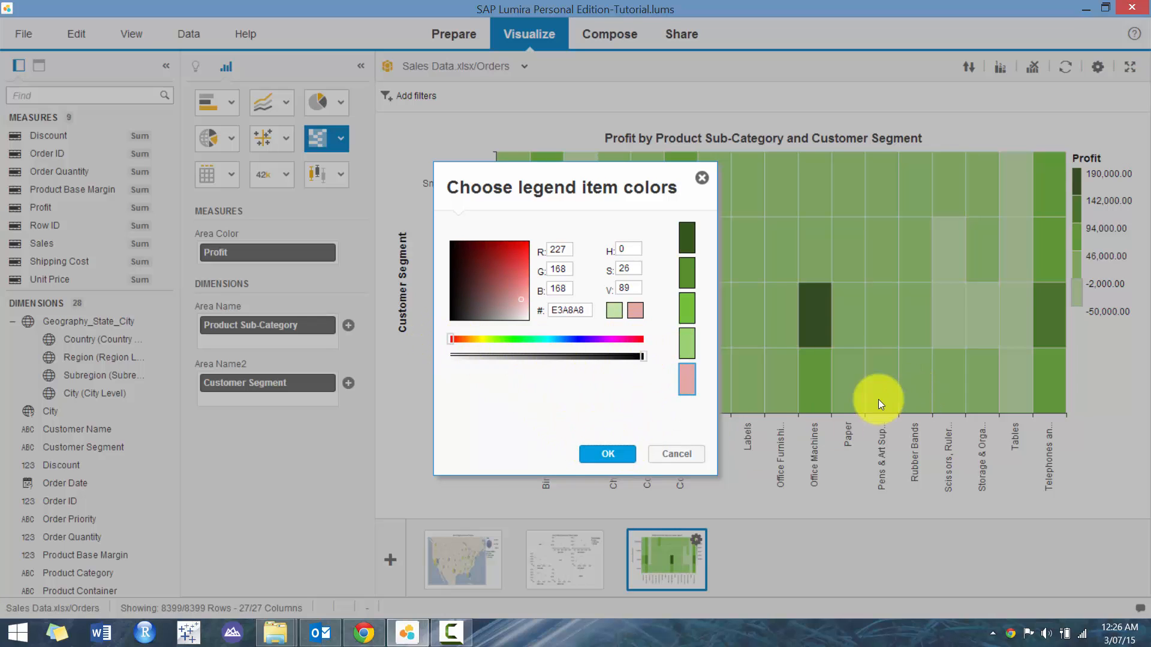
left_click(606, 455)
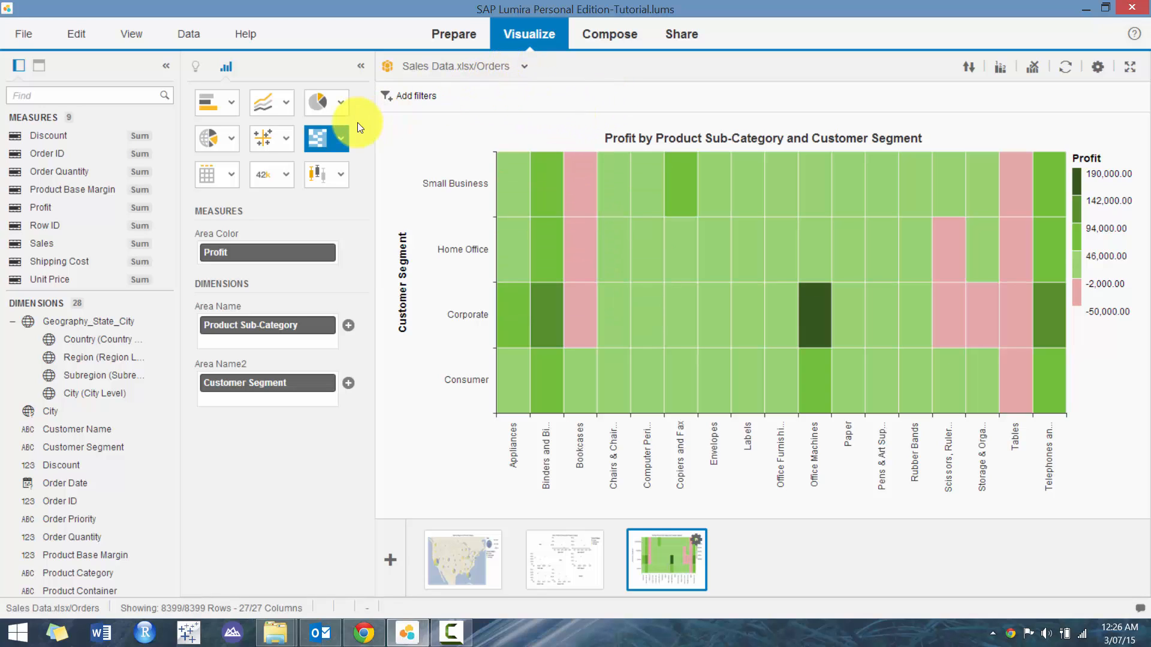
Change the heat map to a Tree Map and set the Sales measure as its area weight.
left_click(338, 138)
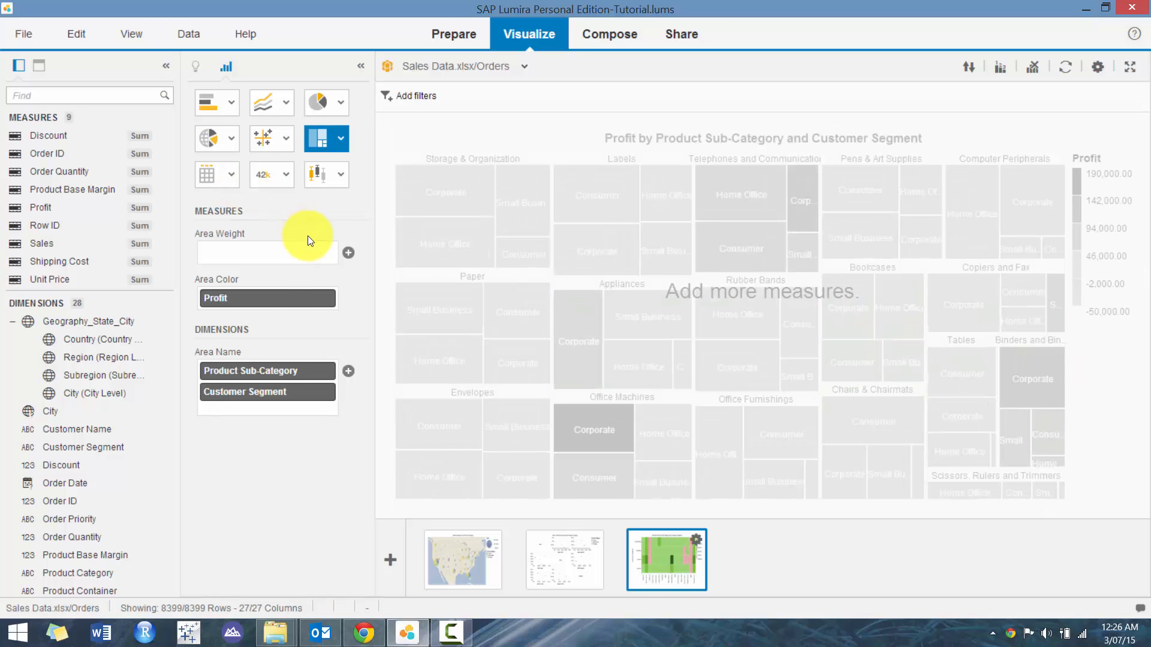
left_click(348, 252)
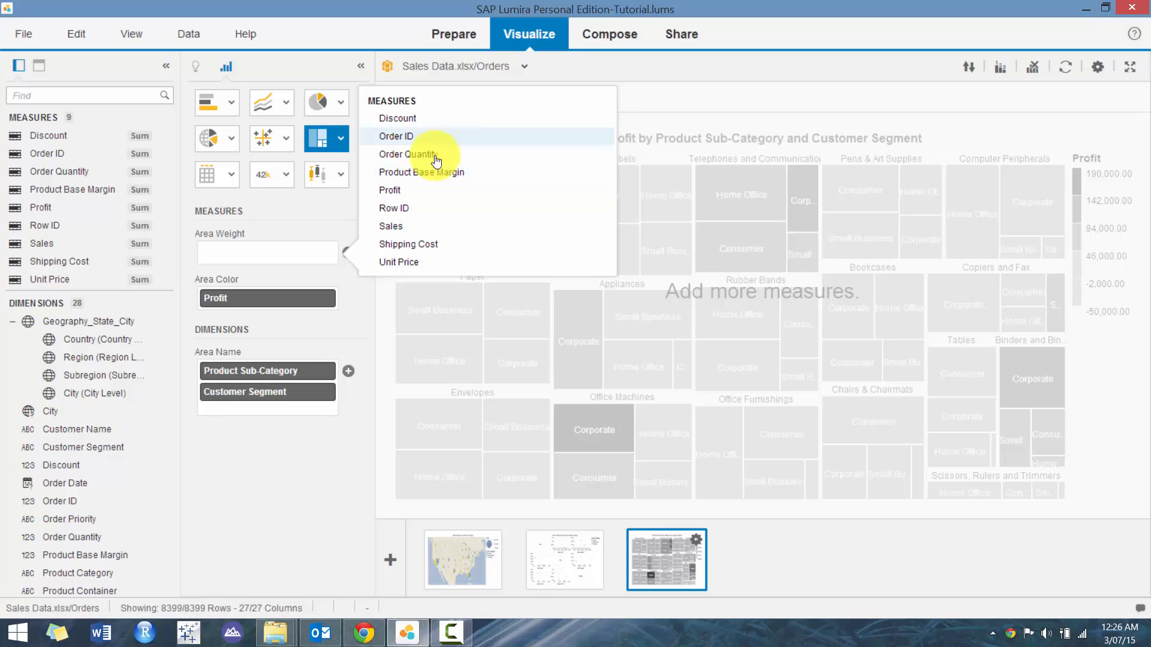
left_click(404, 221)
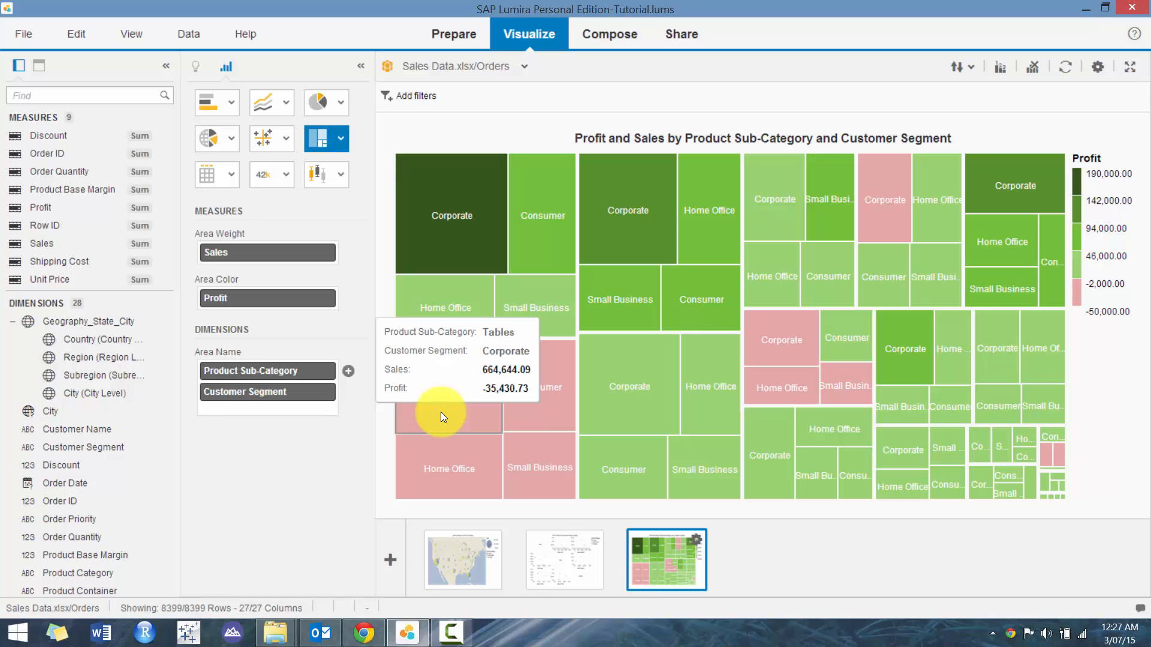
Remove Customer Segment from the tree map's area name and show the data labels on its areas.
left_click_drag(267, 391, 68, 308)
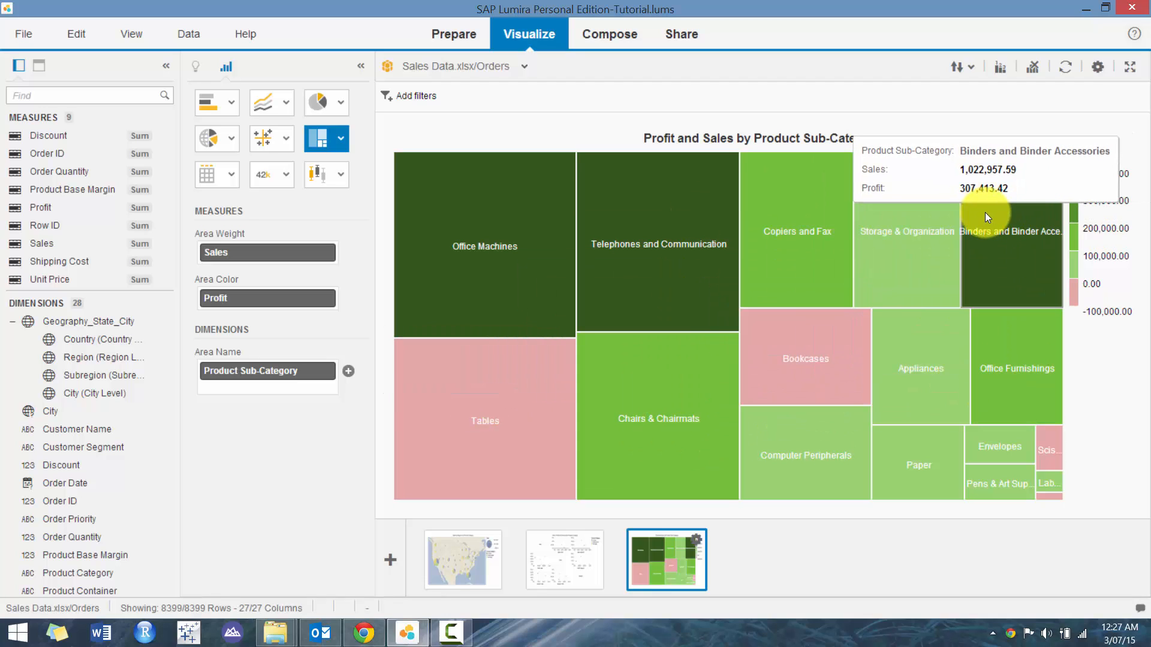
left_click(1098, 66)
left_click(1035, 154)
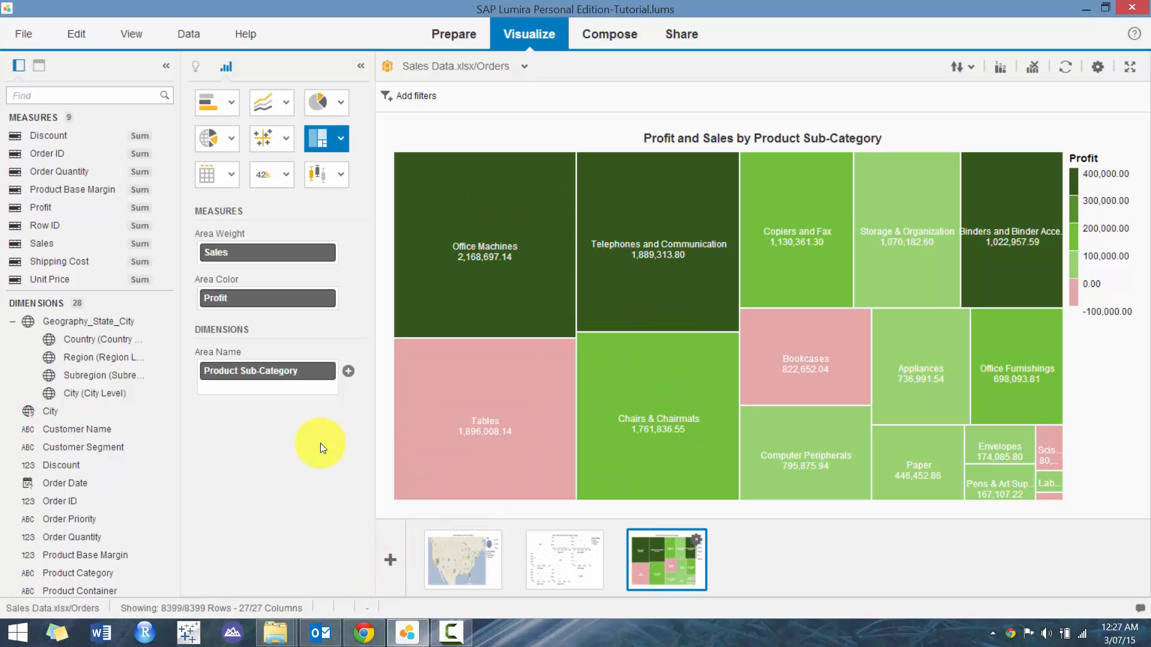
Add a new Box Plot visualization with Product Category on the X axis and the Profit measure on the Y axis.
left_click(388, 559)
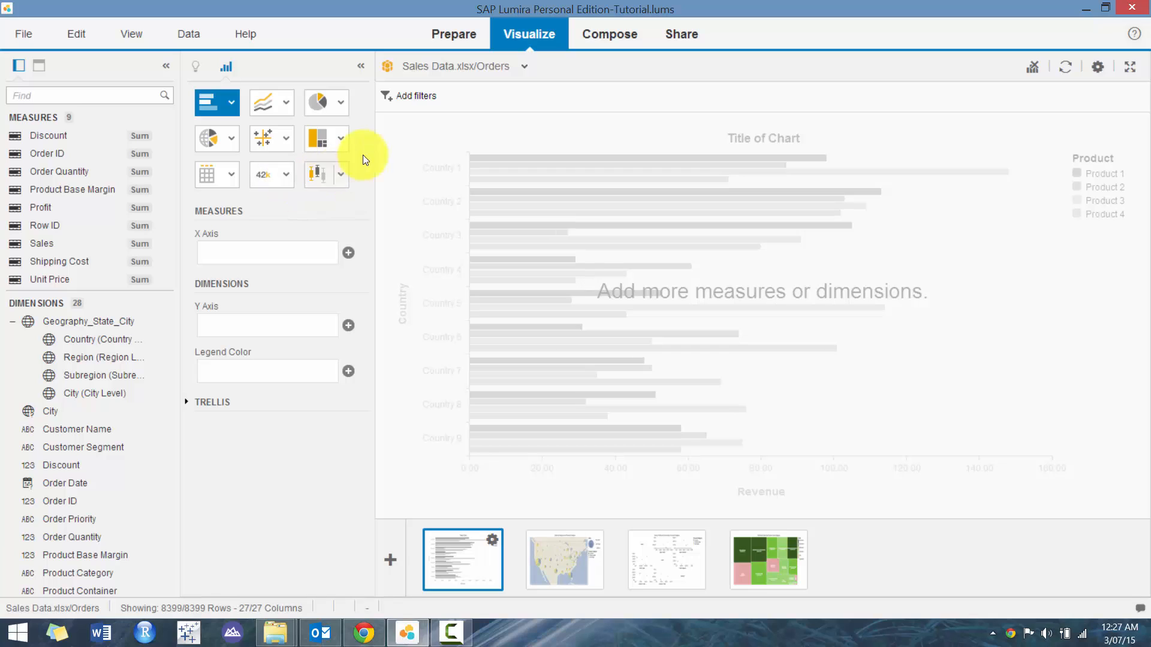
left_click(341, 173)
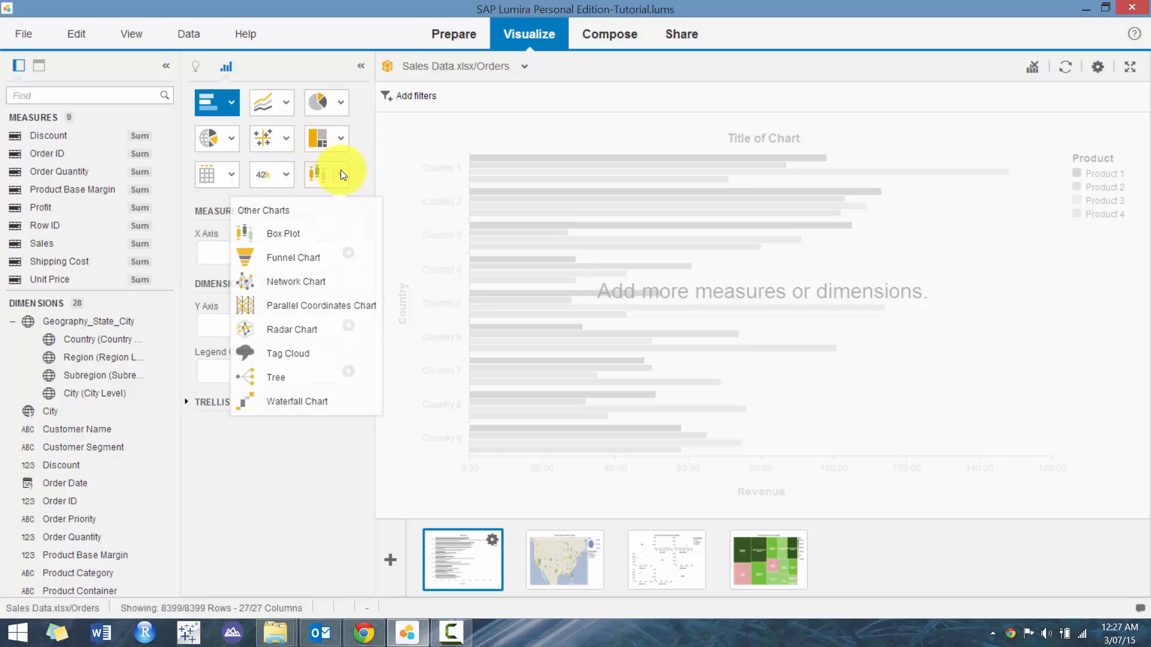
left_click(286, 235)
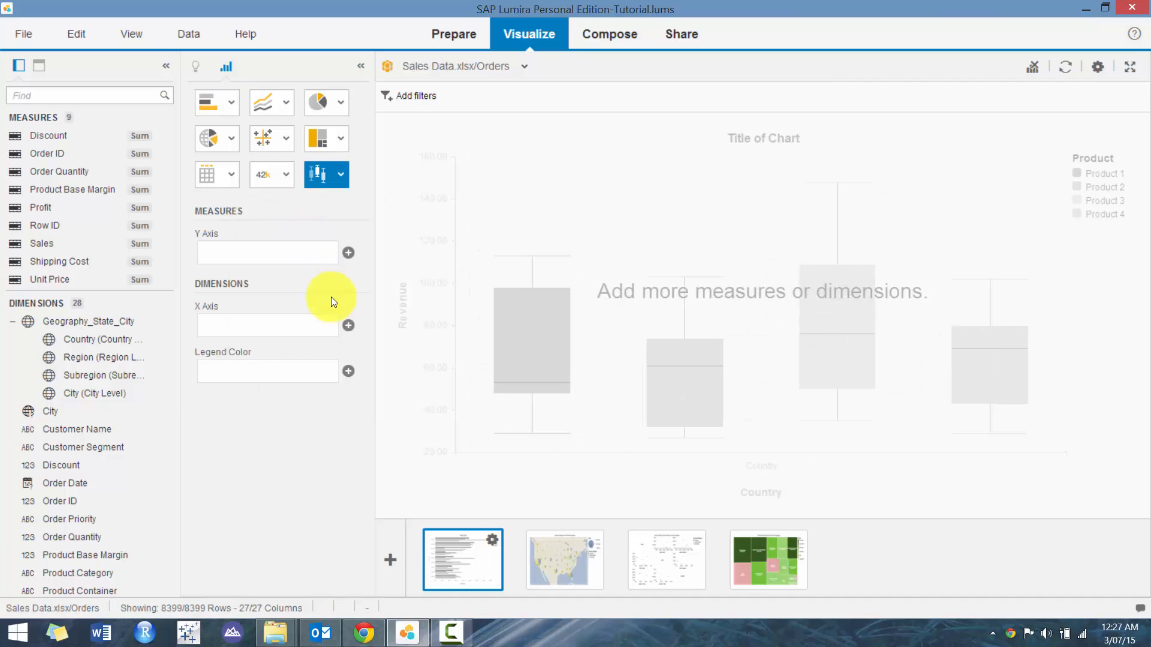
left_click(348, 326)
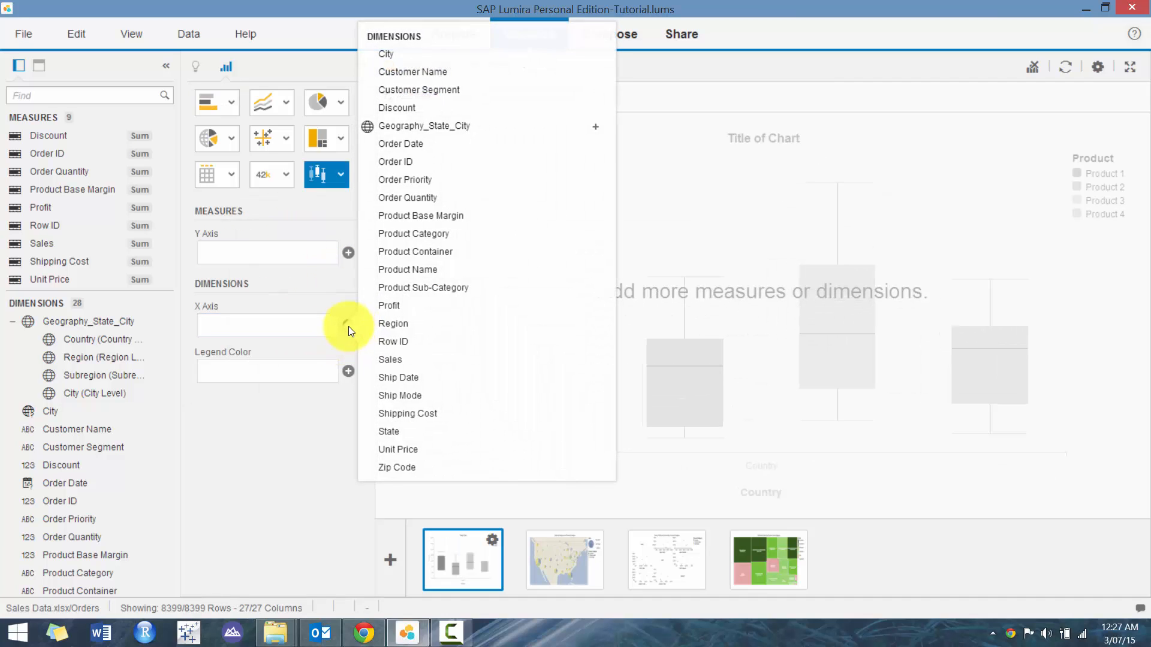
left_click(487, 247)
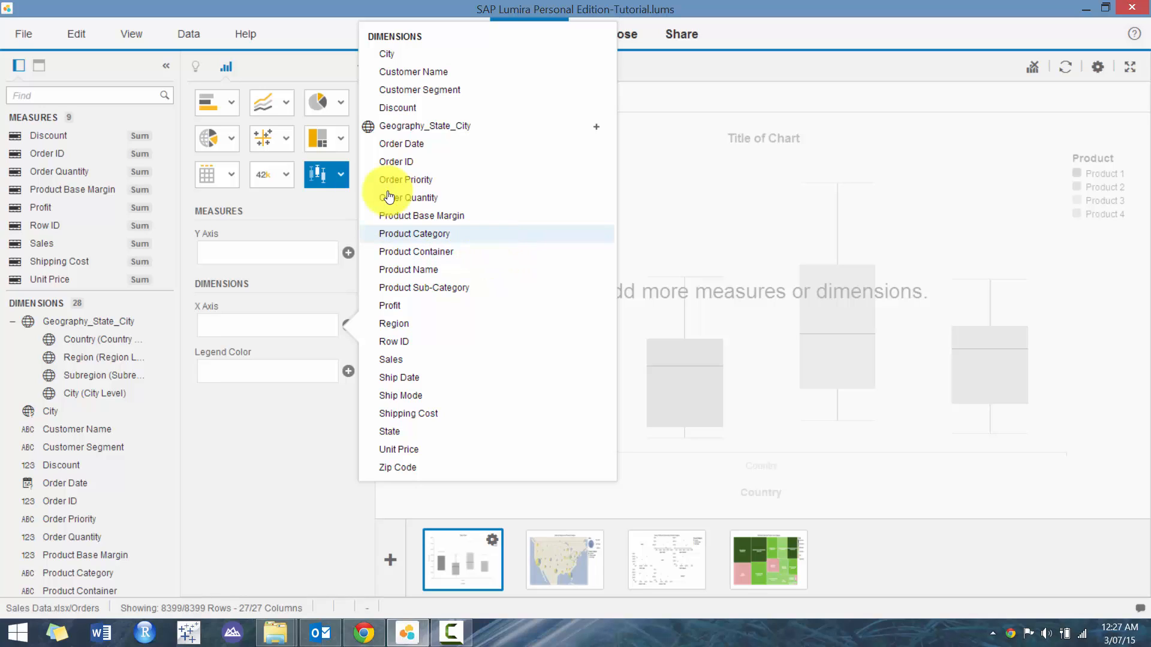
left_click(349, 253)
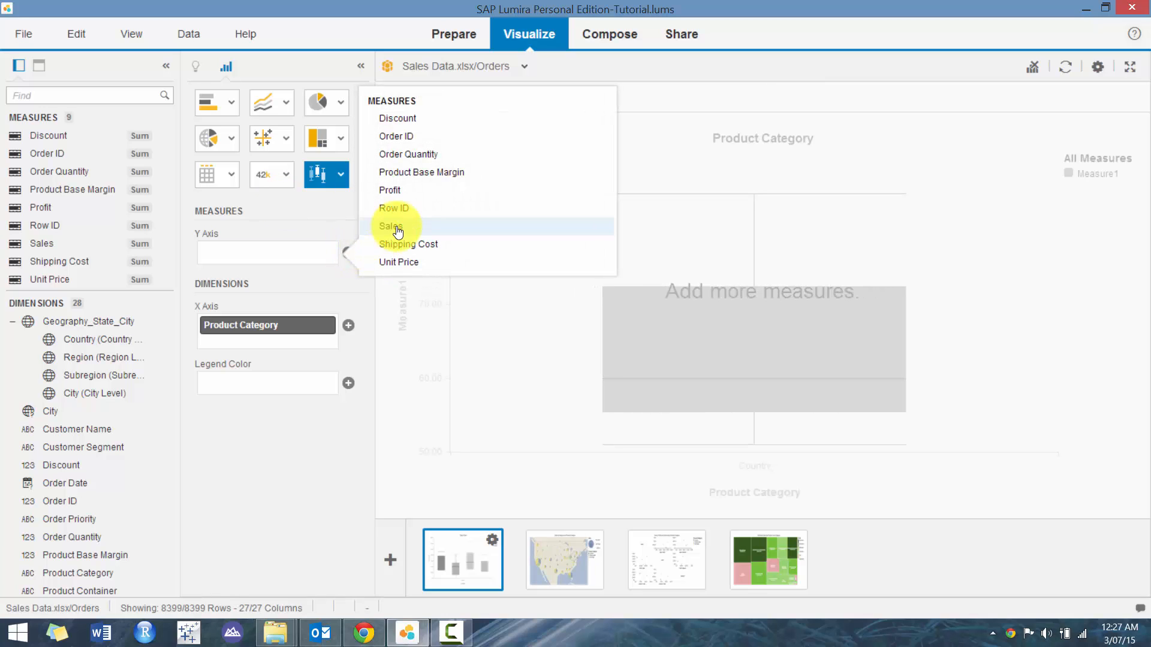
left_click(403, 189)
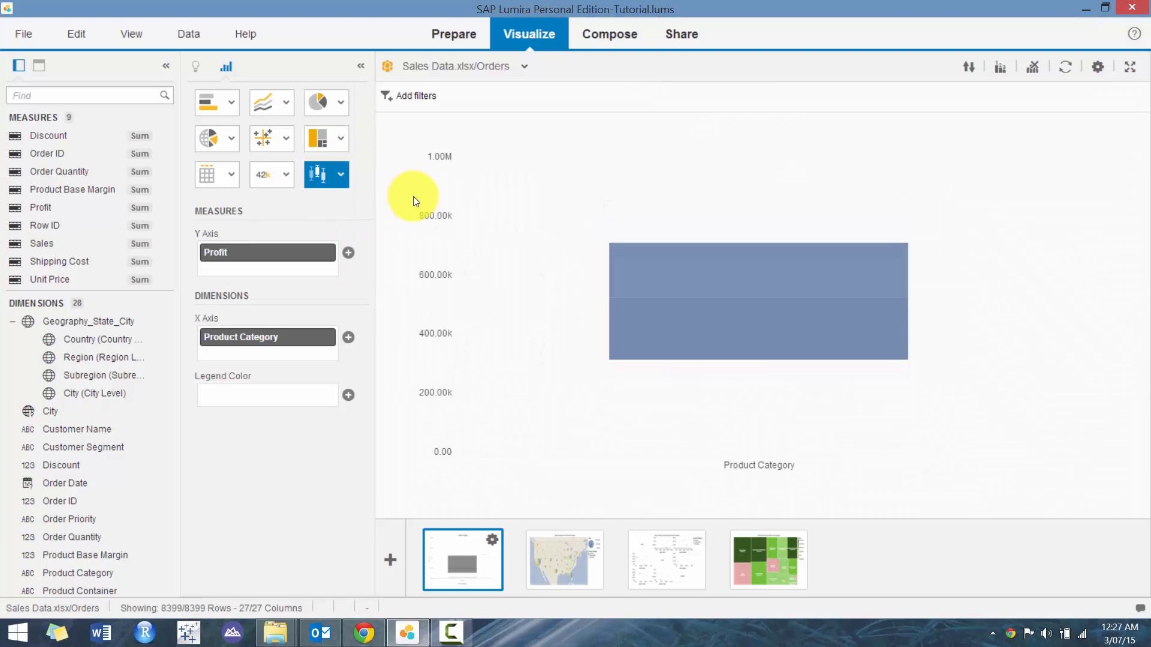
Set Customer Segment as the box plot's legend color and inspect the Consumer box.
left_click(348, 397)
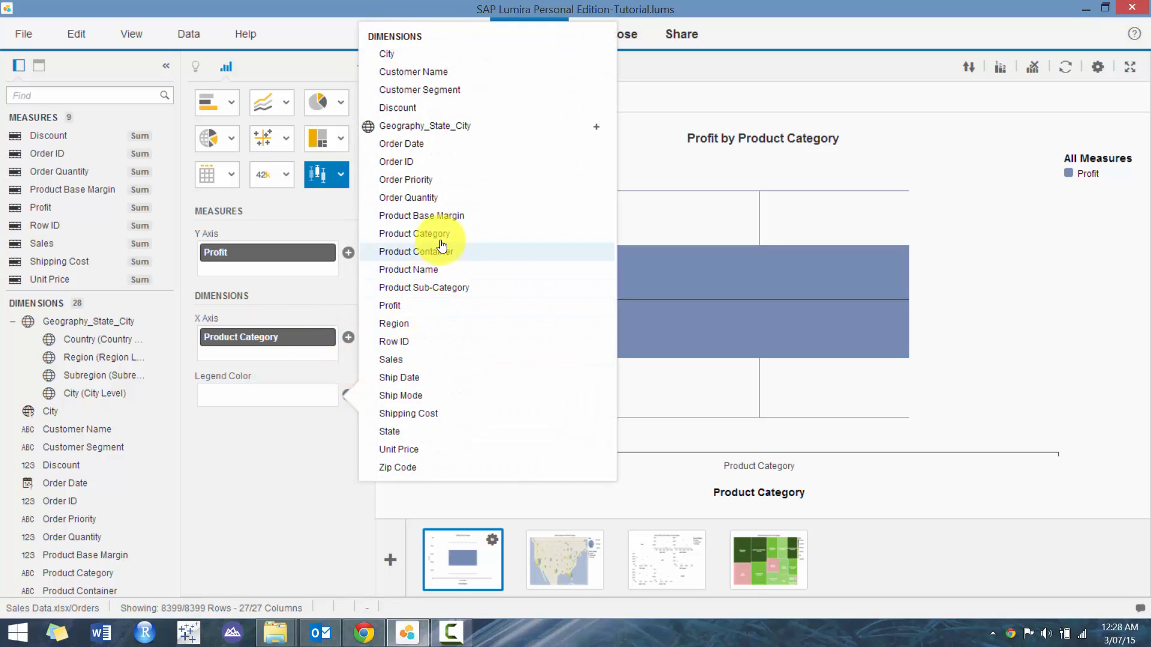
left_click(463, 91)
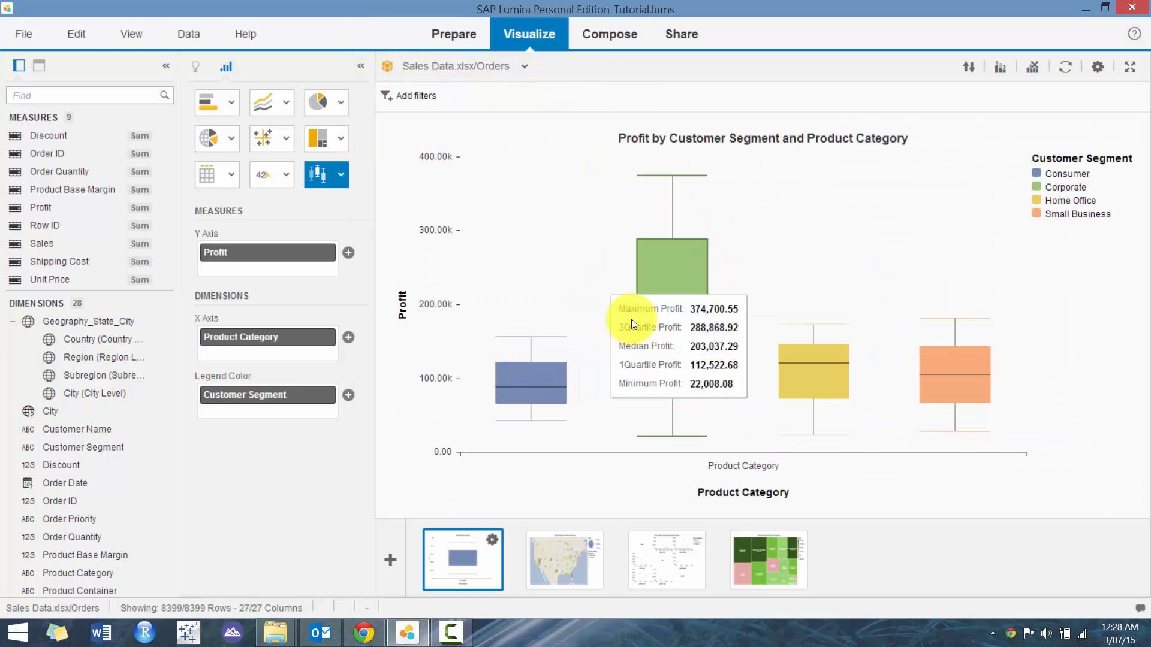
mouse_move(538, 404)
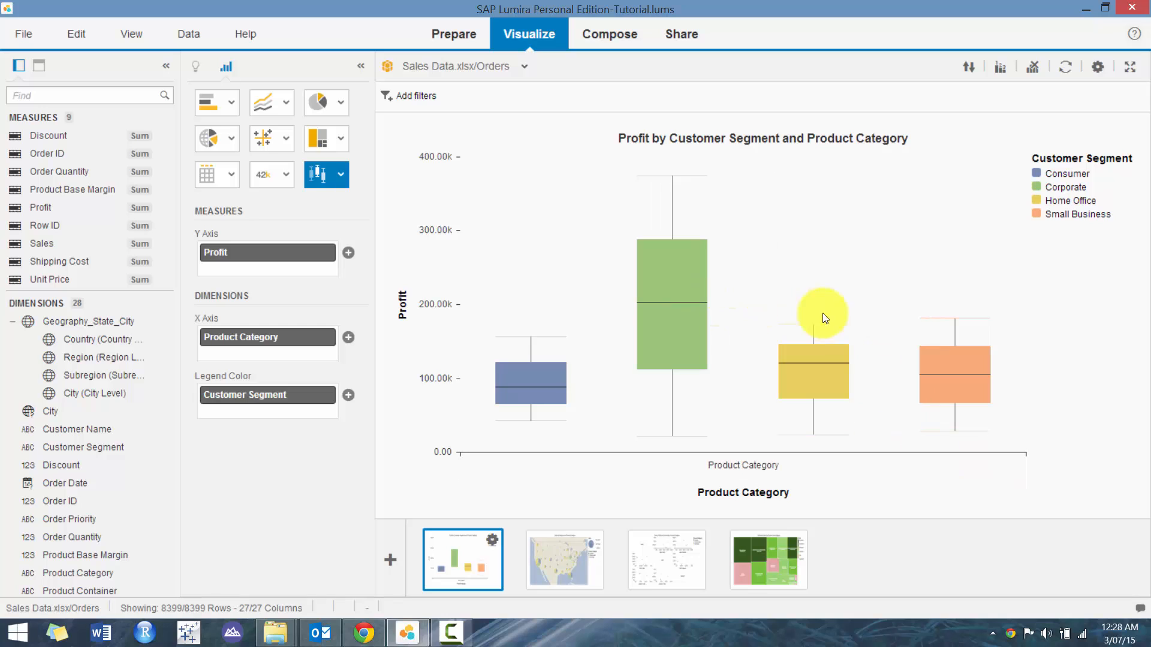
Try adding Order ID as a second X-axis dimension of the box plot, and remove it again.
left_click(349, 337)
left_click(518, 159)
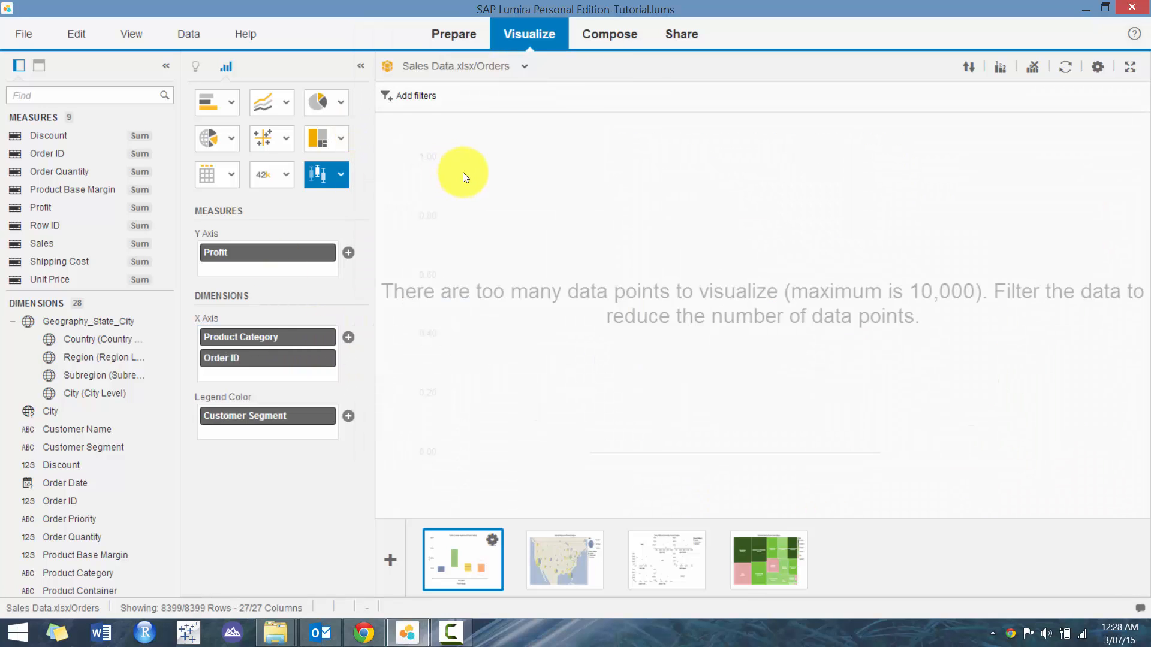
left_click_drag(277, 358, 112, 347)
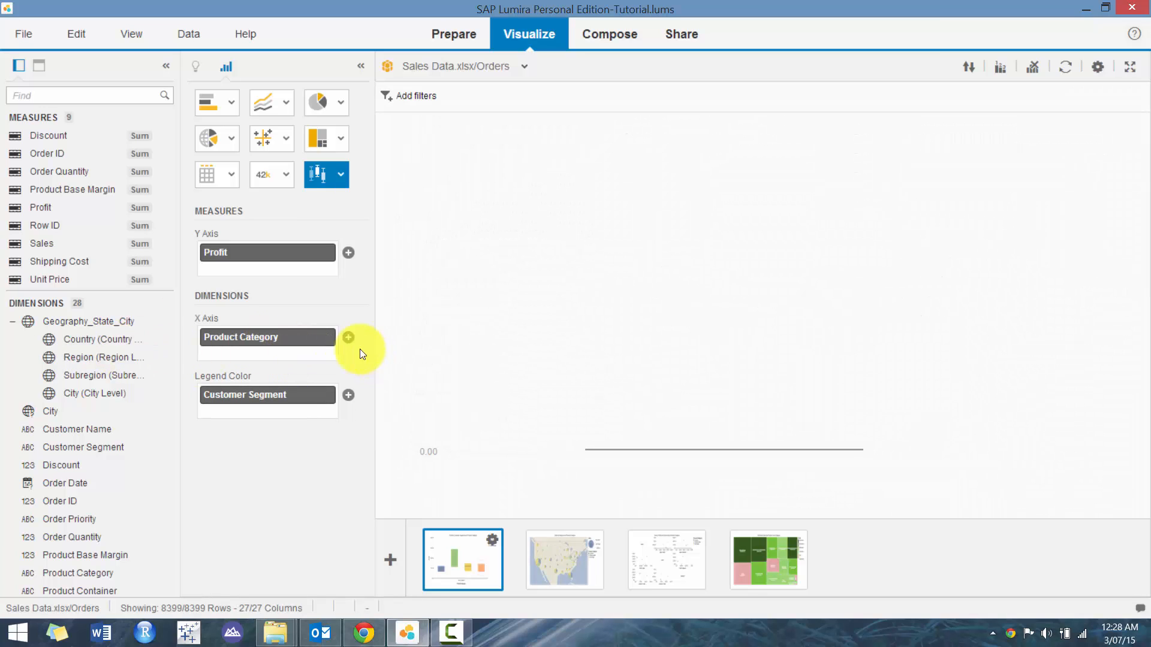
Replace Product Category with Customer Name as the box plot's X-axis dimension.
left_click(348, 338)
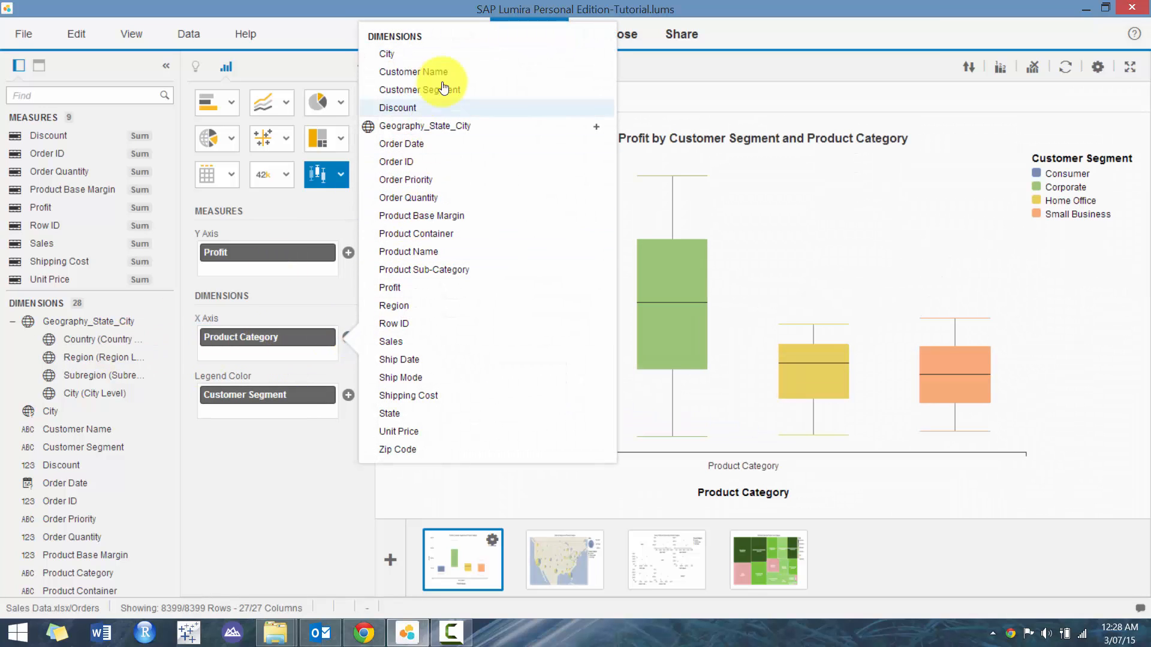
left_click(362, 72)
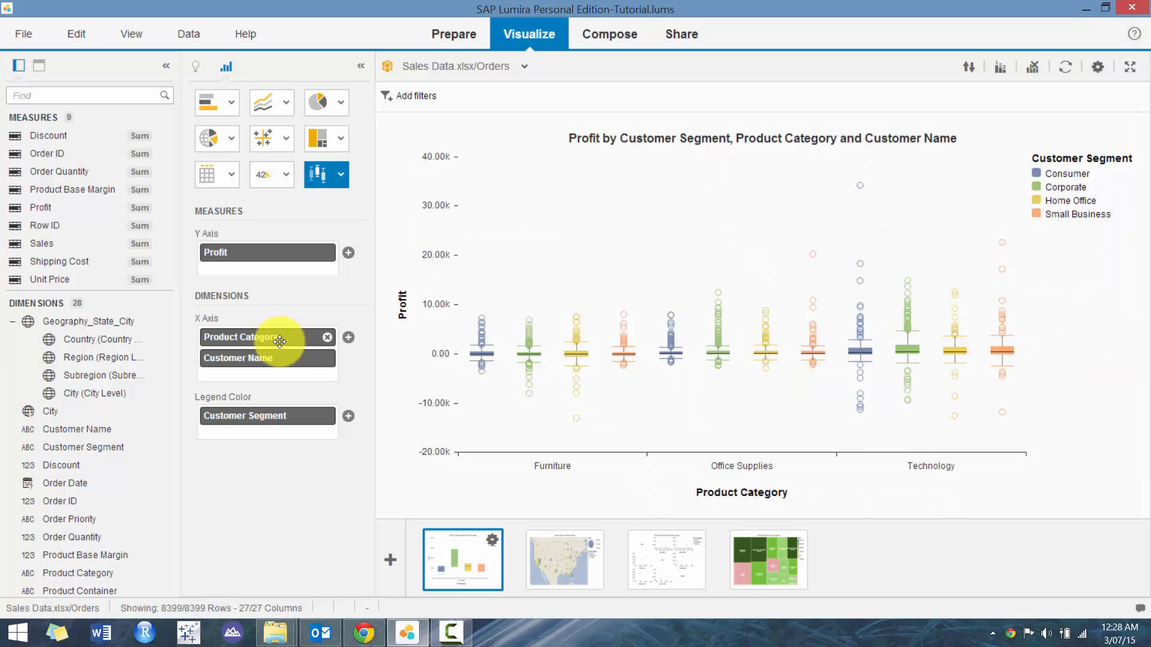
left_click_drag(286, 339, 54, 243)
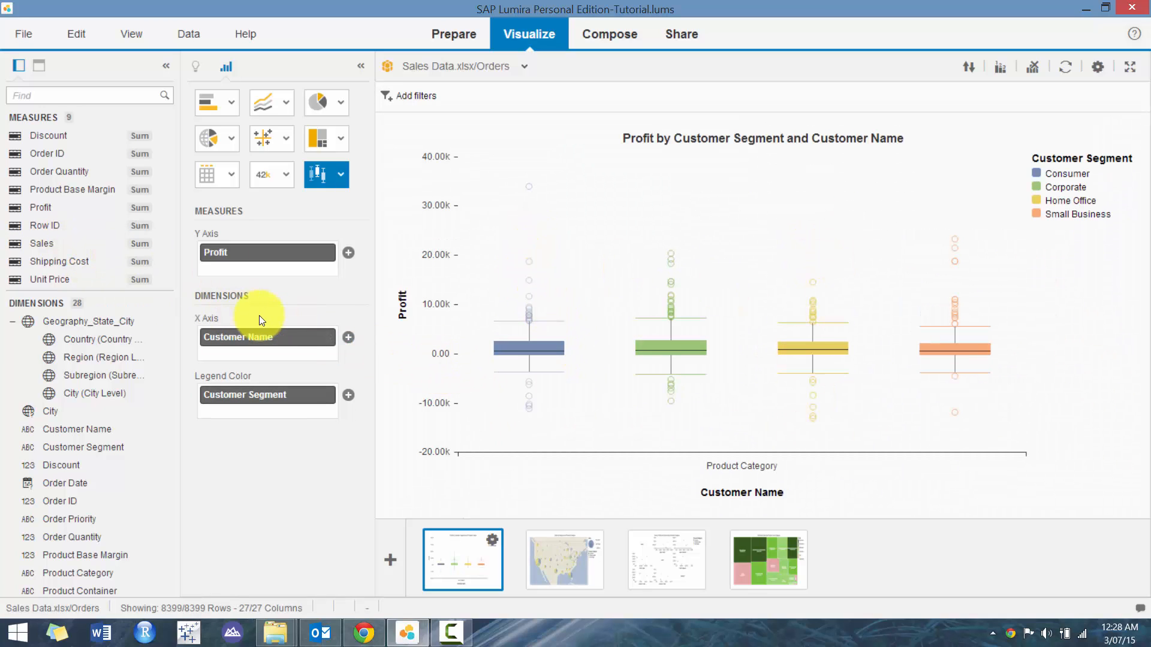
mouse_move(973, 342)
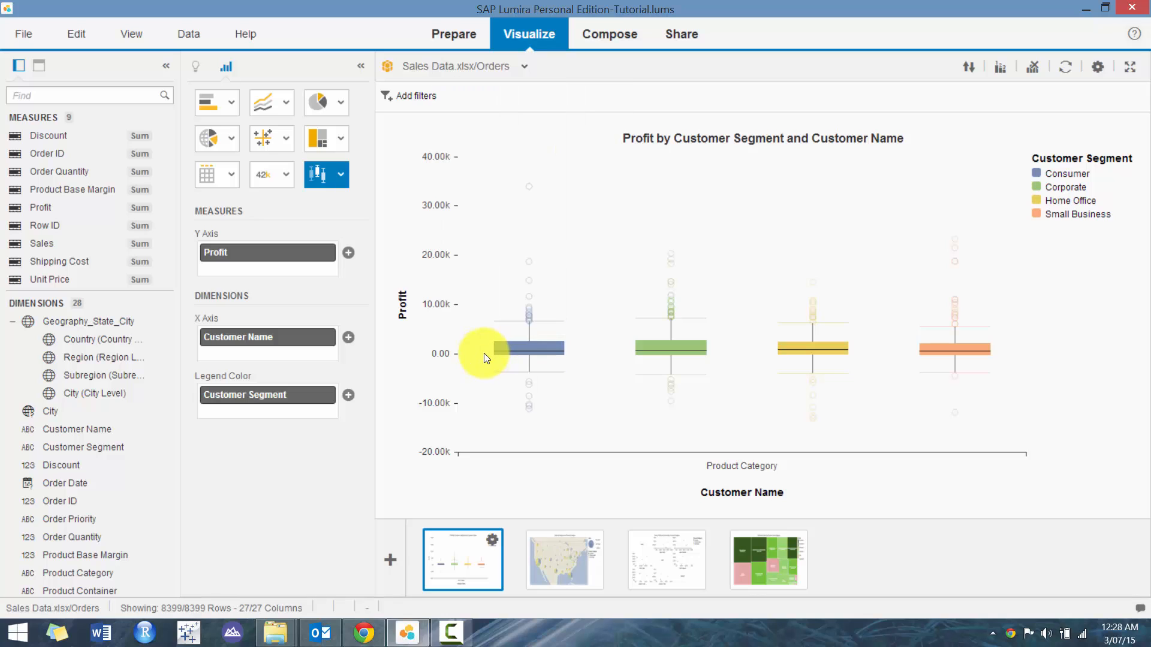
Add a new Funnel Chart visualization with Sales as its primary values and Order Priority as its category.
left_click(391, 561)
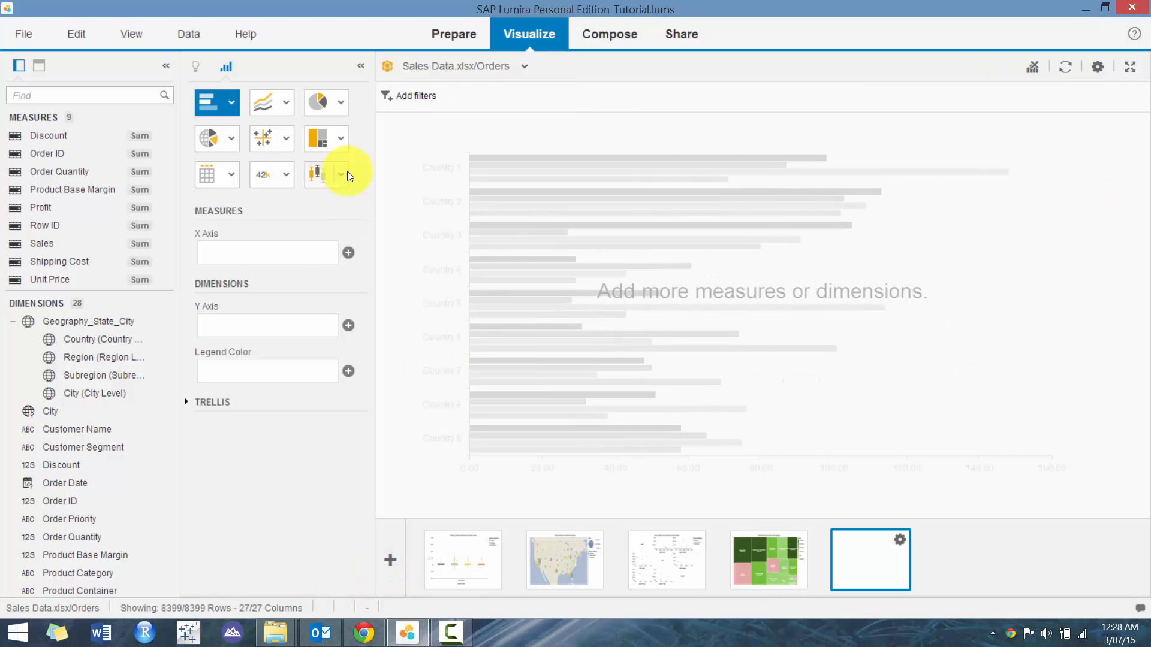
left_click(345, 173)
left_click(317, 255)
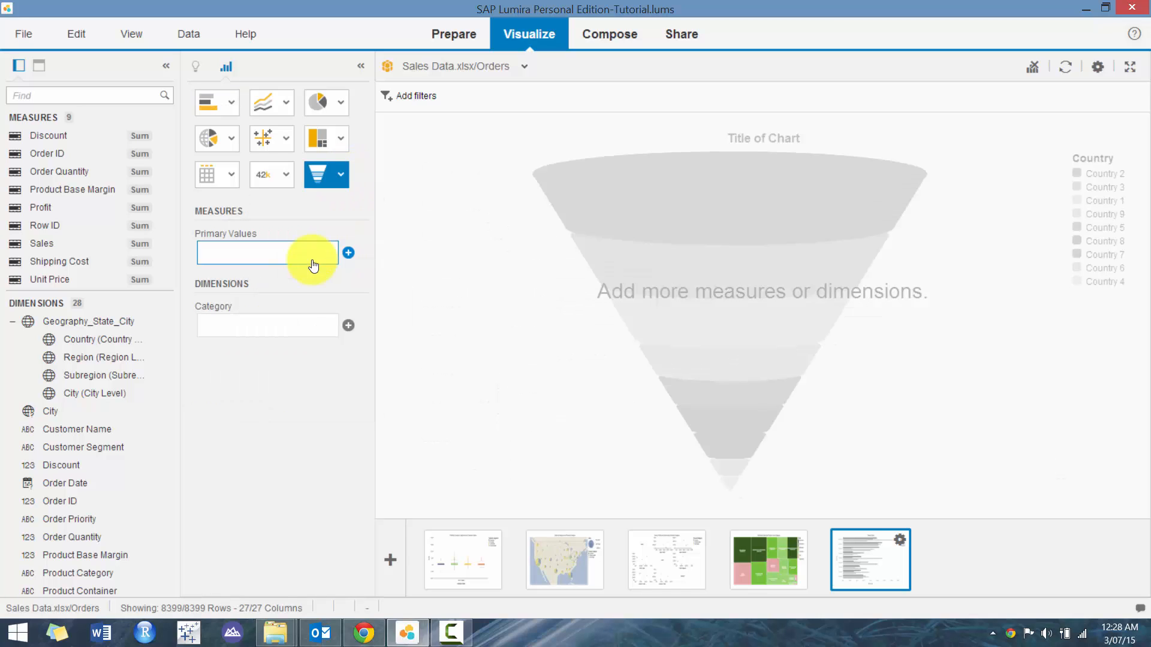
left_click(348, 254)
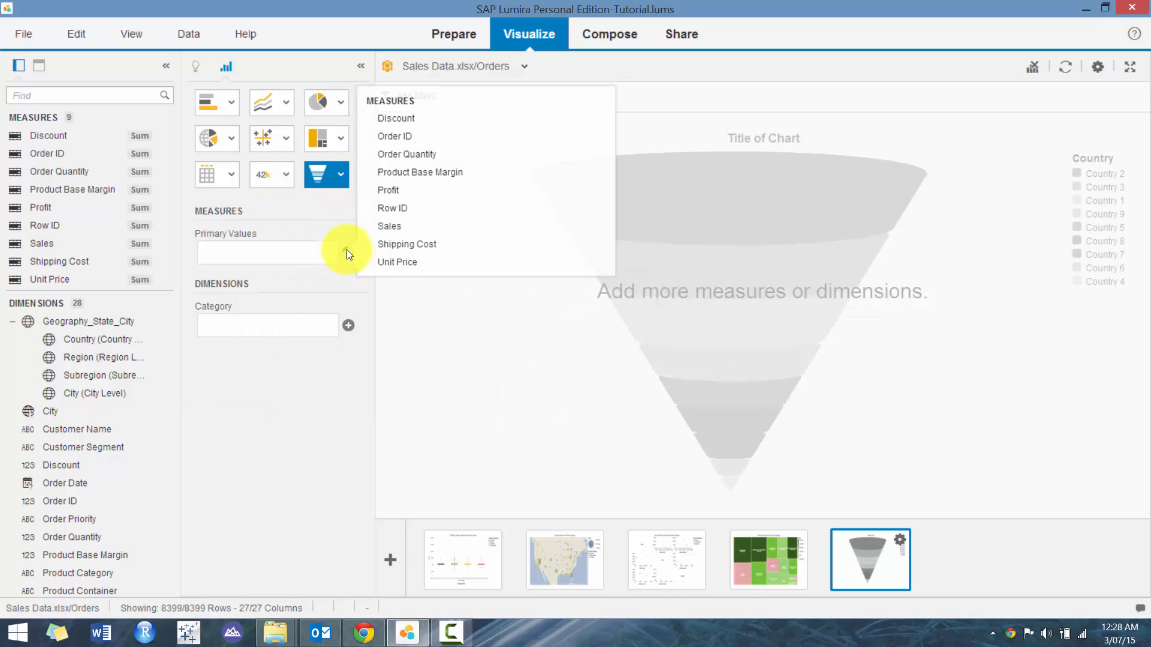
left_click(400, 227)
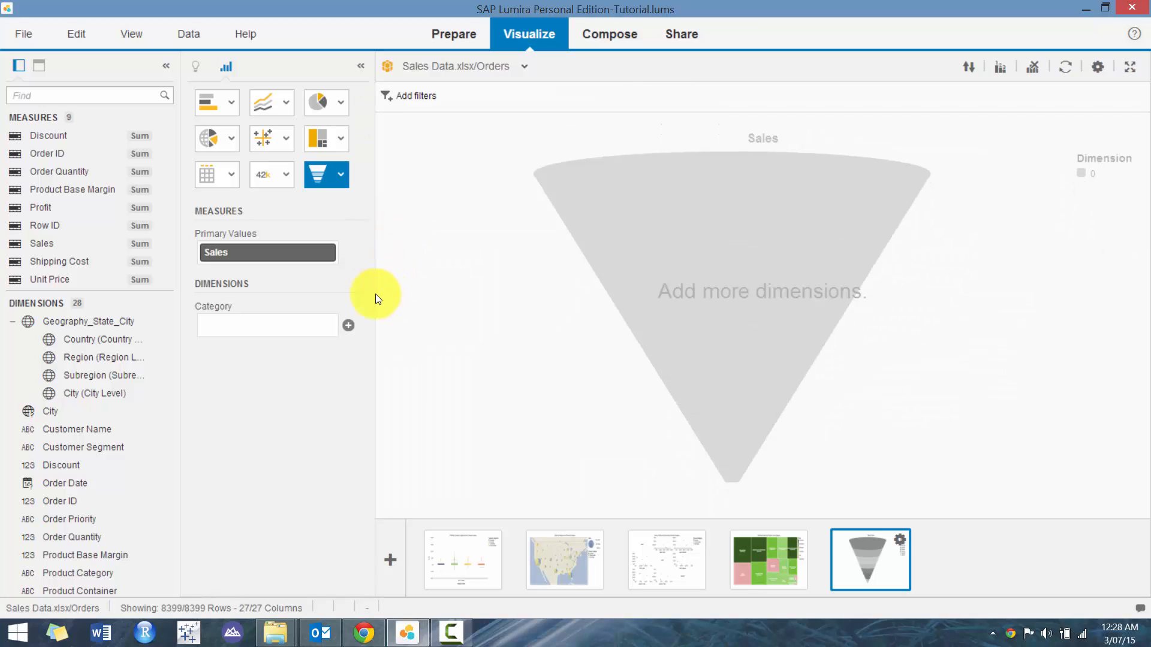
left_click(349, 326)
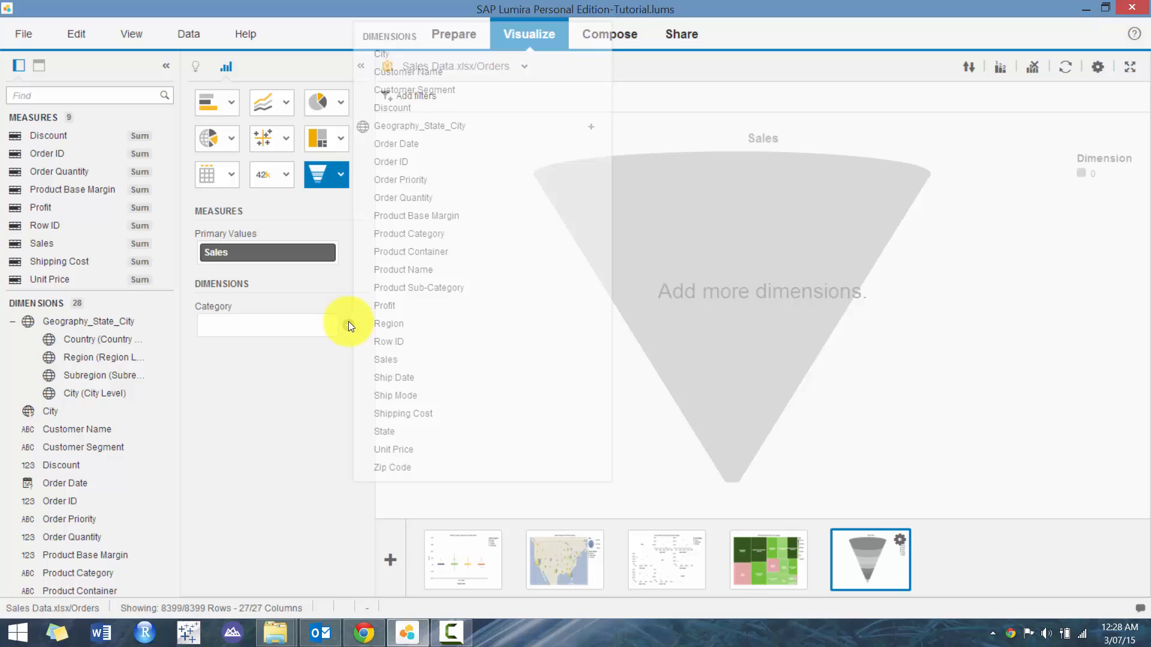
left_click(442, 183)
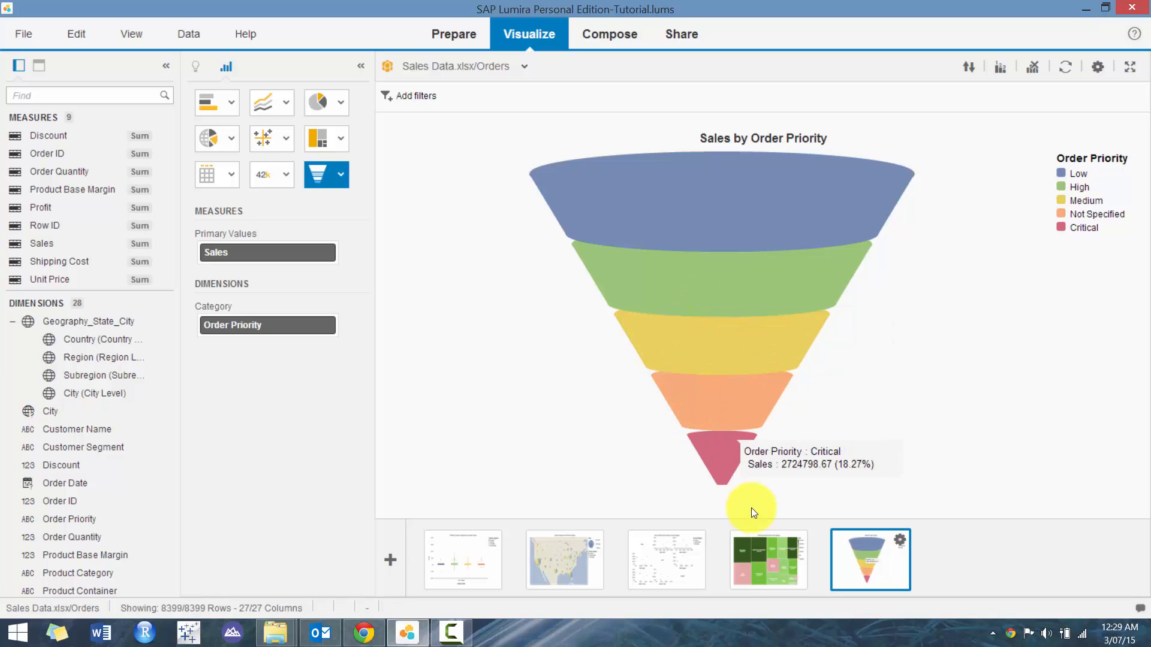
Change the funnel chart to a Network Chart and remove Order Priority from its network link.
left_click(340, 174)
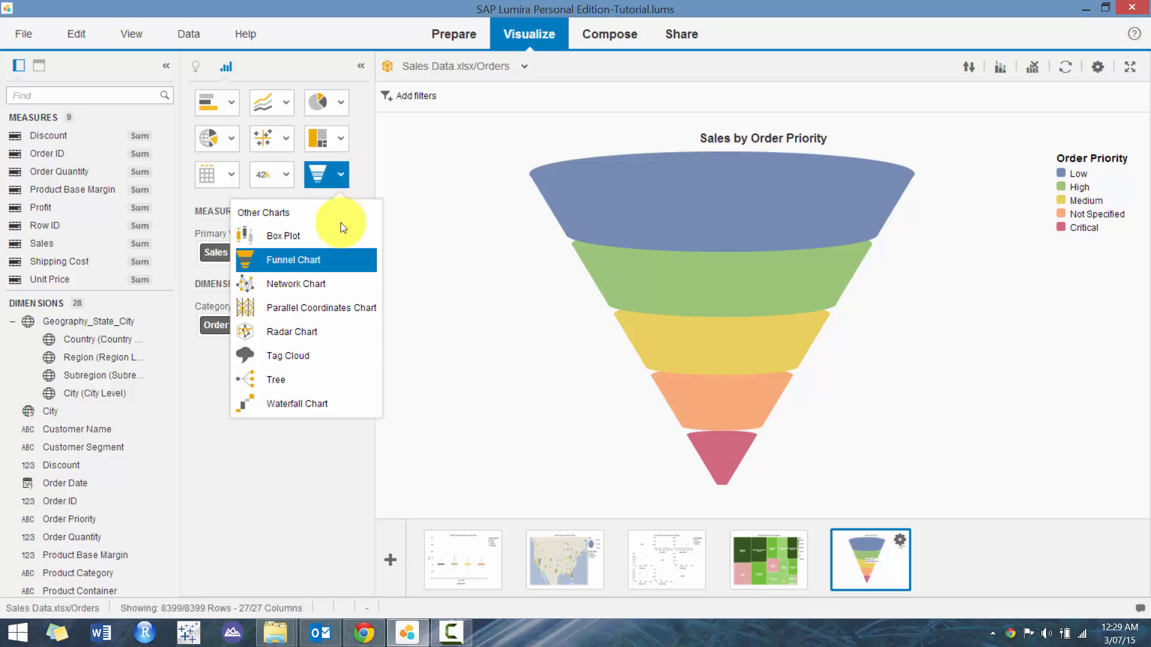
left_click(333, 284)
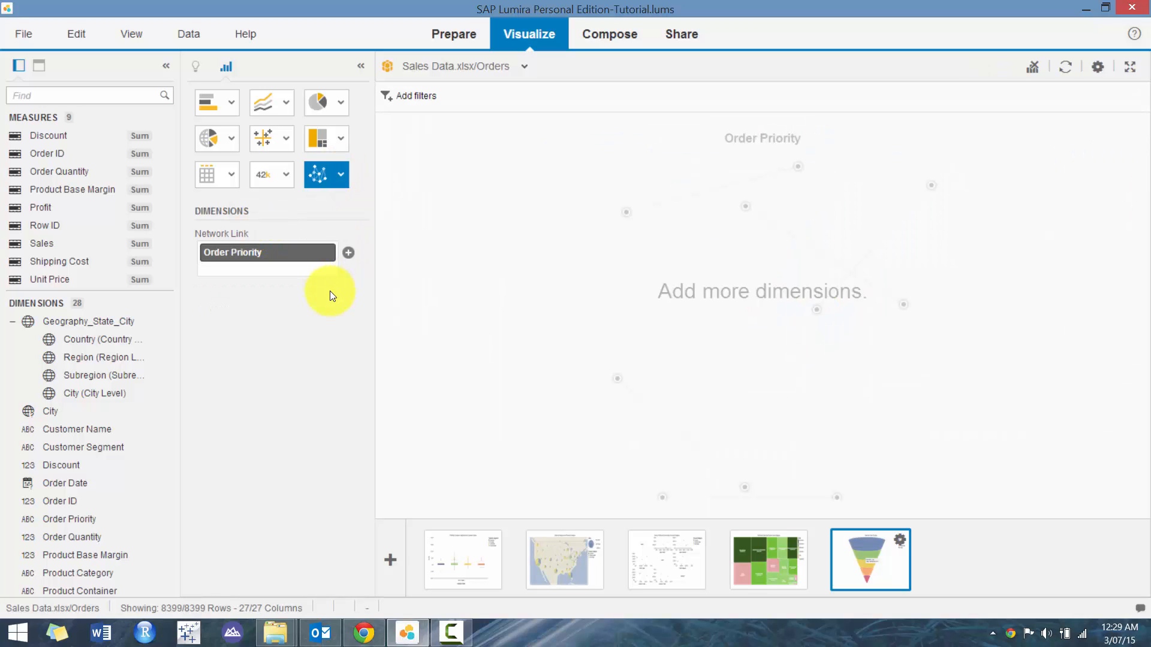
left_click(326, 253)
left_click(340, 174)
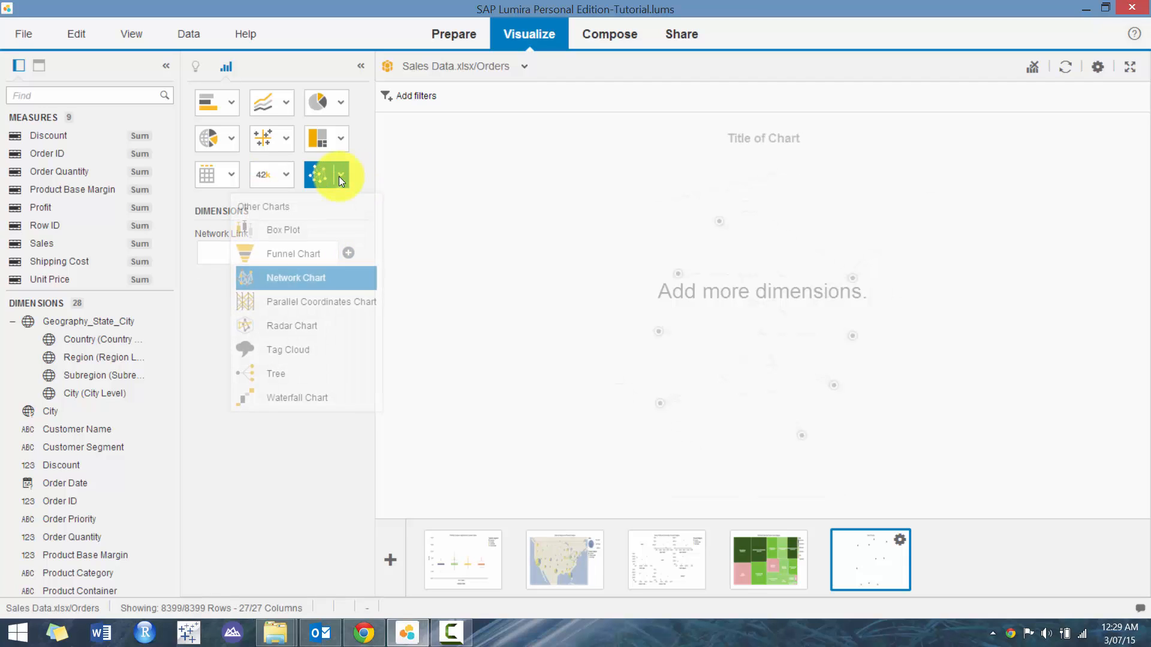
left_click(667, 284)
Change the chart to a Radar Chart with Profit on the Y axis and Product Category as its radar branches.
left_click(342, 175)
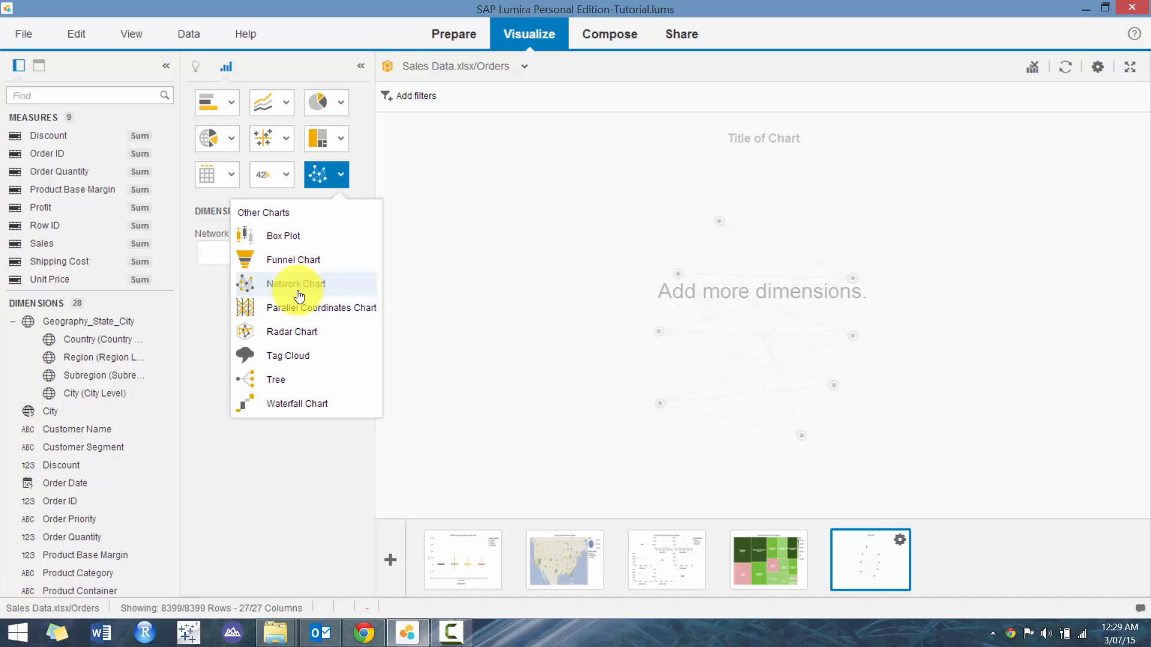
left_click(296, 331)
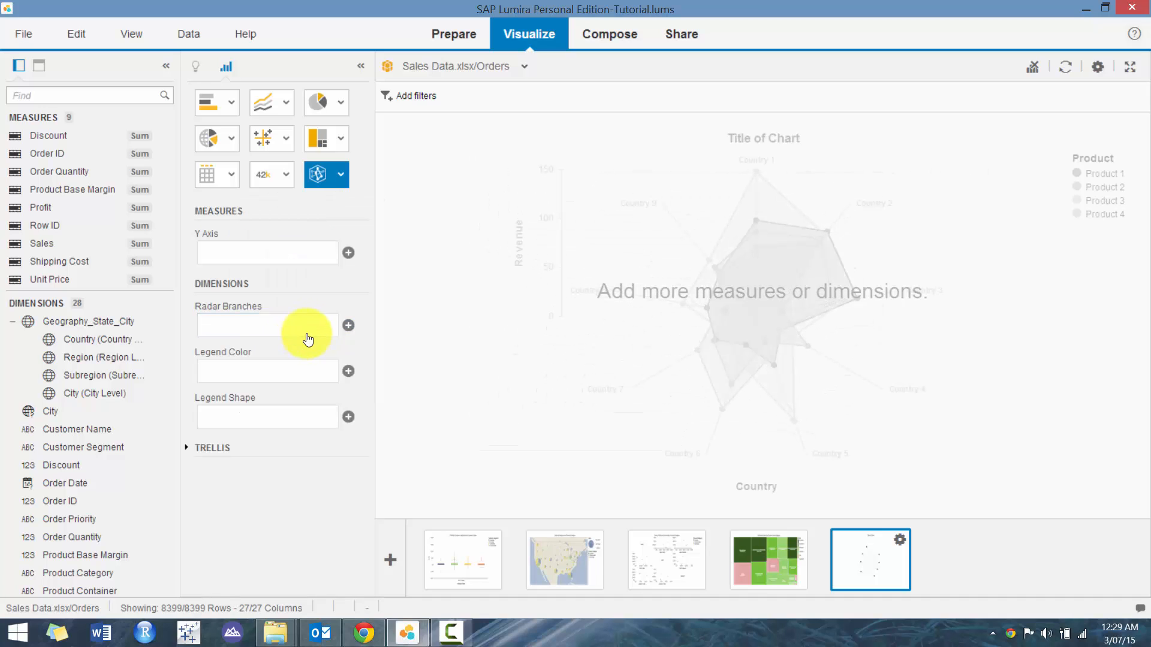
left_click(347, 252)
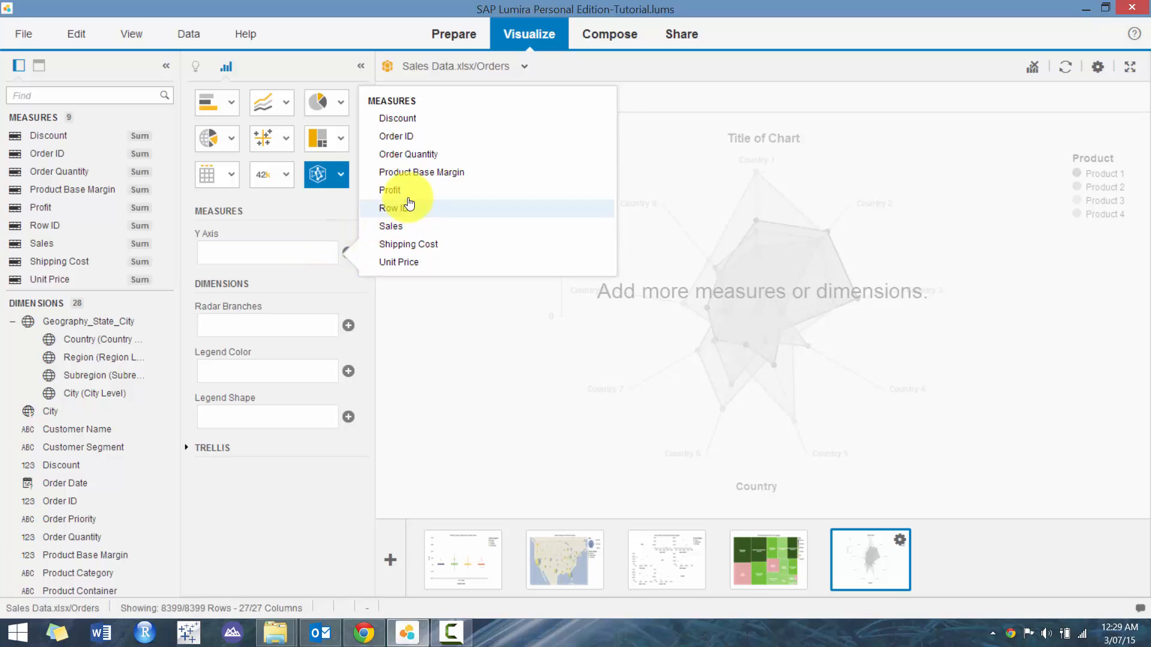
left_click(407, 192)
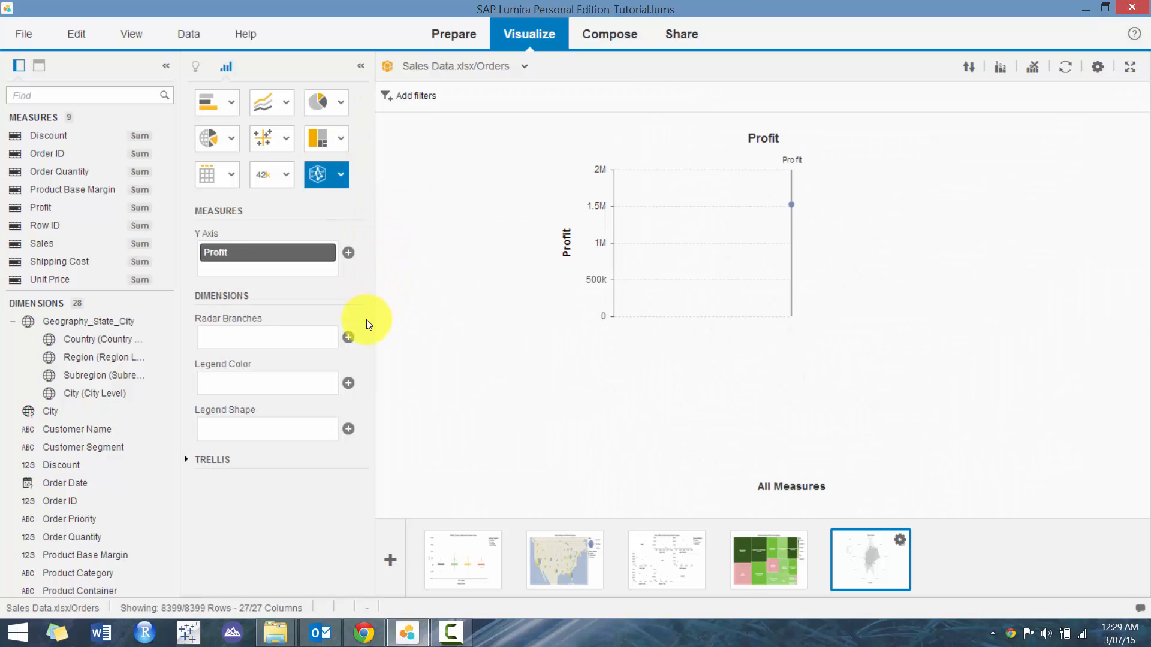
left_click(348, 337)
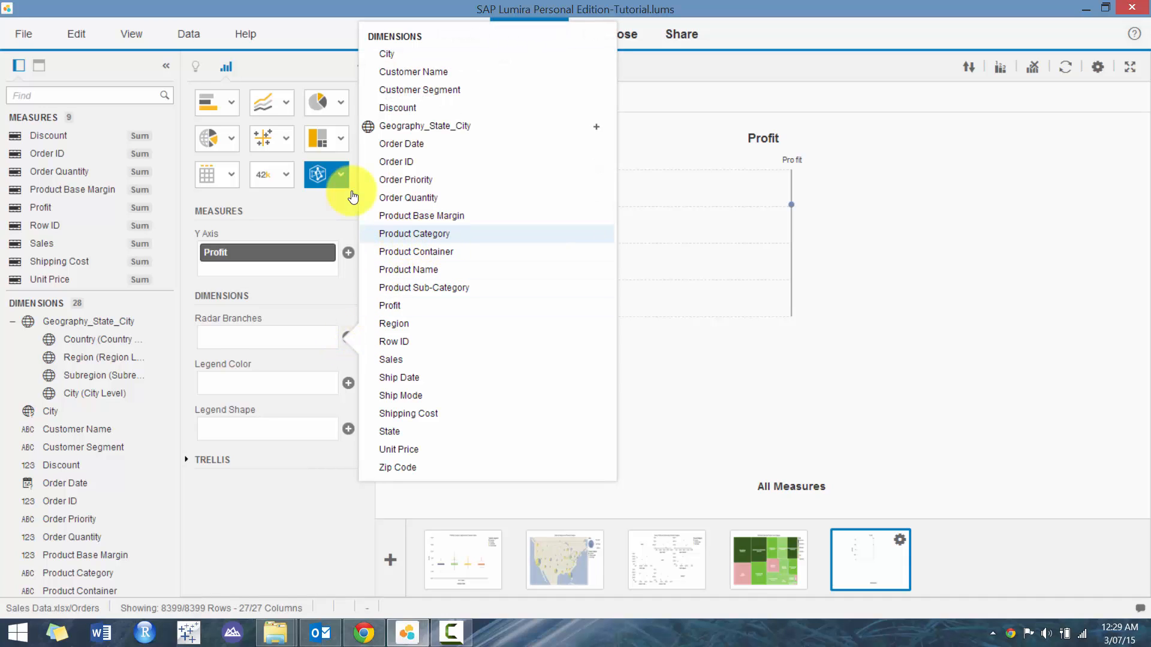
left_click(441, 240)
Set Customer Segment as the radar chart's legend color and highlight the Corporate segment.
left_click(348, 397)
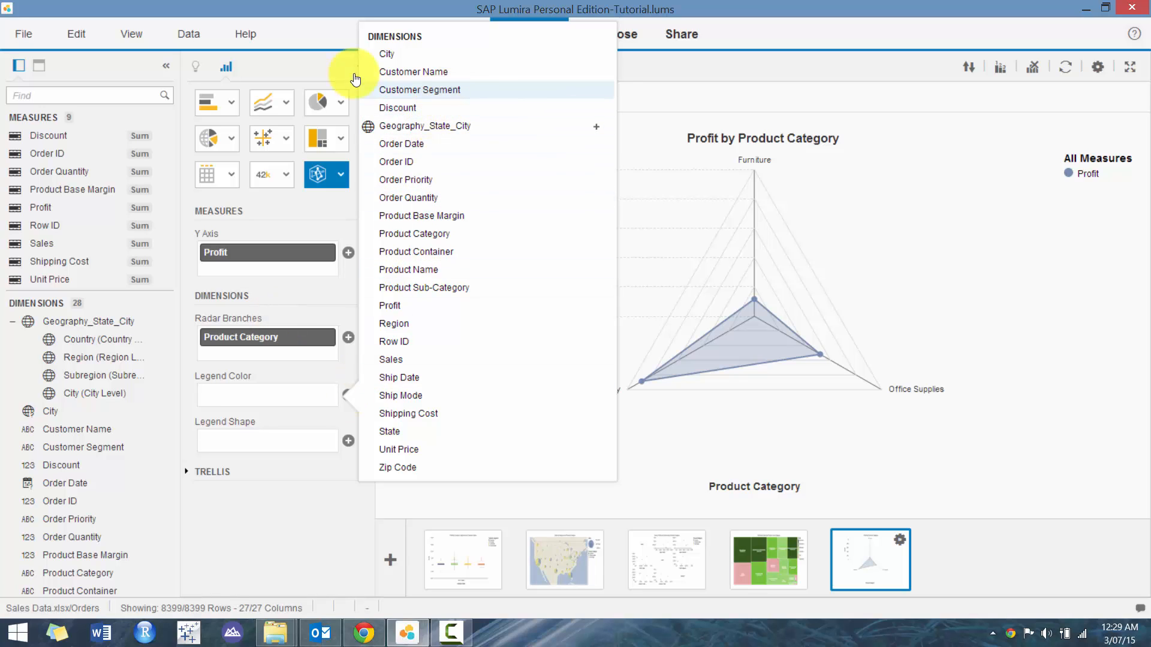
left_click(413, 89)
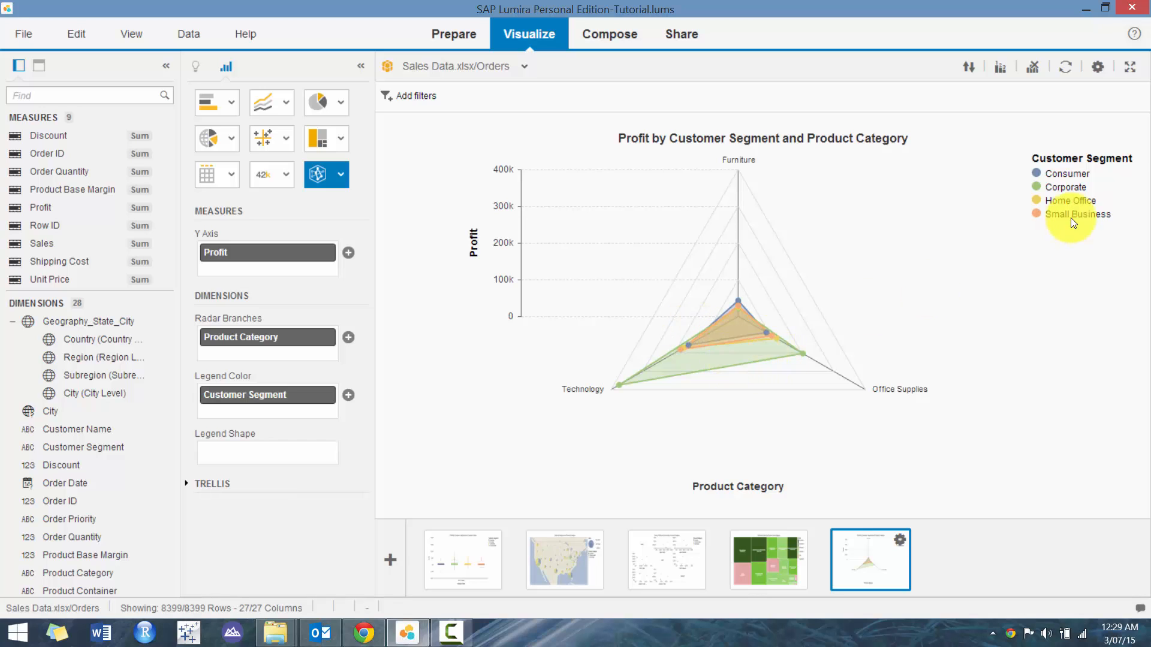
left_click(1050, 187)
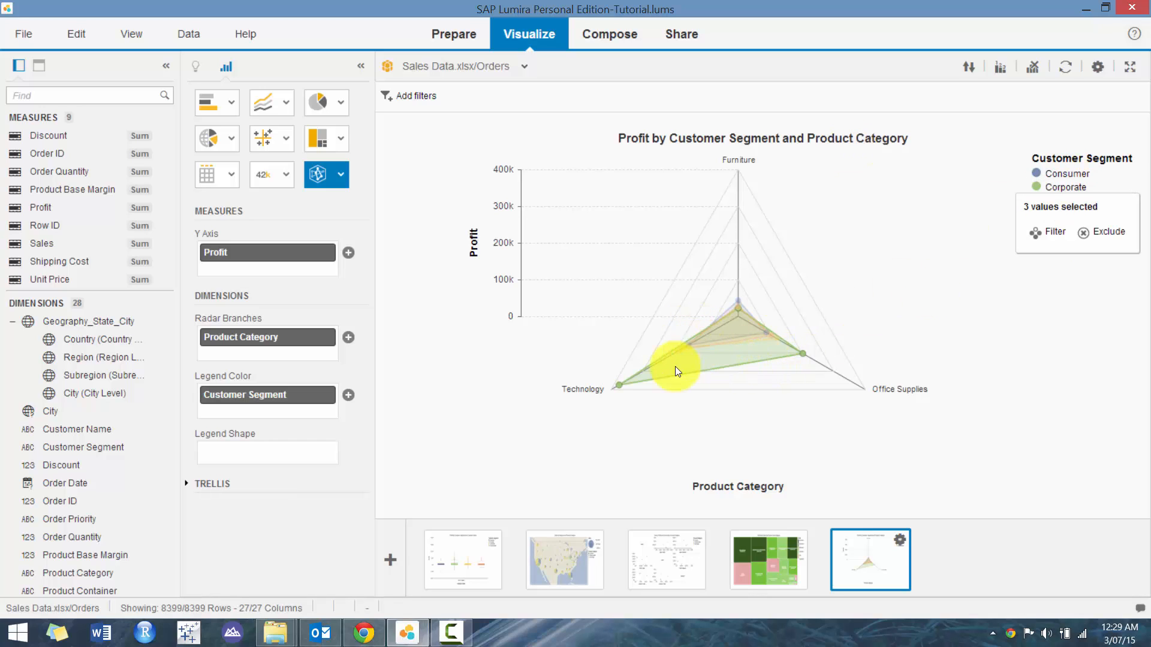
Examine the Corporate segment's profit for Technology and Office Supplies on the radar chart.
mouse_move(617, 388)
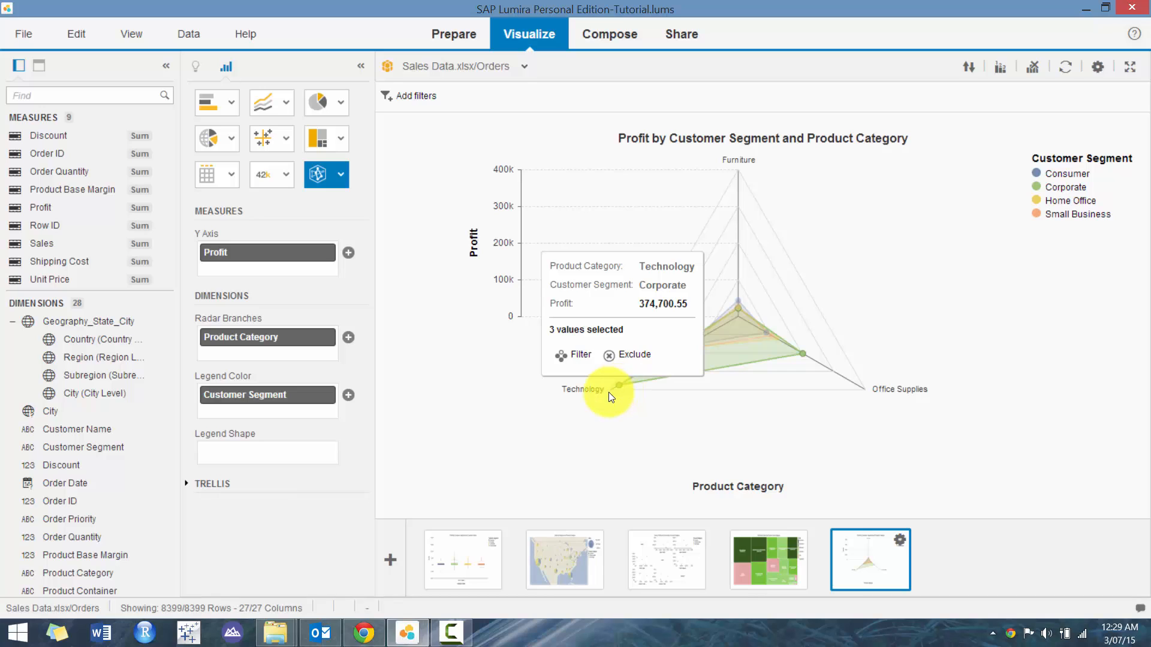
mouse_move(805, 355)
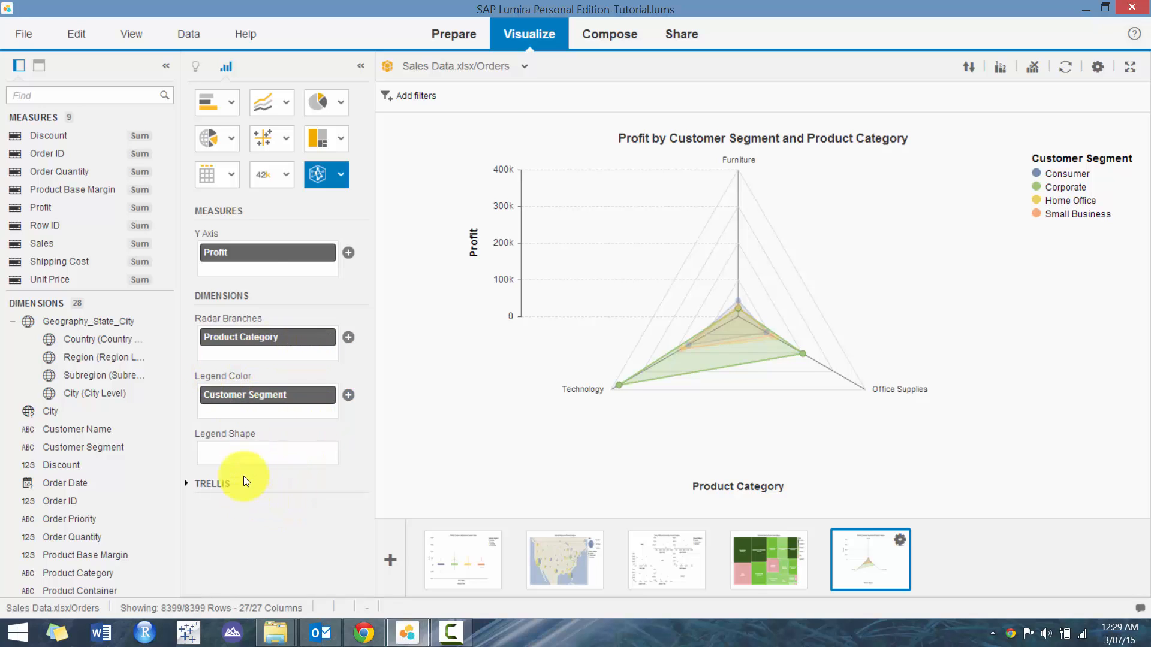
left_click(186, 484)
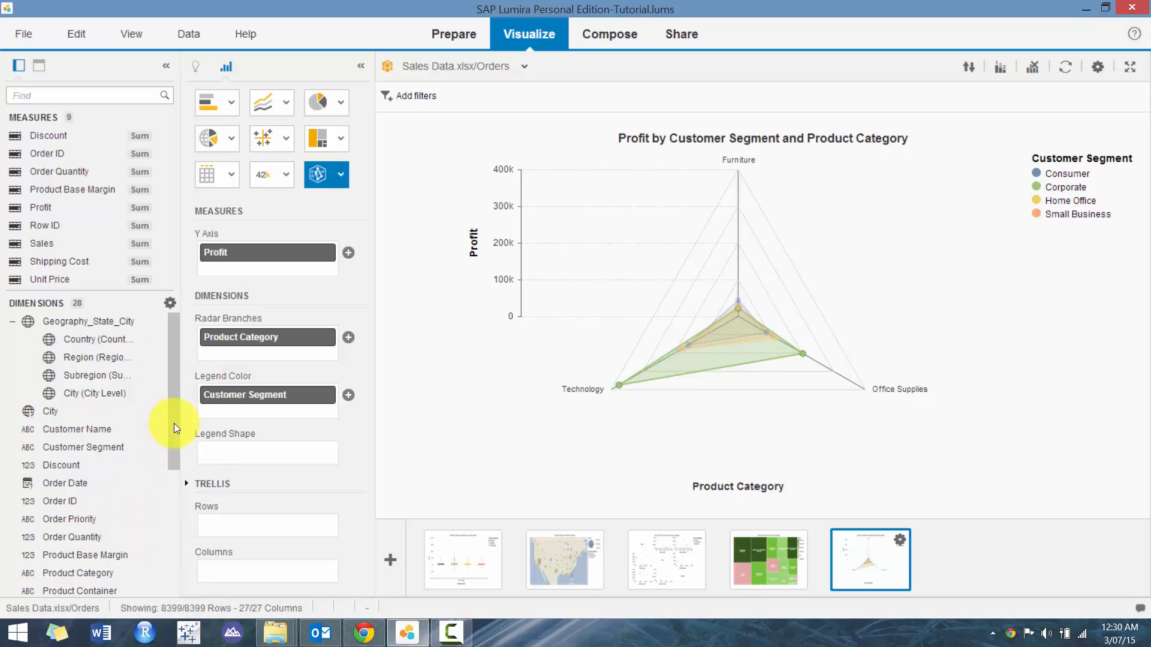
left_click_drag(174, 424, 169, 549)
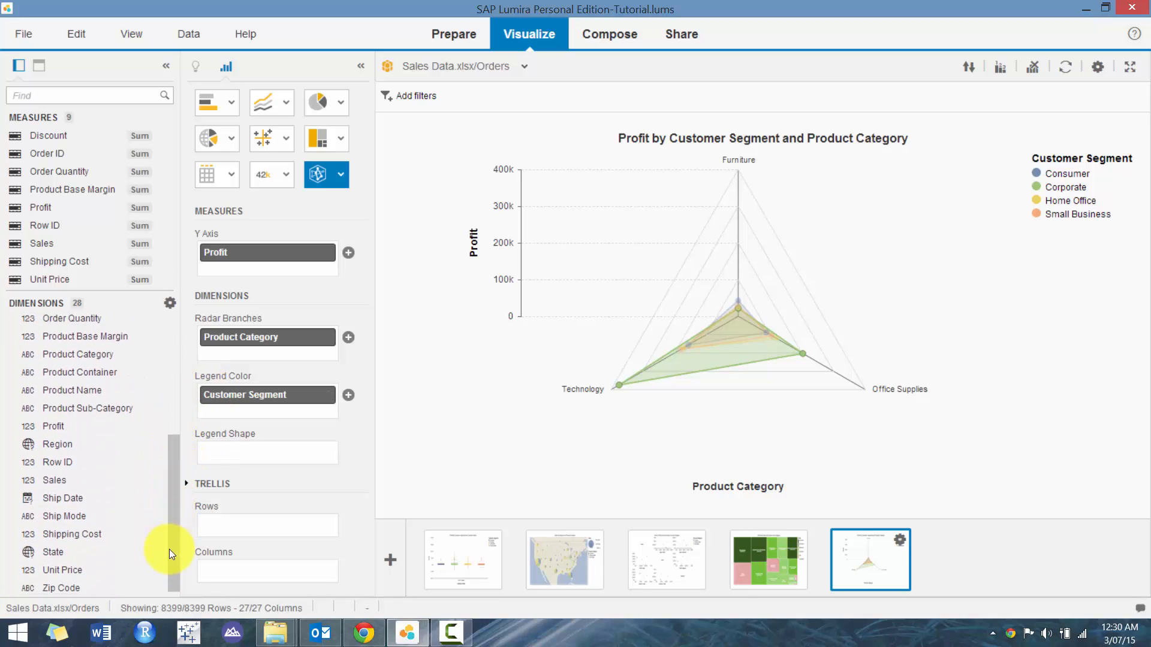
left_click_drag(56, 444, 252, 530)
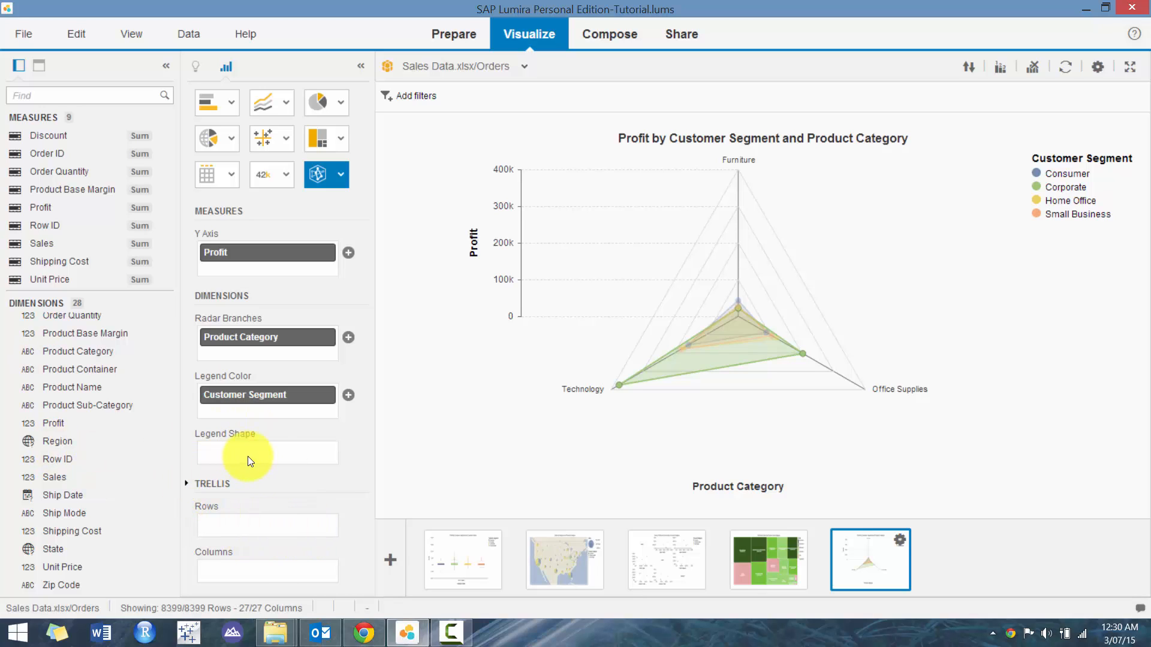
left_click(185, 485)
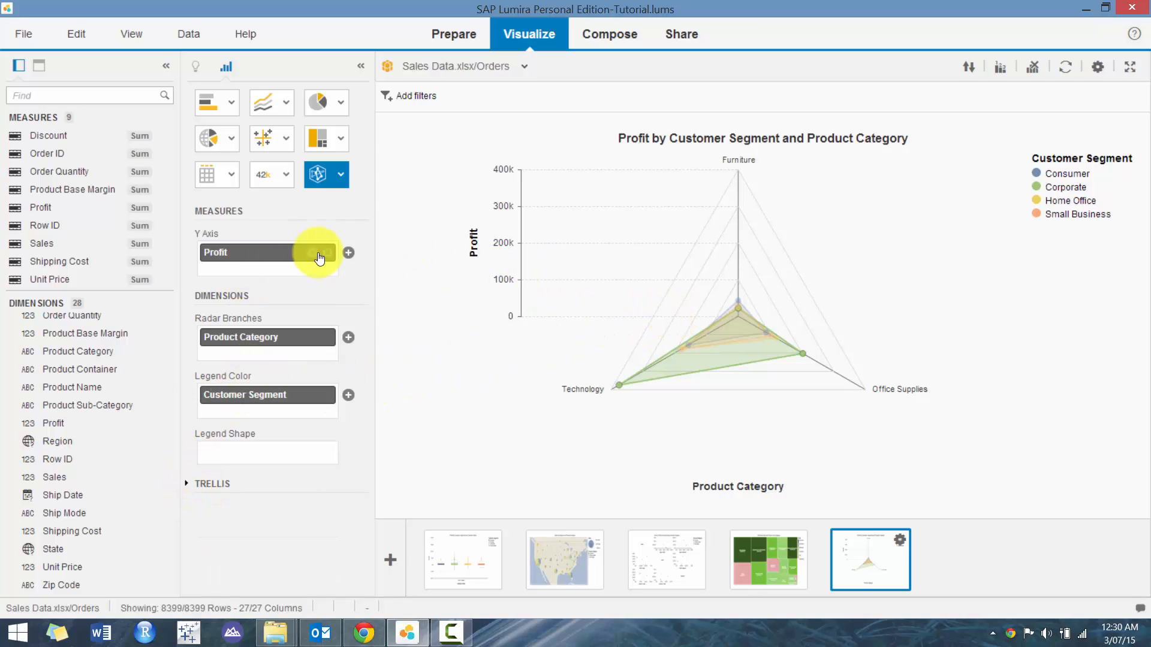
Replace Profit with Sales as the radar chart's Y-axis measure and inspect the Furniture data point.
mouse_move(321, 254)
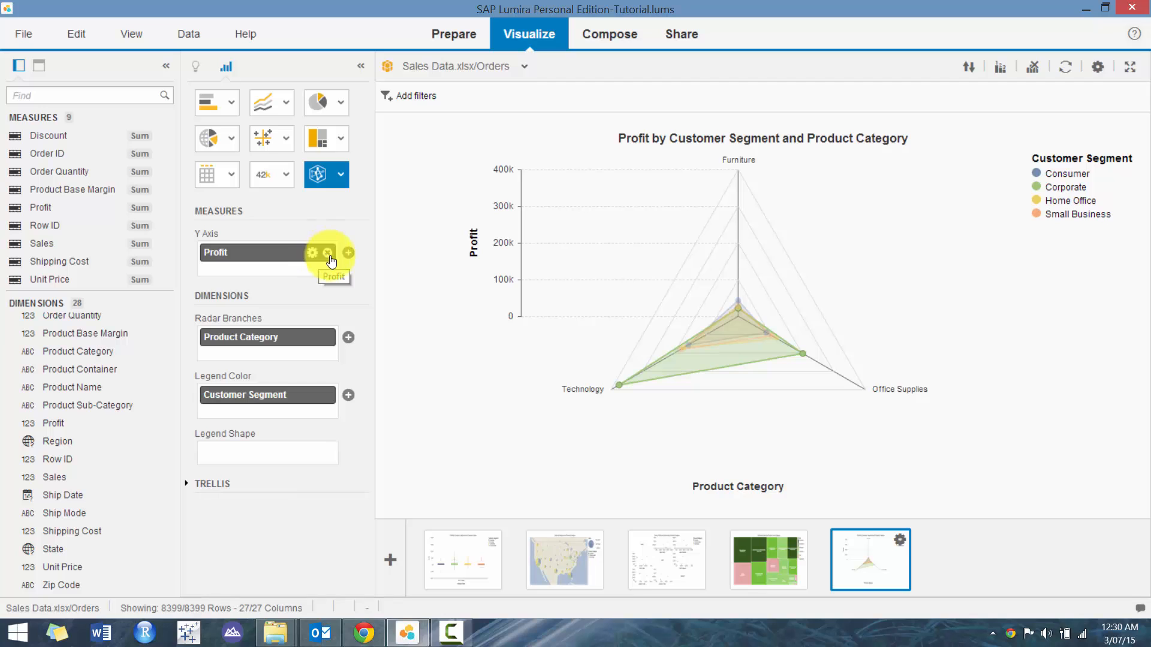
left_click(348, 252)
left_click(402, 223)
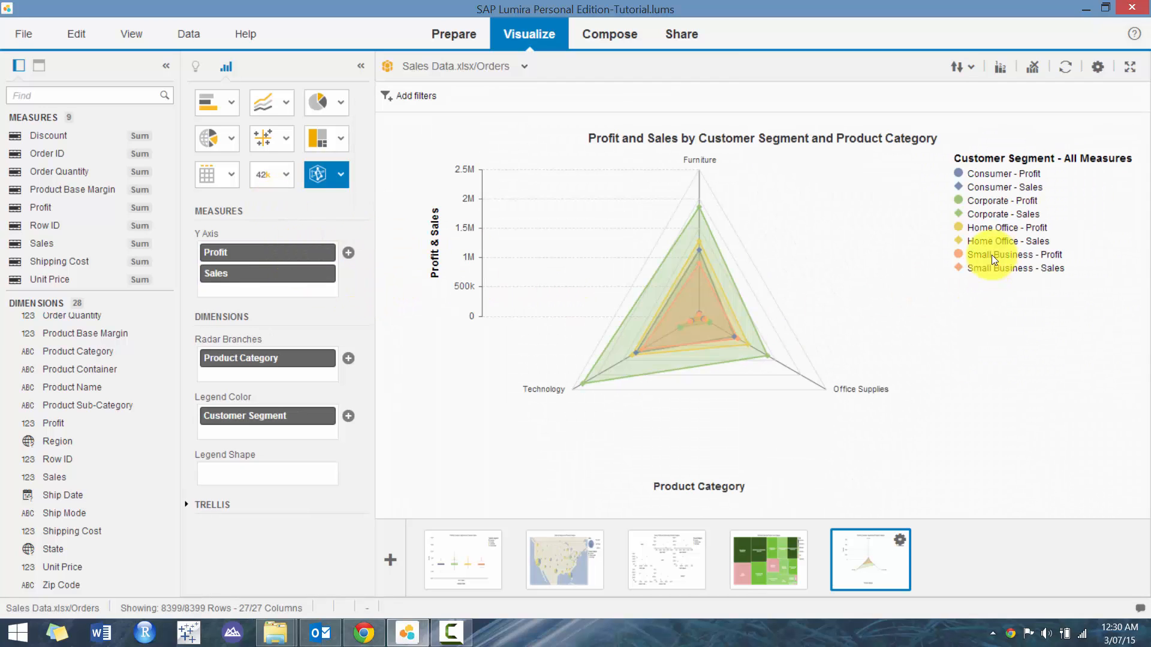
left_click_drag(285, 256, 72, 287)
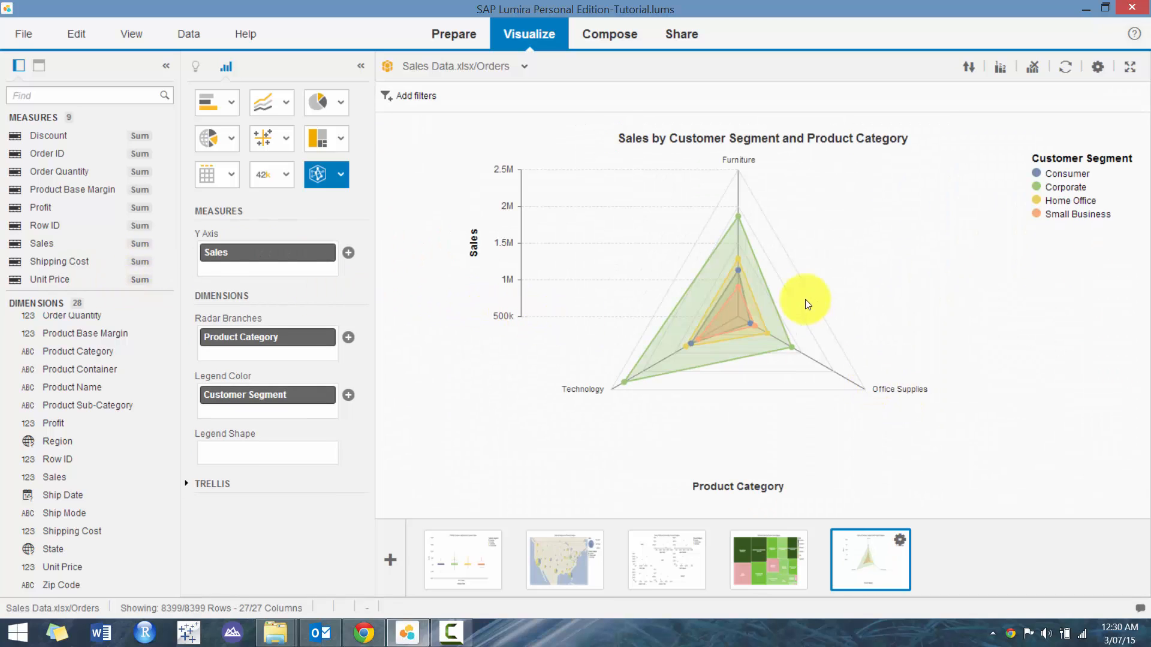
mouse_move(738, 220)
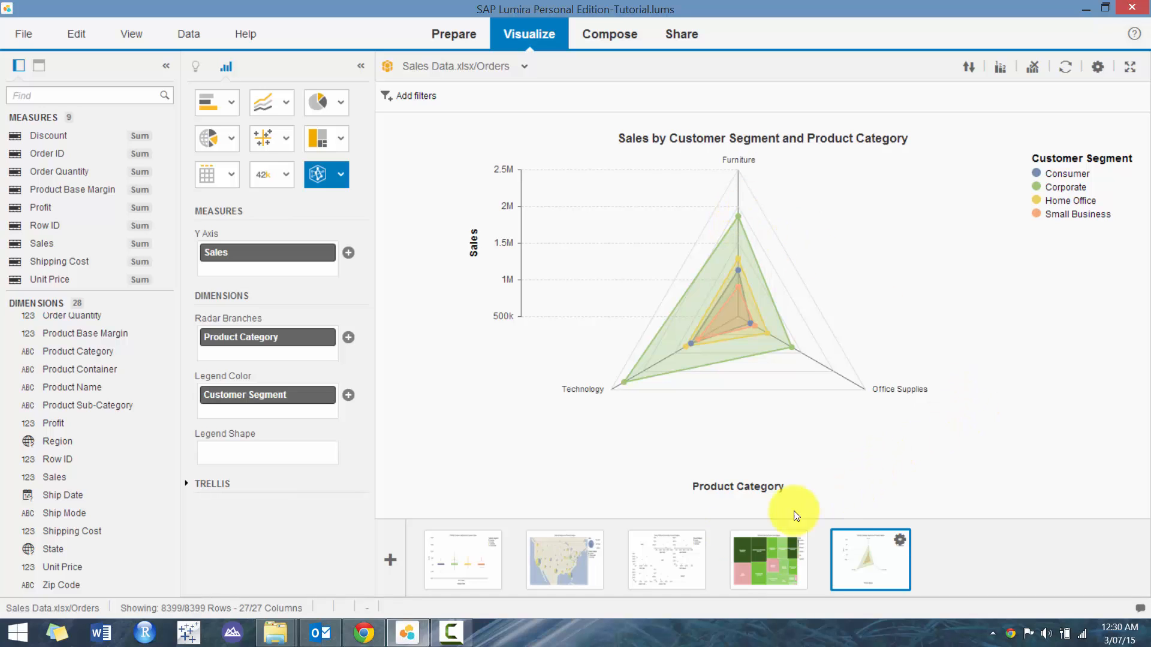
Add a new Tag Cloud visualization with State as its word dimension.
left_click(391, 560)
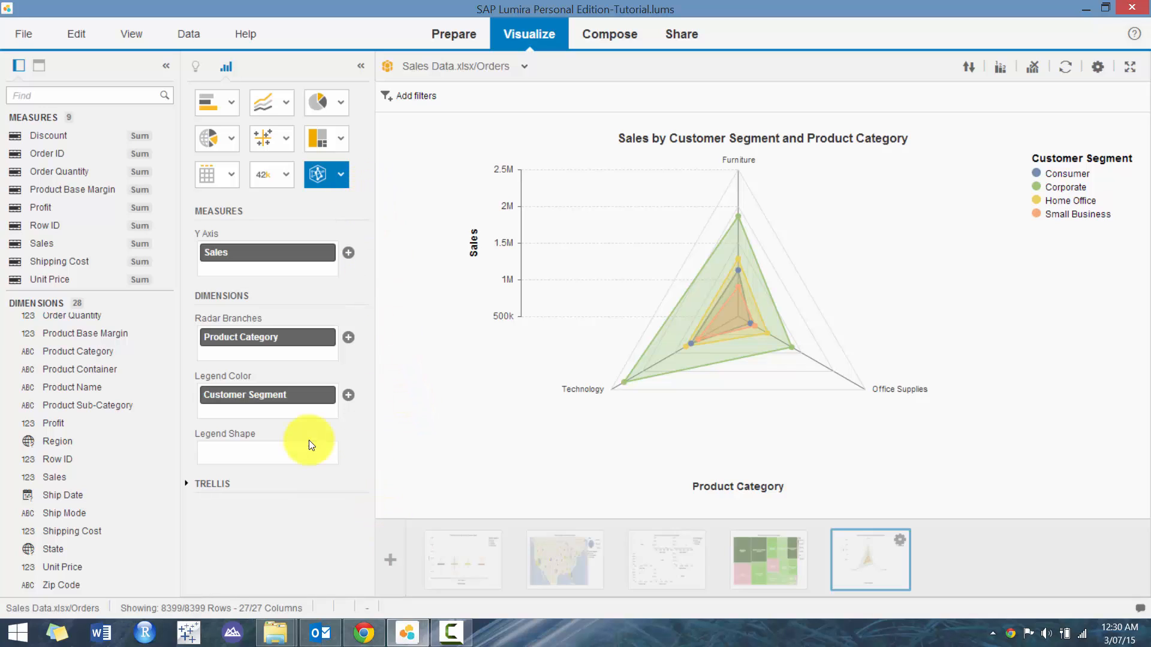
left_click(341, 176)
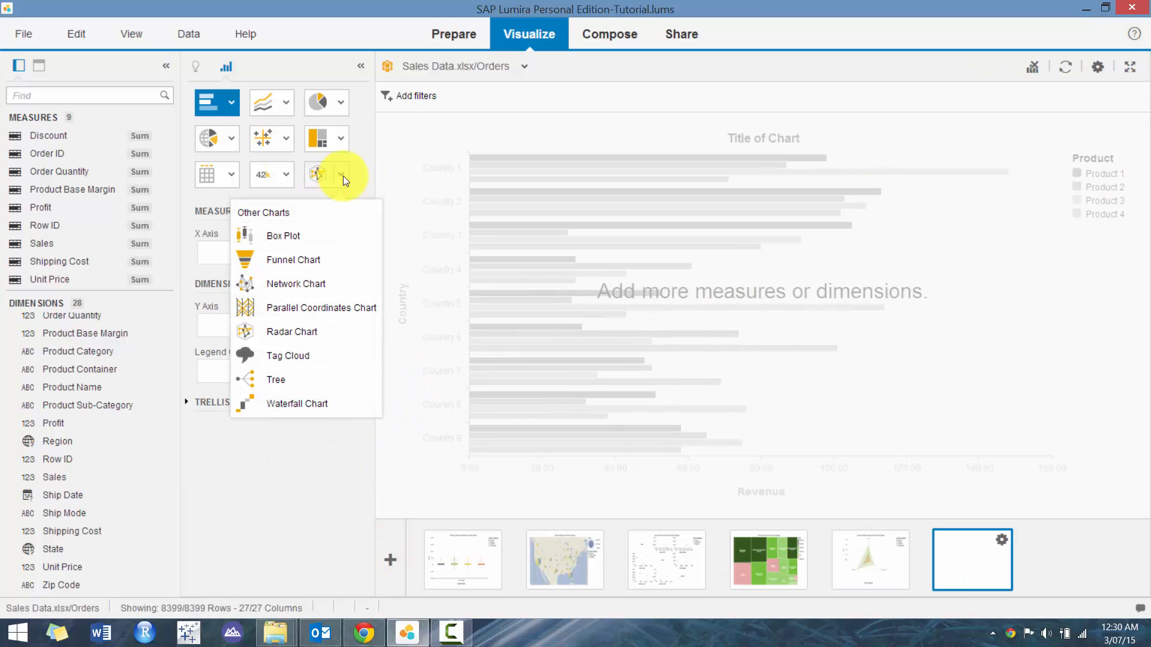
left_click(317, 358)
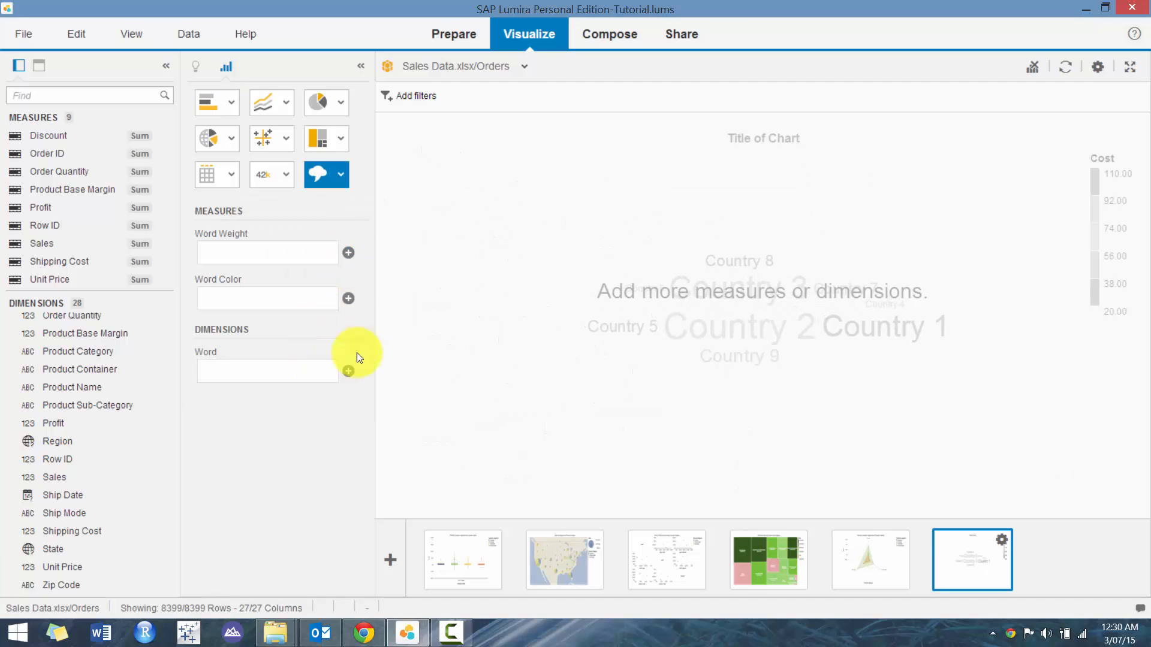
left_click(348, 371)
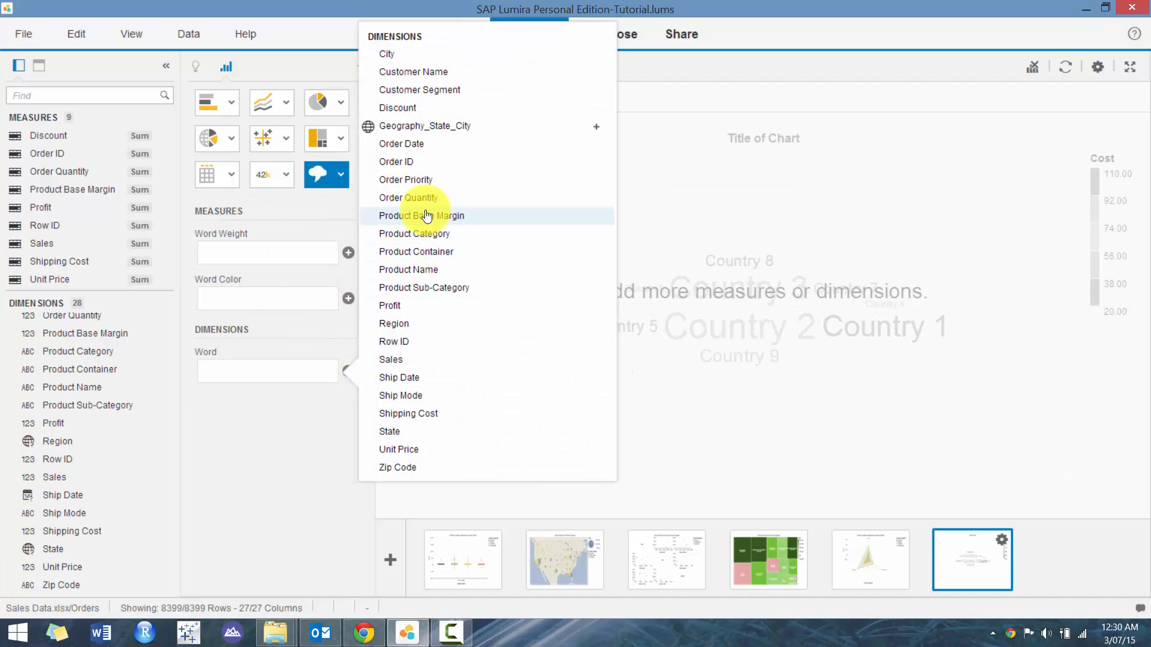
left_click(401, 433)
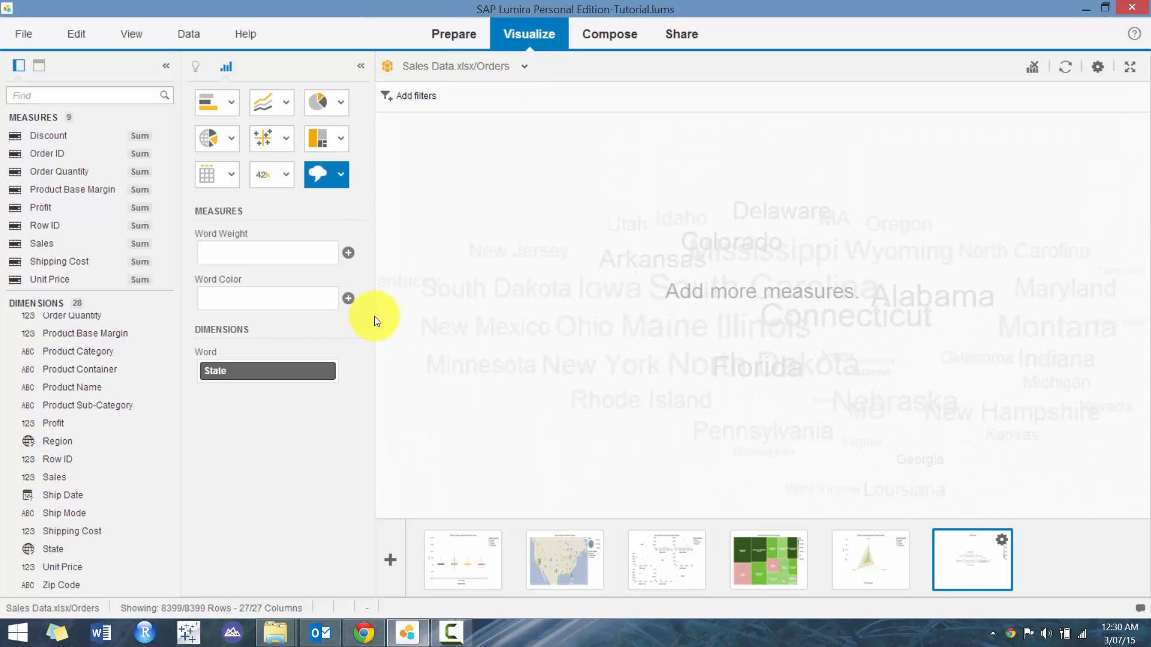
Set Sales as the tag cloud's word weight and Profit as its word color.
left_click(348, 297)
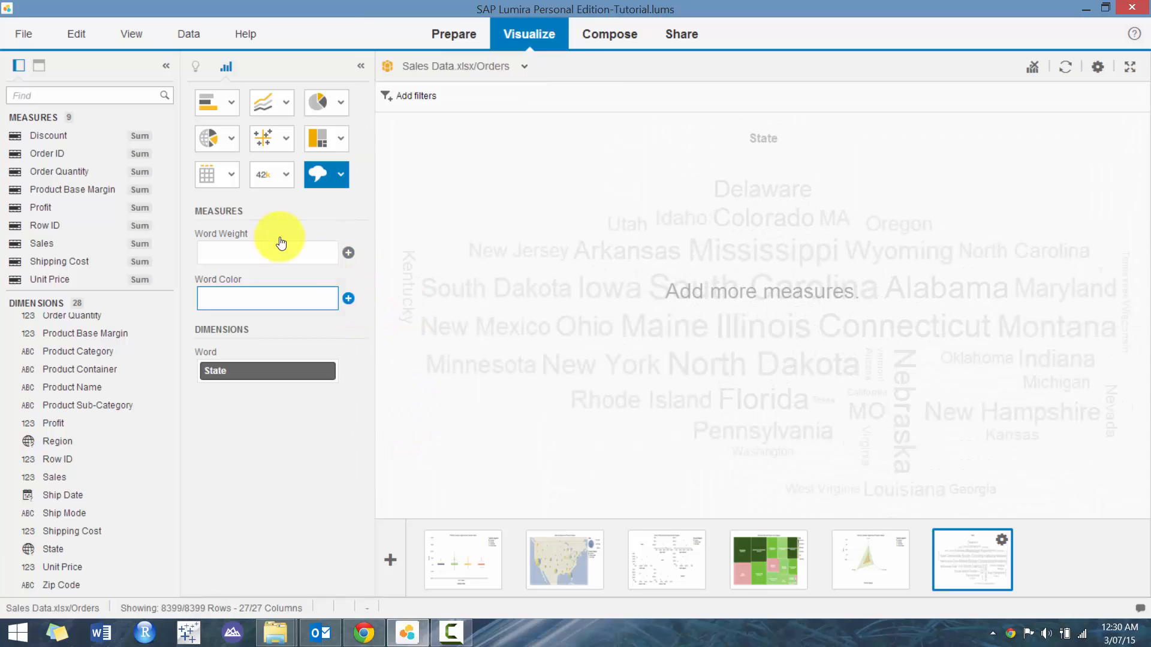
left_click(348, 253)
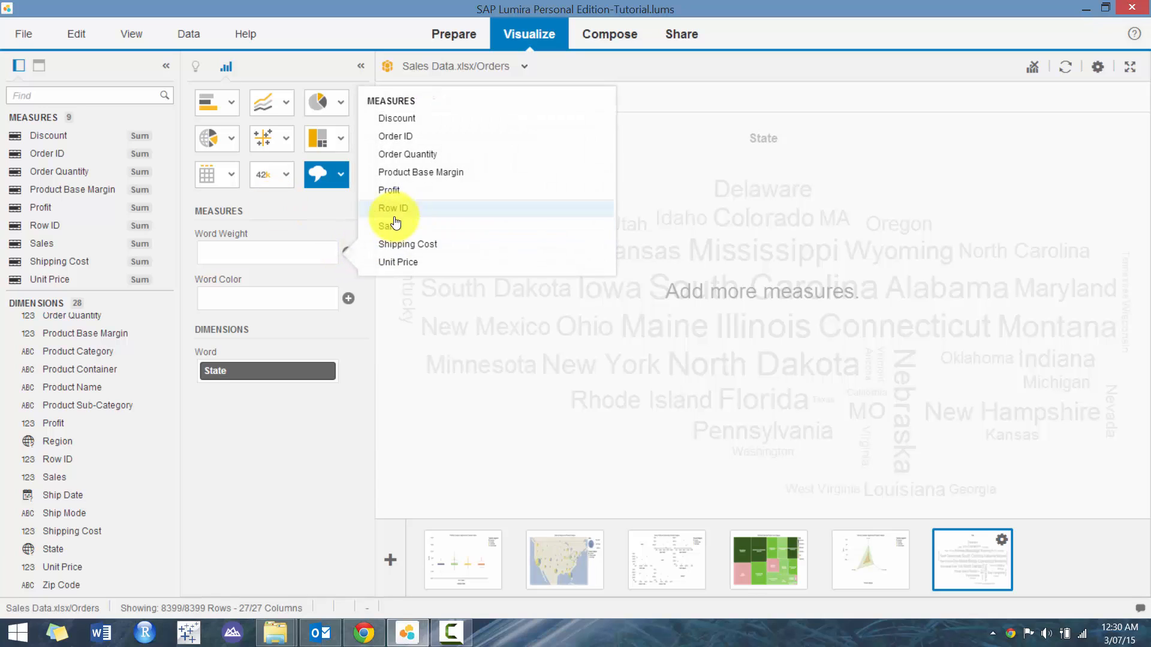
left_click(398, 226)
left_click(349, 299)
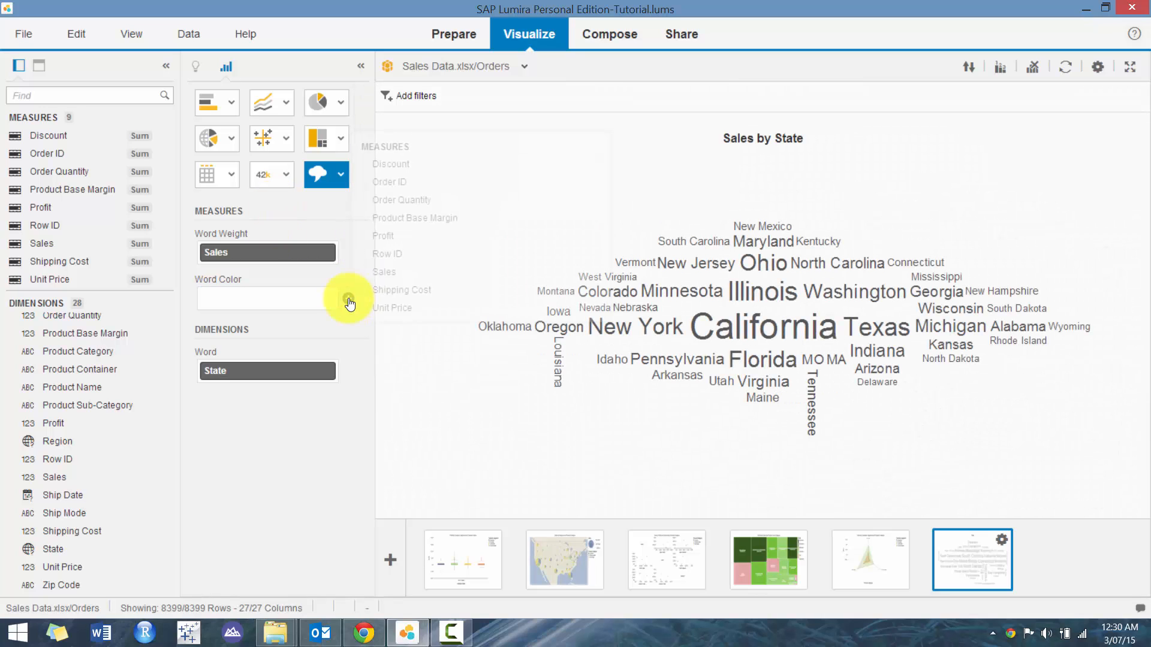
left_click(408, 236)
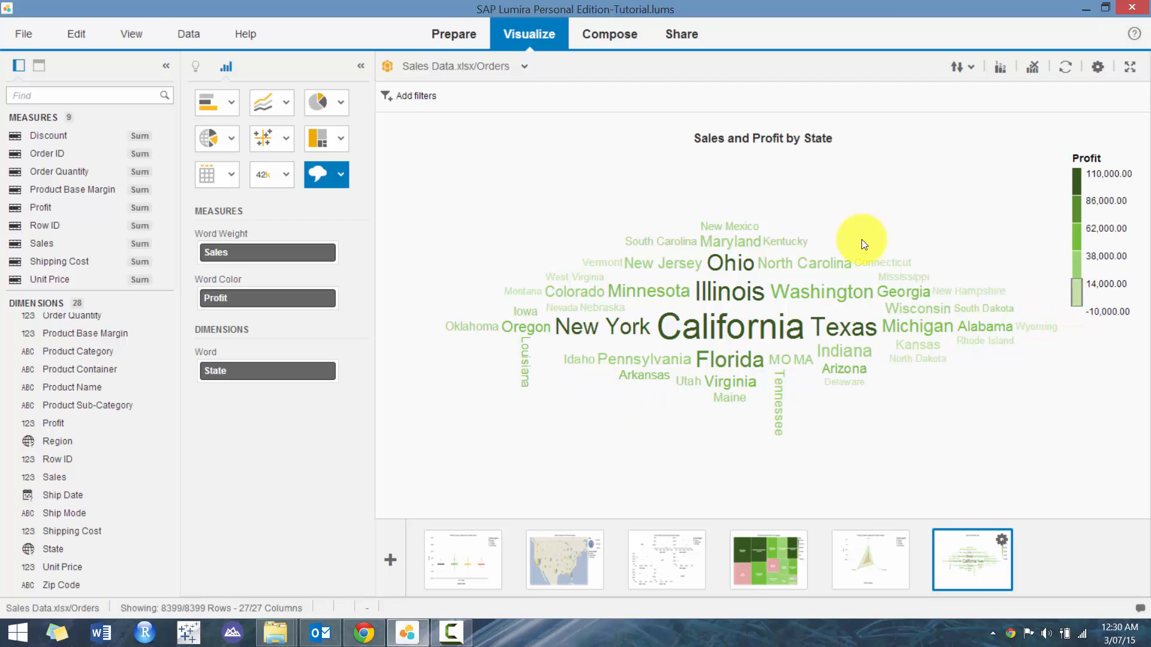
Change the legend color of the tag cloud's lowest Profit range from light green to pink.
right_click(1075, 298)
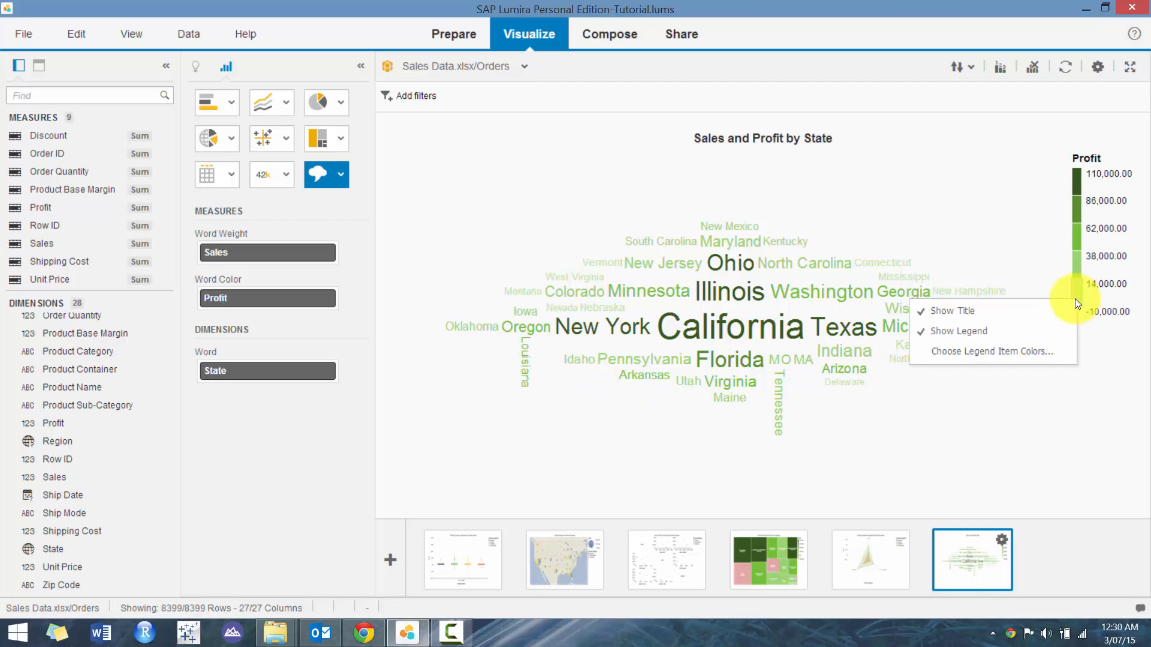
left_click(1022, 351)
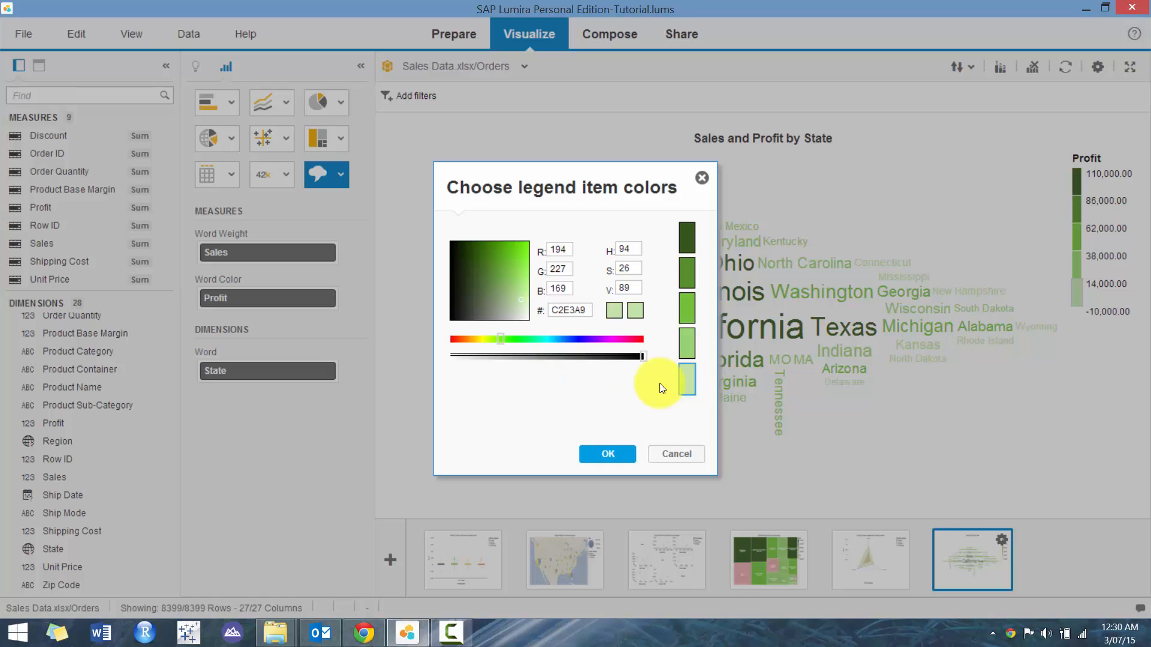
left_click_drag(504, 346, 433, 343)
left_click(598, 454)
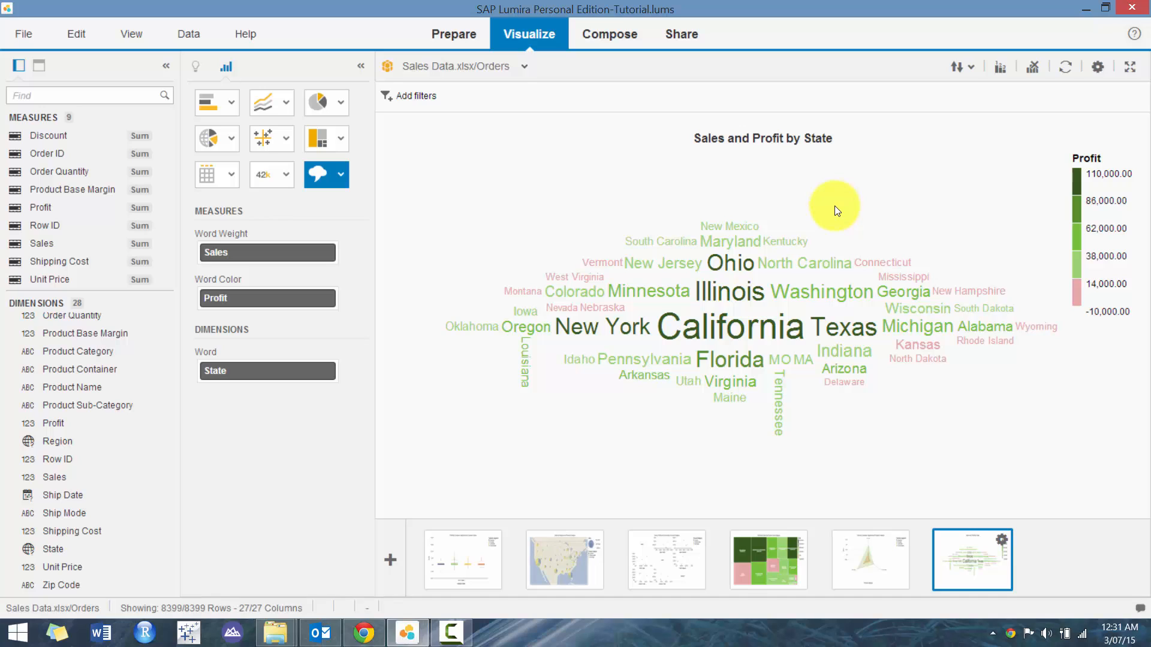
Change the tag cloud to a Waterfall Chart.
left_click(343, 173)
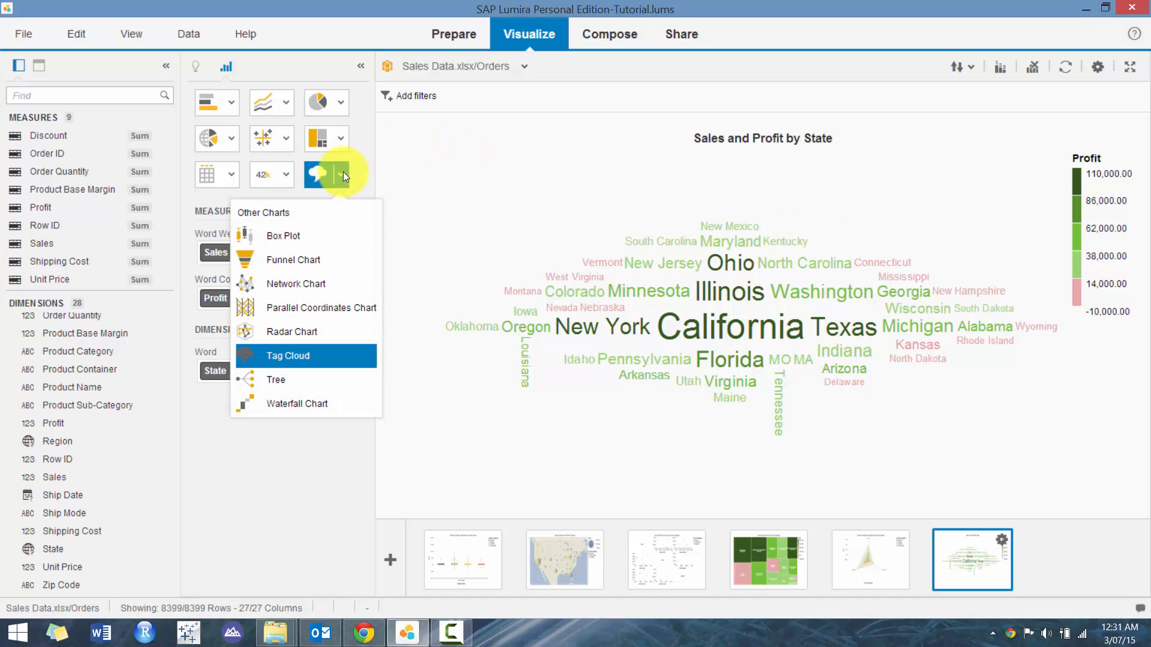
left_click(299, 404)
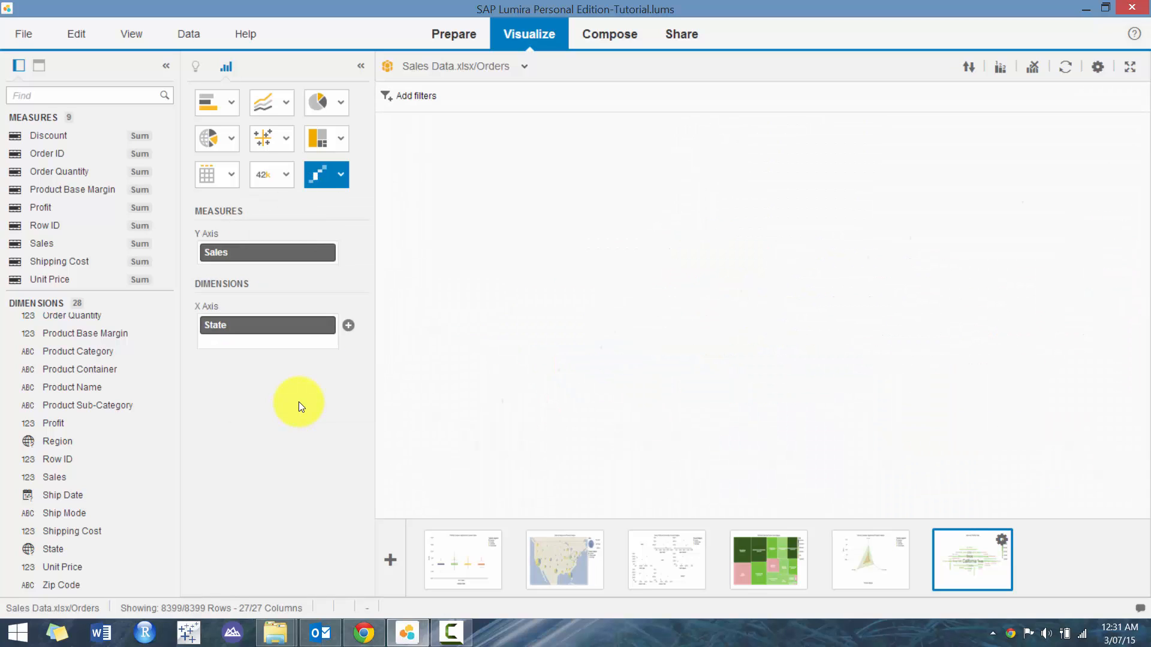